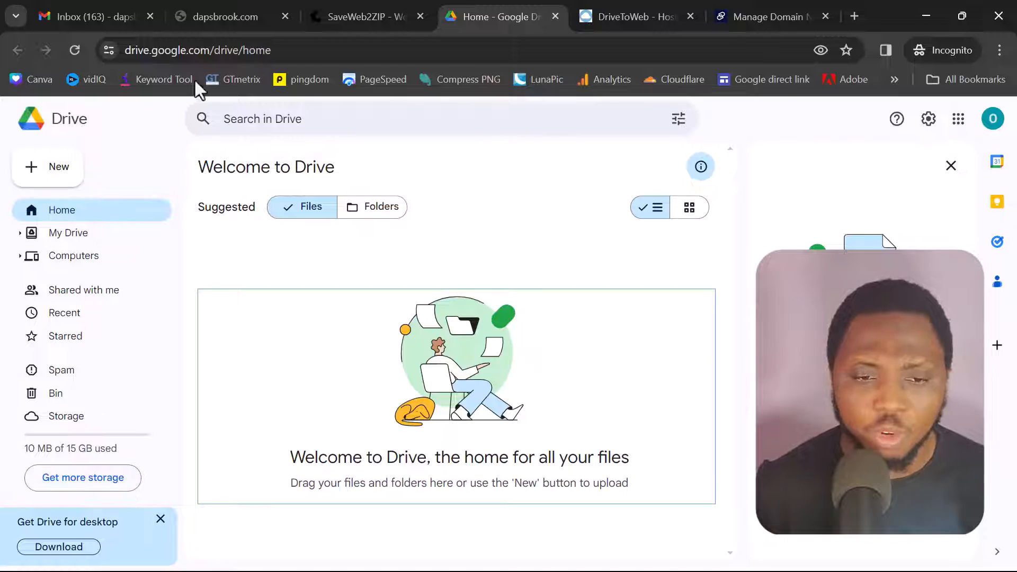
Examine the live dapsbrook.com homepage from its hero section down to the opening hours and contact details
{"action": "left_click", "coordinate": [218, 20]}
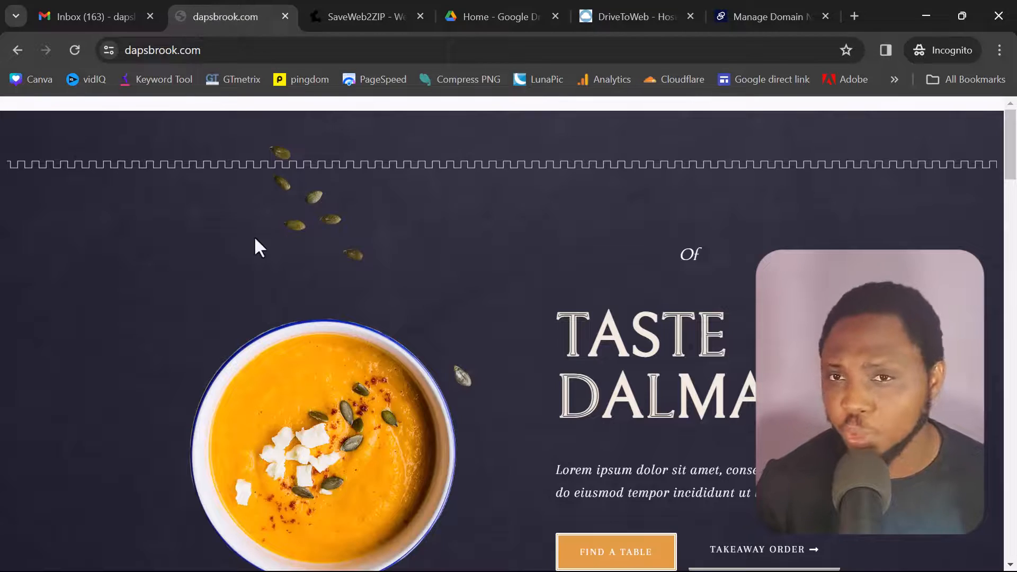
{"action": "scroll", "coordinate": [423, 313], "scroll_direction": "down", "scroll_amount": 20}
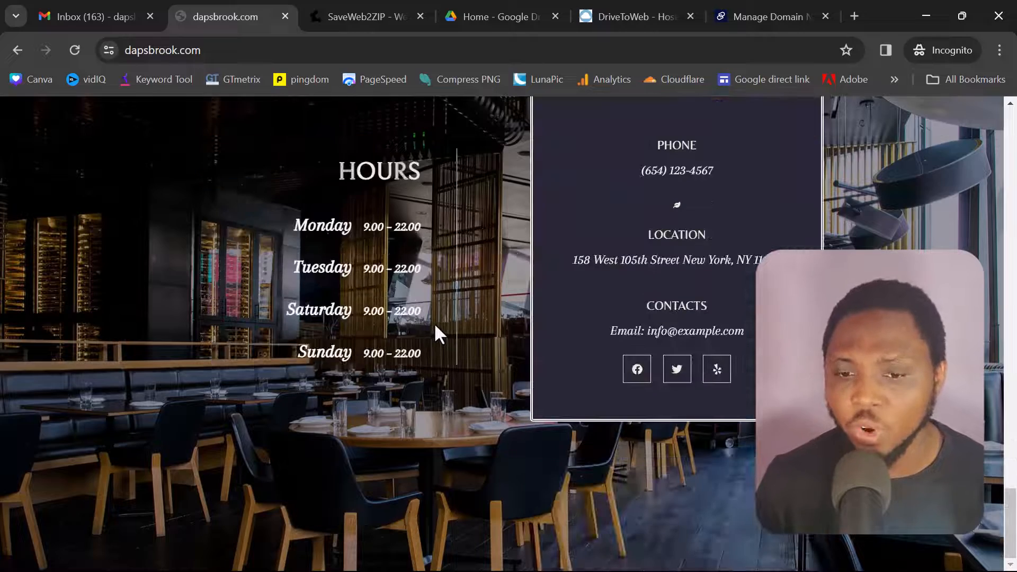
{"action": "scroll", "coordinate": [435, 325], "scroll_direction": "up", "scroll_amount": 15}
{"action": "scroll", "coordinate": [435, 334], "scroll_direction": "up", "scroll_amount": 5}
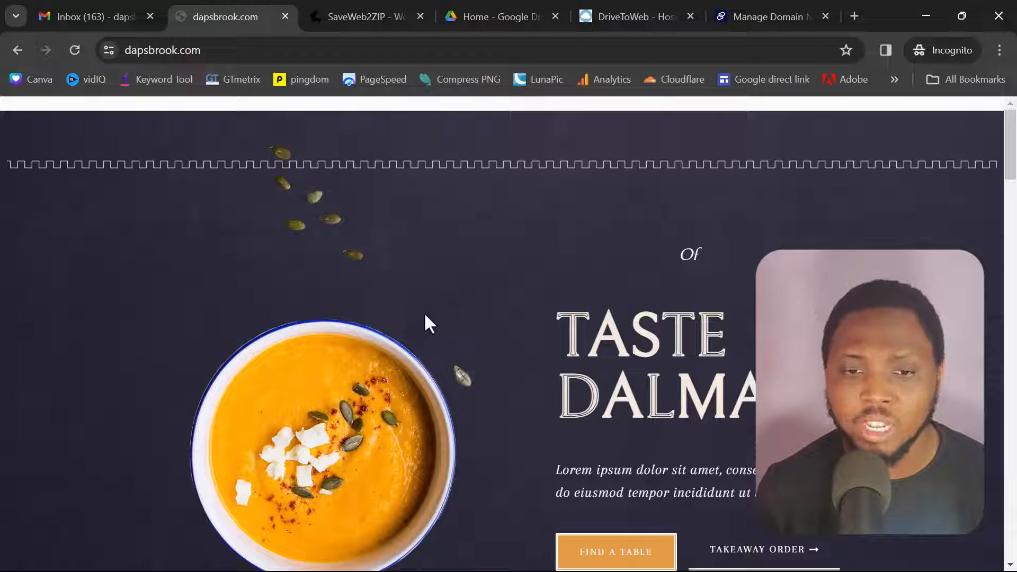
{"action": "left_click", "coordinate": [349, 15]}
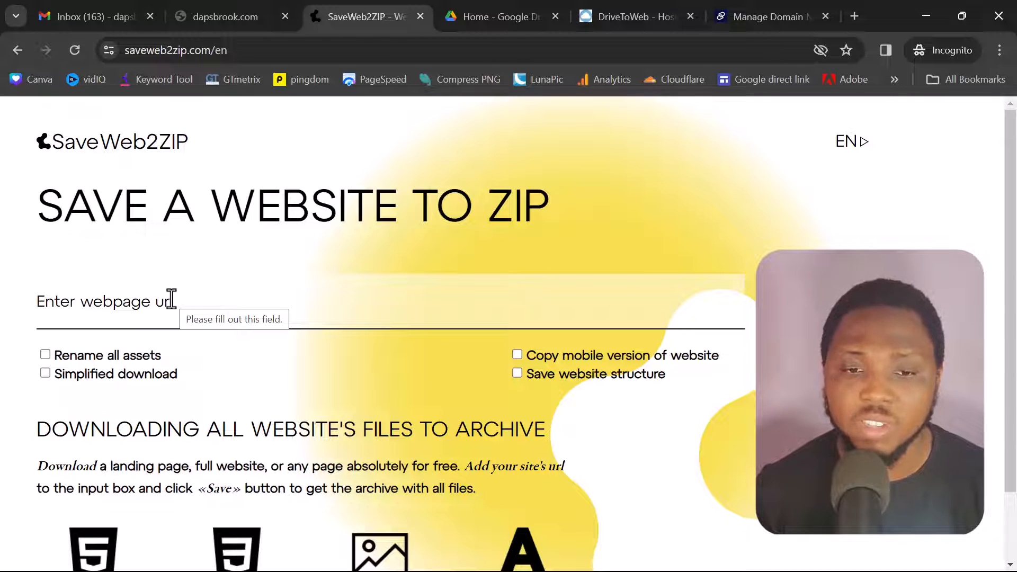
{"action": "left_click", "coordinate": [241, 17]}
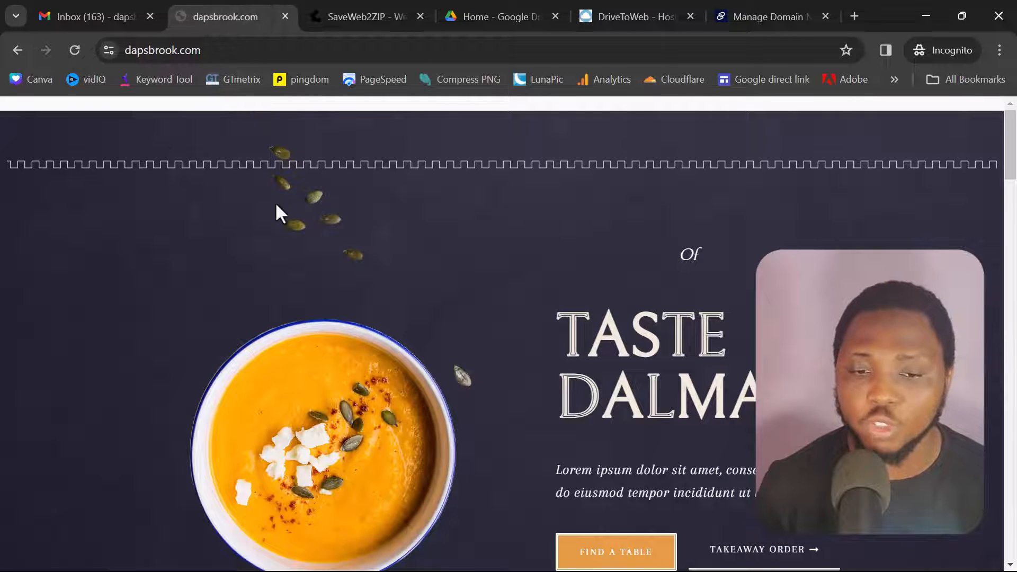
{"action": "scroll", "coordinate": [368, 374], "scroll_direction": "down", "scroll_amount": 20}
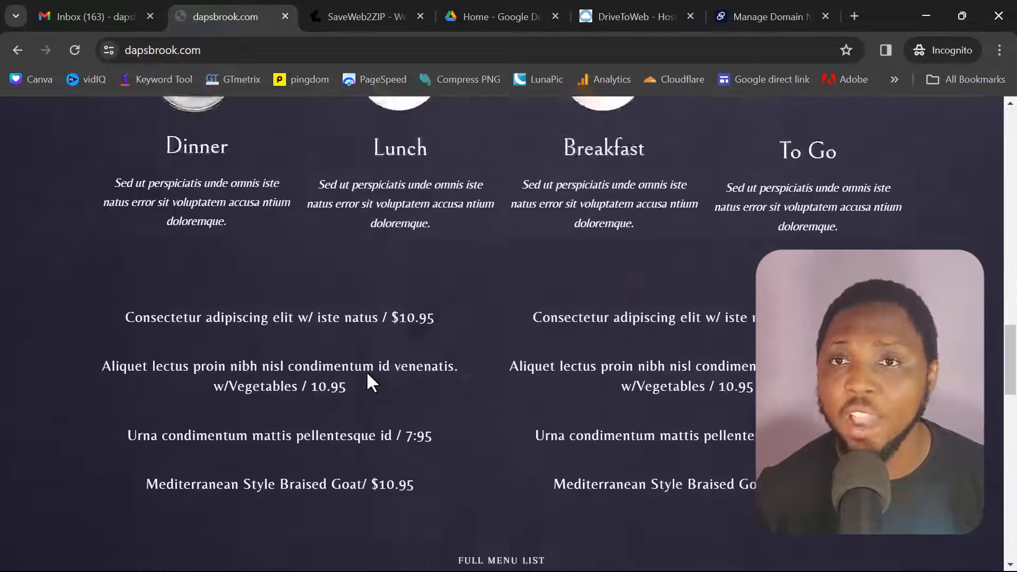
{"action": "scroll", "coordinate": [368, 377], "scroll_direction": "up", "scroll_amount": 20}
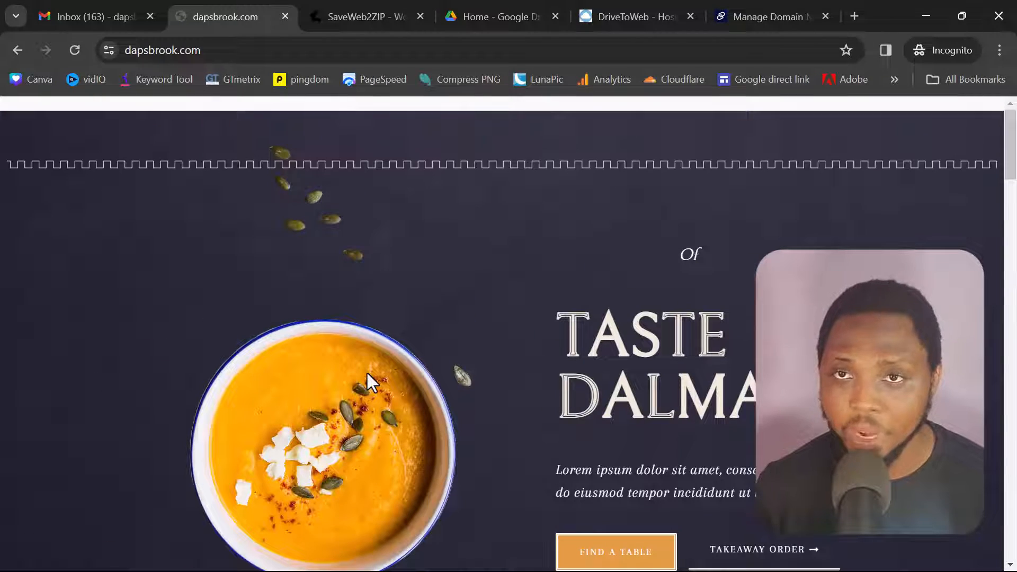
Copy the dapsbrook.com address into SaveWeb2ZIP as the webpage URL and download the site as a ZIP archive
{"action": "left_click", "coordinate": [138, 48]}
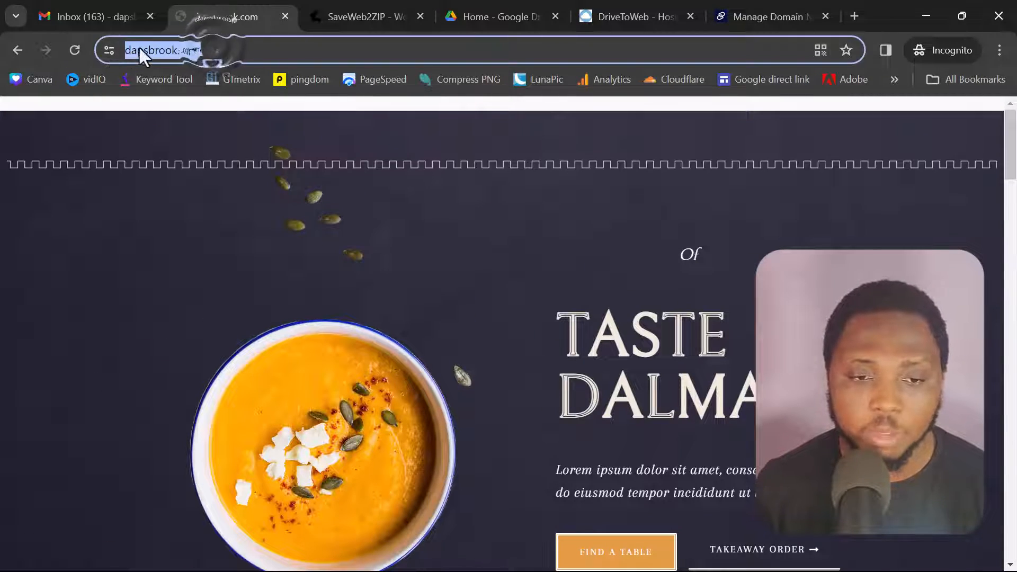
{"action": "right_click", "coordinate": [140, 49]}
{"action": "left_click", "coordinate": [194, 160]}
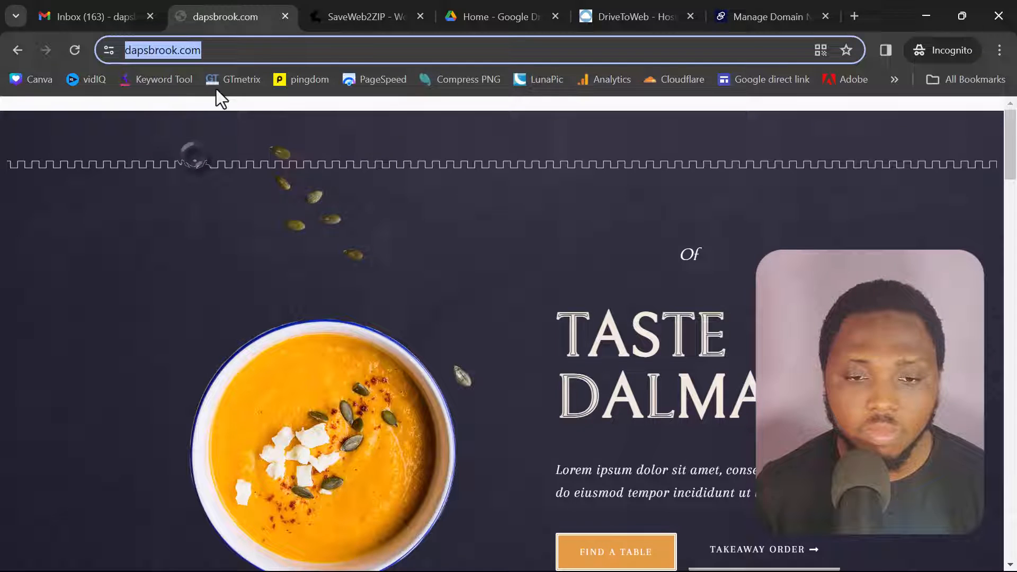
{"action": "left_click", "coordinate": [345, 19]}
{"action": "left_click", "coordinate": [137, 297]}
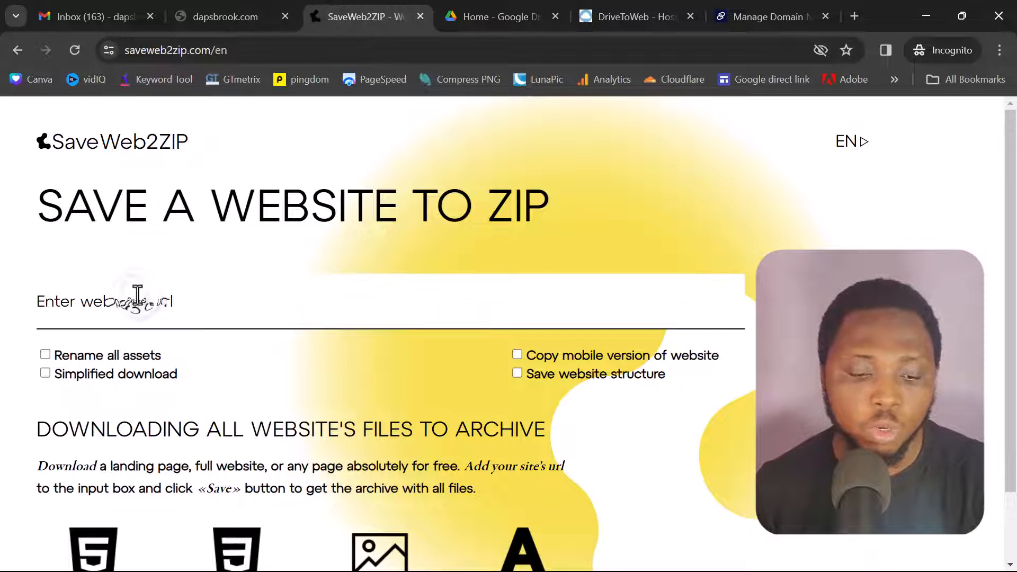
{"action": "key", "text": "ctrl+v"}
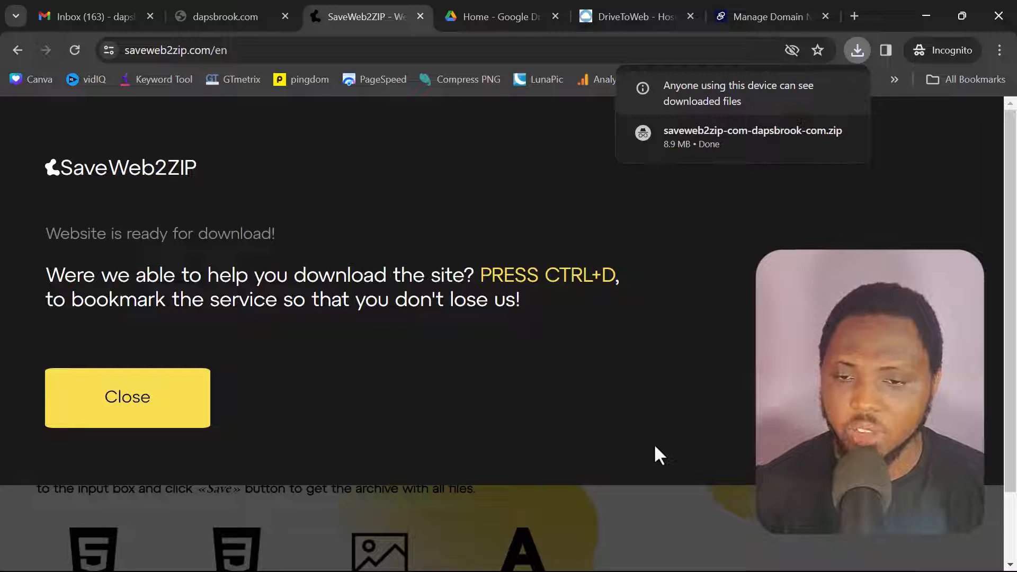
Locate the downloaded saveweb2zip-com-dapsbrook-com.zip in its folder and extract all its files to the default destination
{"action": "mouse_move", "coordinate": [721, 132]}
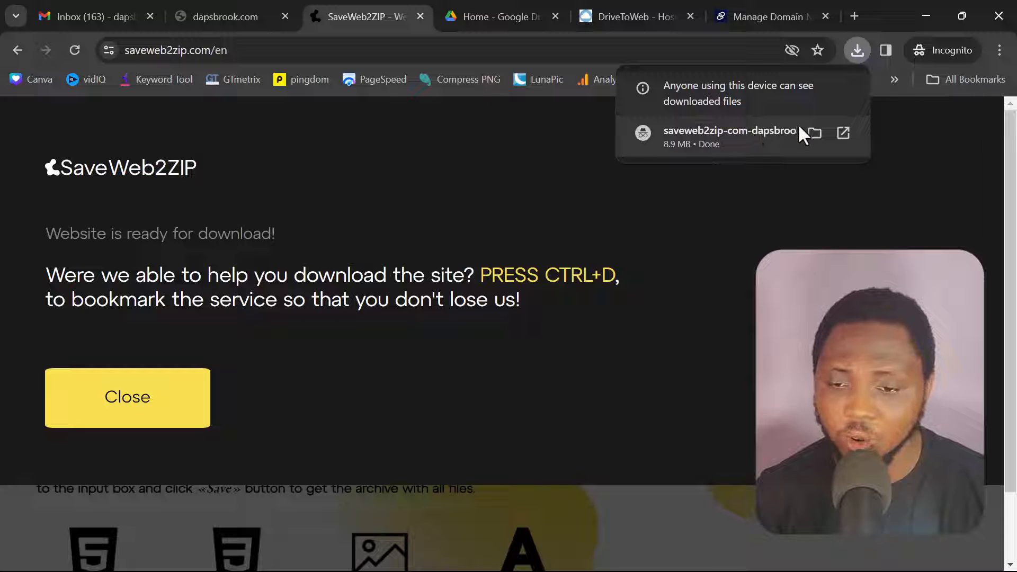
{"action": "left_click", "coordinate": [815, 132]}
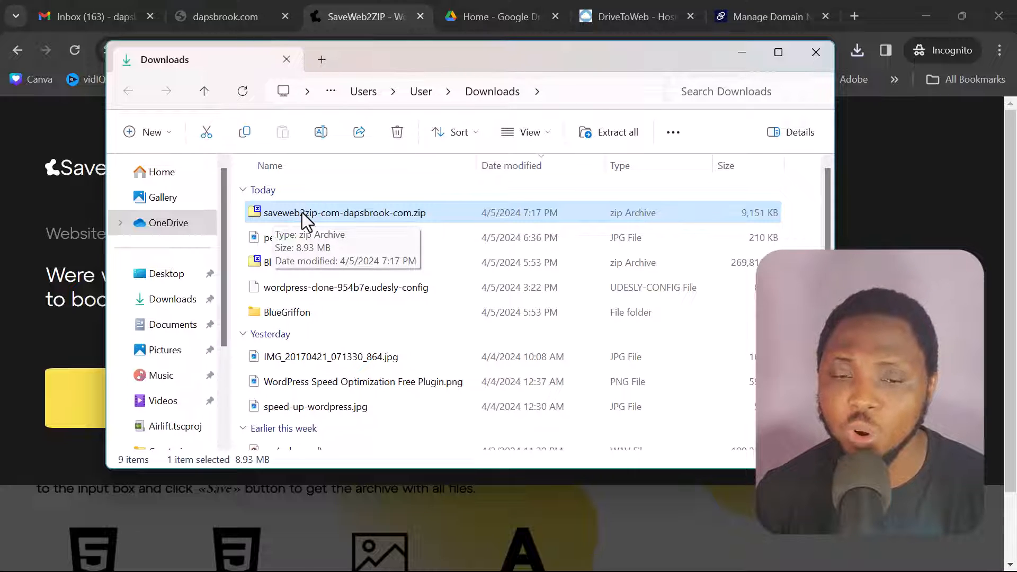
{"action": "right_click", "coordinate": [307, 217]}
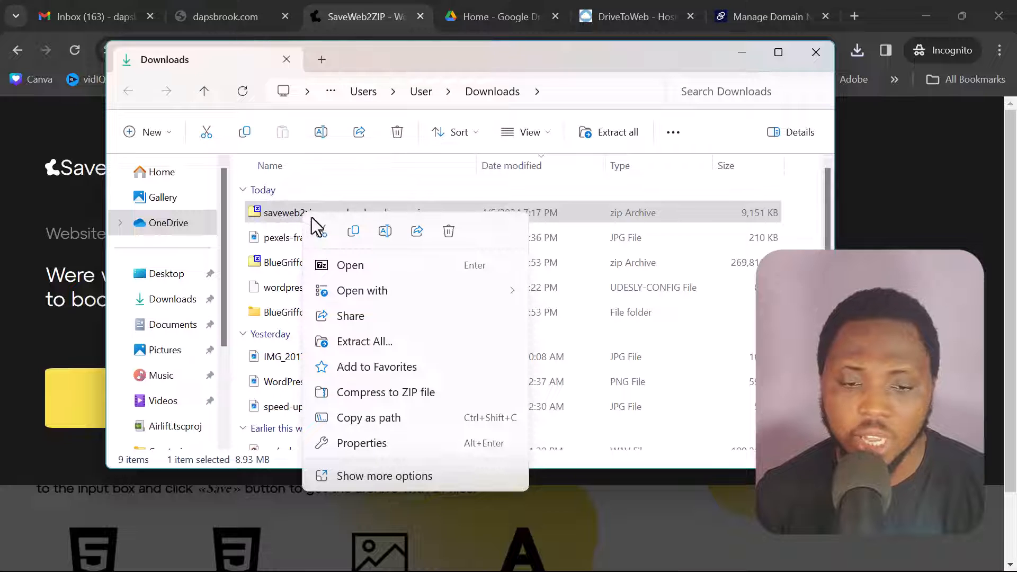
{"action": "left_click", "coordinate": [373, 348]}
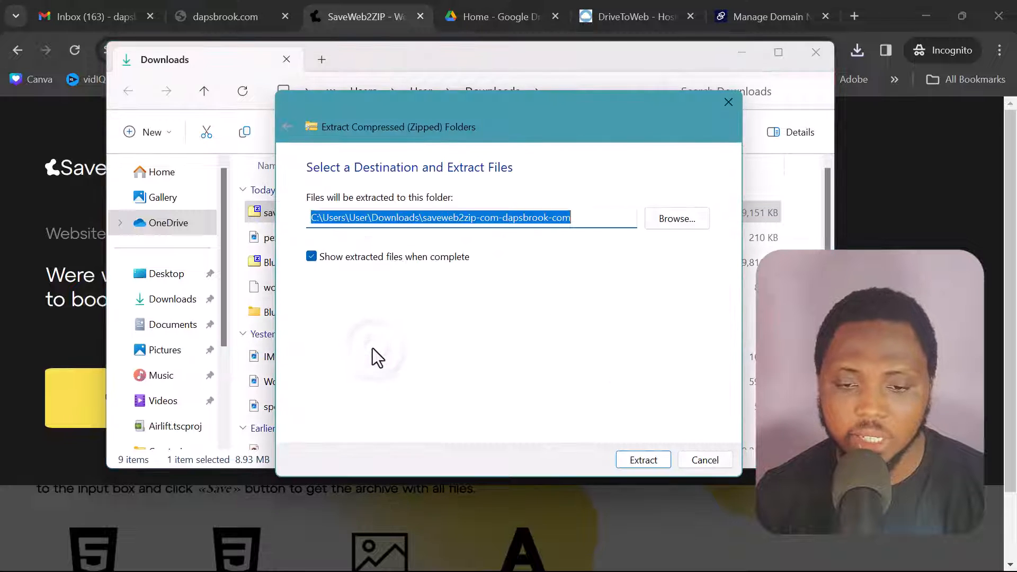
{"action": "left_click", "coordinate": [644, 461]}
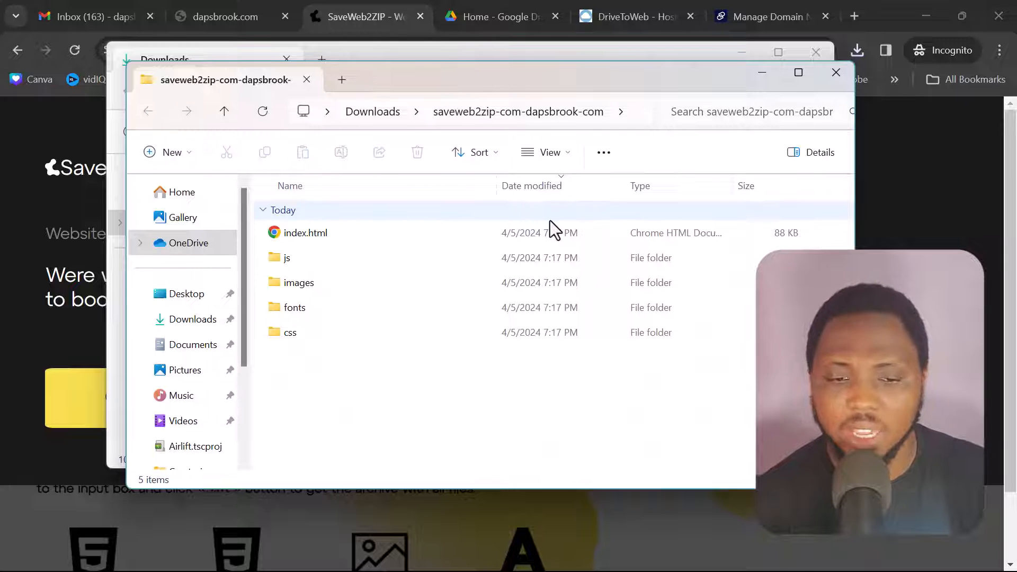
Open the extracted index.html in the browser and compare the local copy's address and page content with the live dapsbrook.com site
{"action": "double_click", "coordinate": [327, 233]}
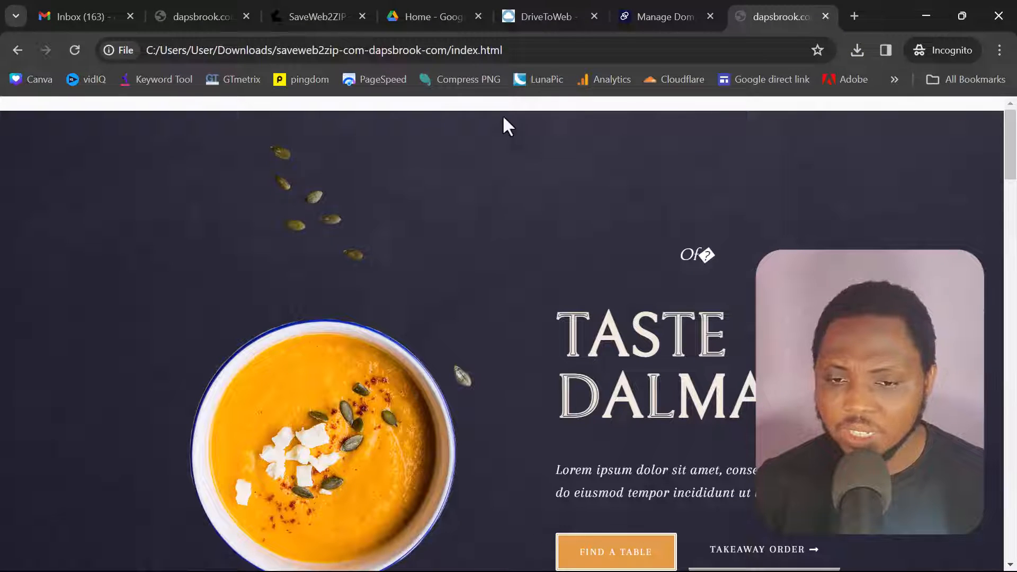
{"action": "left_click", "coordinate": [190, 17]}
{"action": "left_click", "coordinate": [177, 50]}
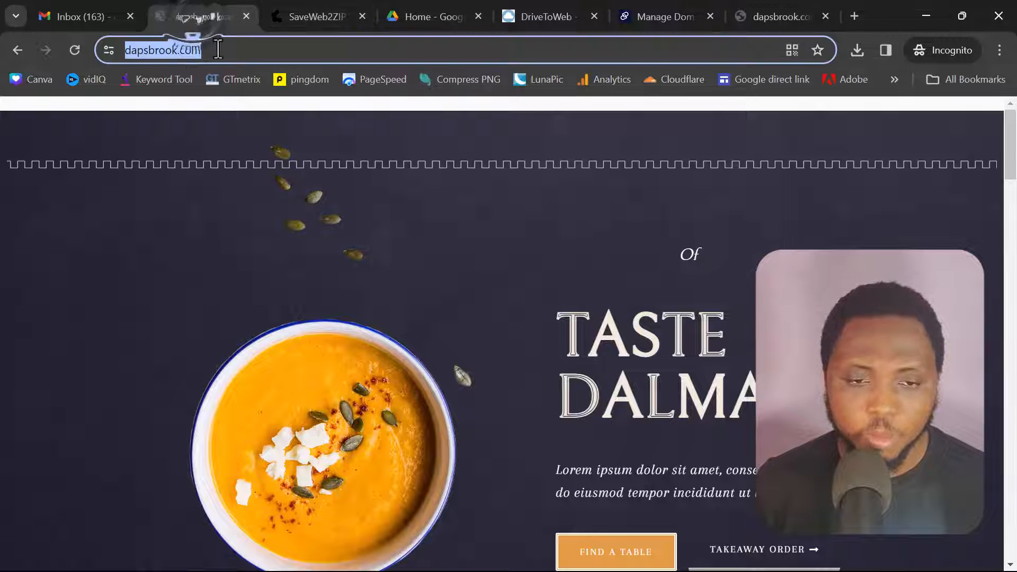
{"action": "left_click", "coordinate": [777, 12]}
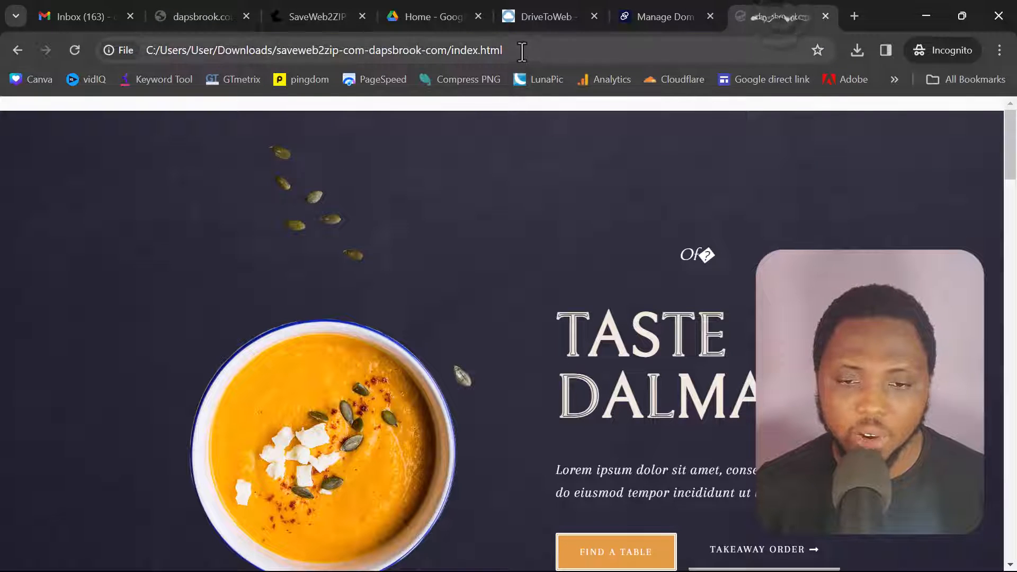
{"action": "left_click_drag", "start_coordinate": [522, 52], "coordinate": [144, 51]}
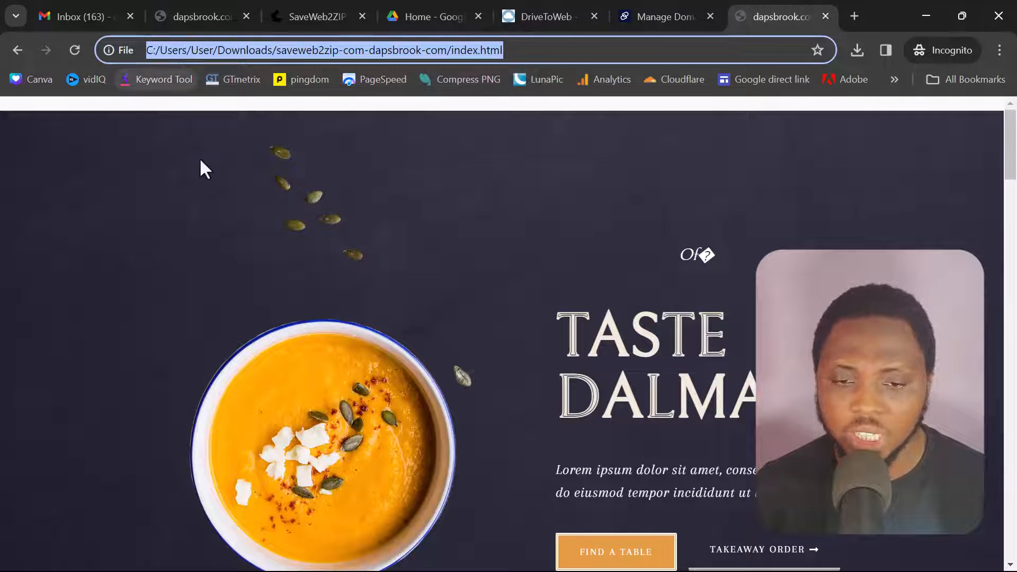
{"action": "scroll", "coordinate": [605, 227], "scroll_direction": "down", "scroll_amount": 10}
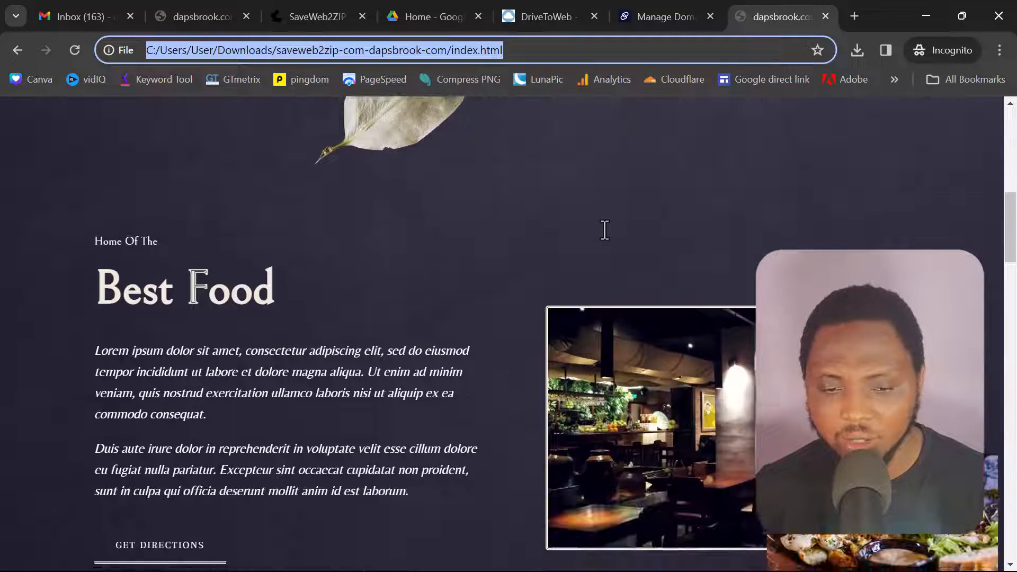
{"action": "scroll", "coordinate": [605, 230], "scroll_direction": "down", "scroll_amount": 20}
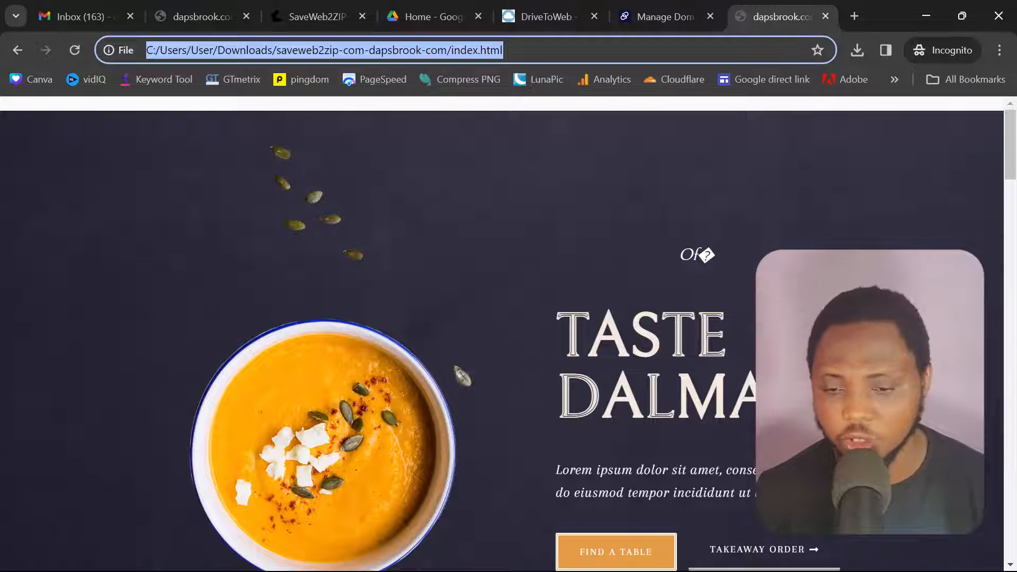
{"action": "scroll", "coordinate": [502, 333], "scroll_direction": "down", "scroll_amount": 15}
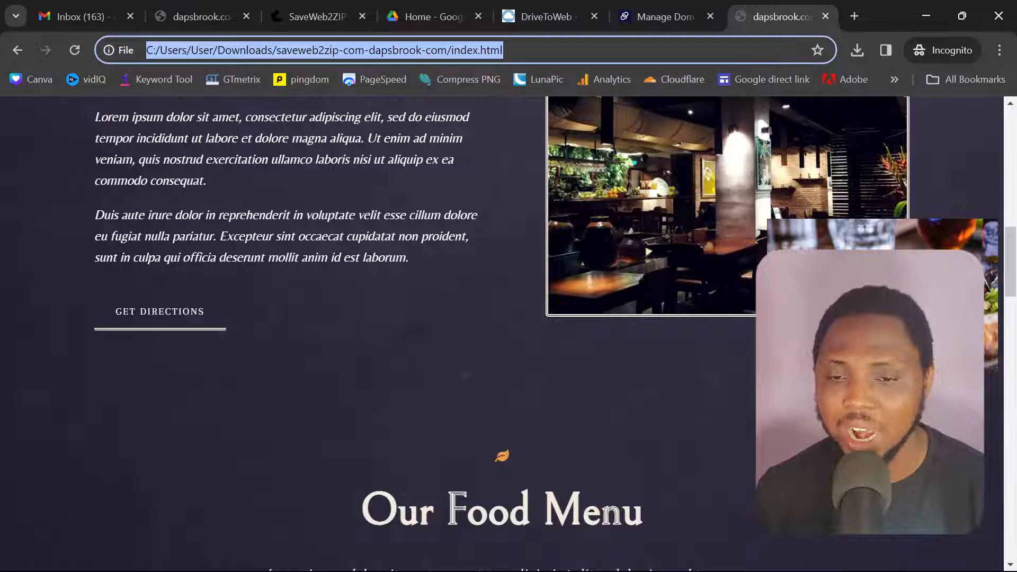
{"action": "scroll", "coordinate": [502, 333], "scroll_direction": "up", "scroll_amount": 11}
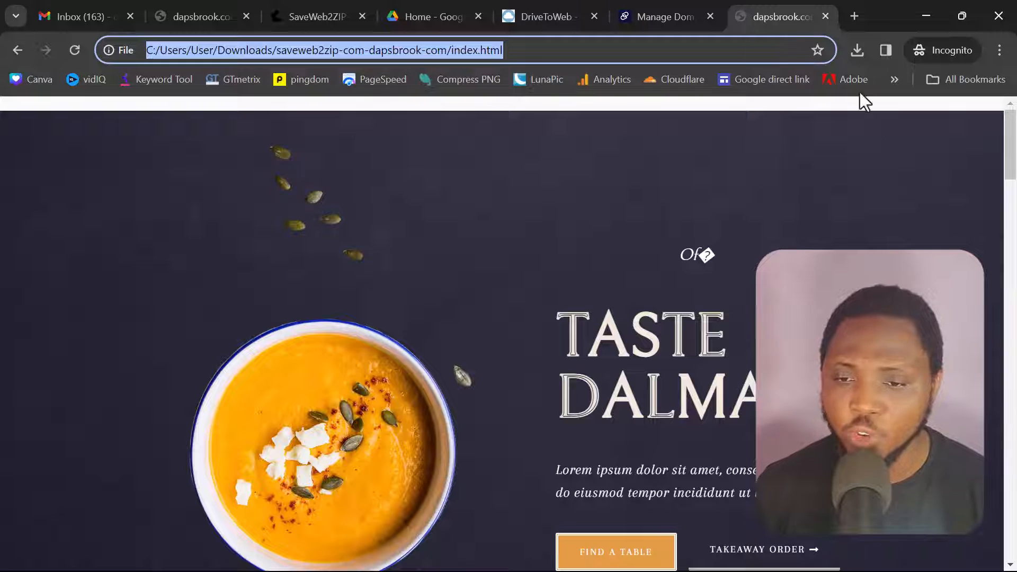
Try to open the BlueGriffon website, bluegriffon.org, in a new browser tab
{"action": "left_click", "coordinate": [855, 19]}
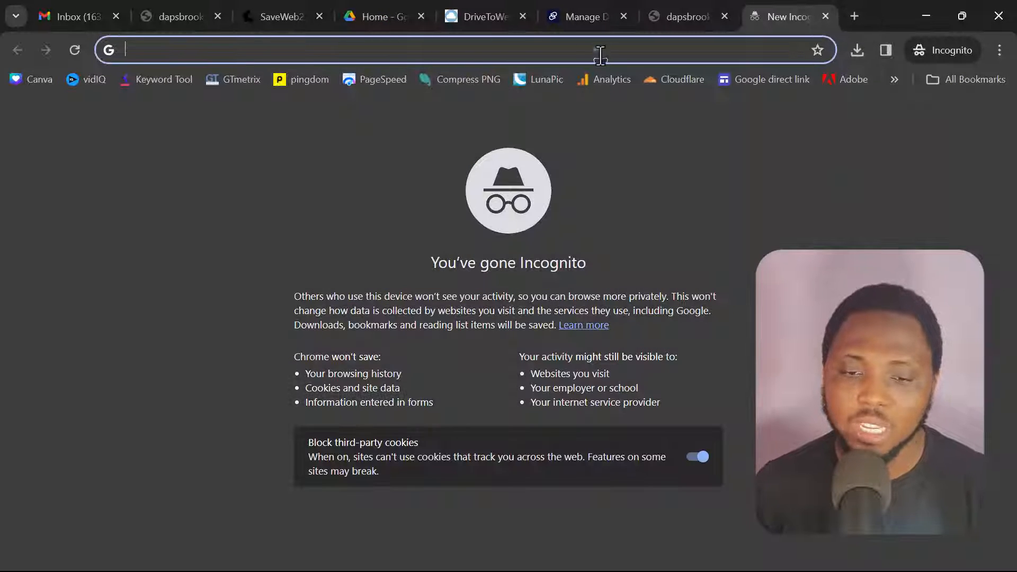
{"action": "type", "text": "bluegriffon"}
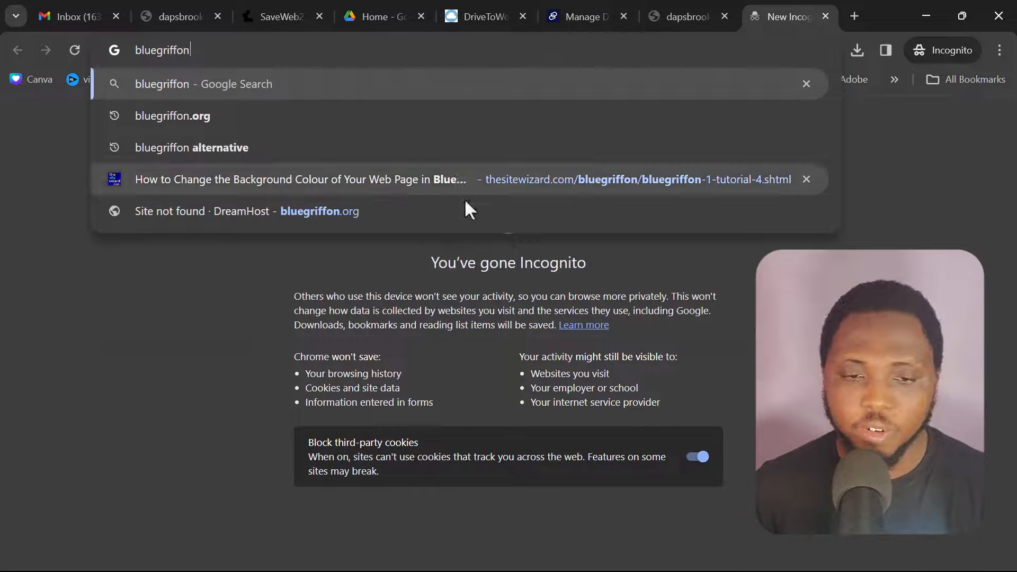
{"action": "left_click", "coordinate": [320, 220]}
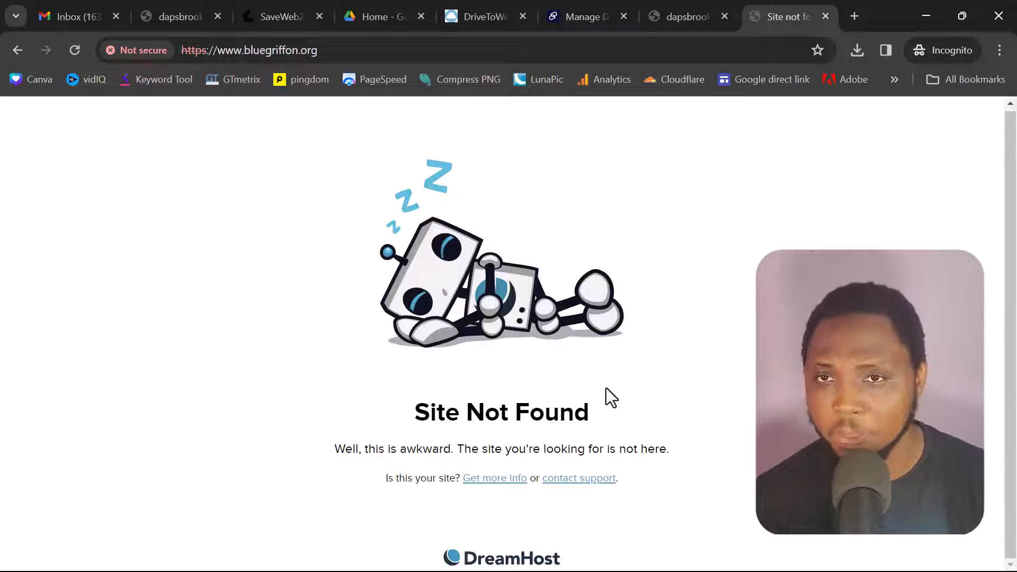
Switch to File Explorer, launch bluegriffon.exe from the inner BlueGriffon folder in Downloads, and maximize the editor window
{"action": "key", "text": "alt+Tab"}
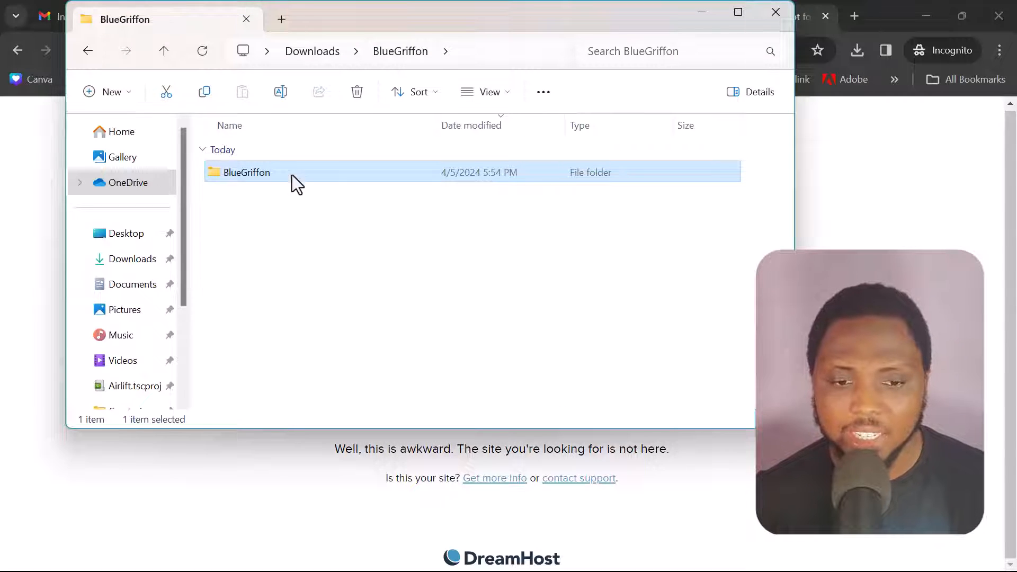
{"action": "double_click", "coordinate": [272, 169]}
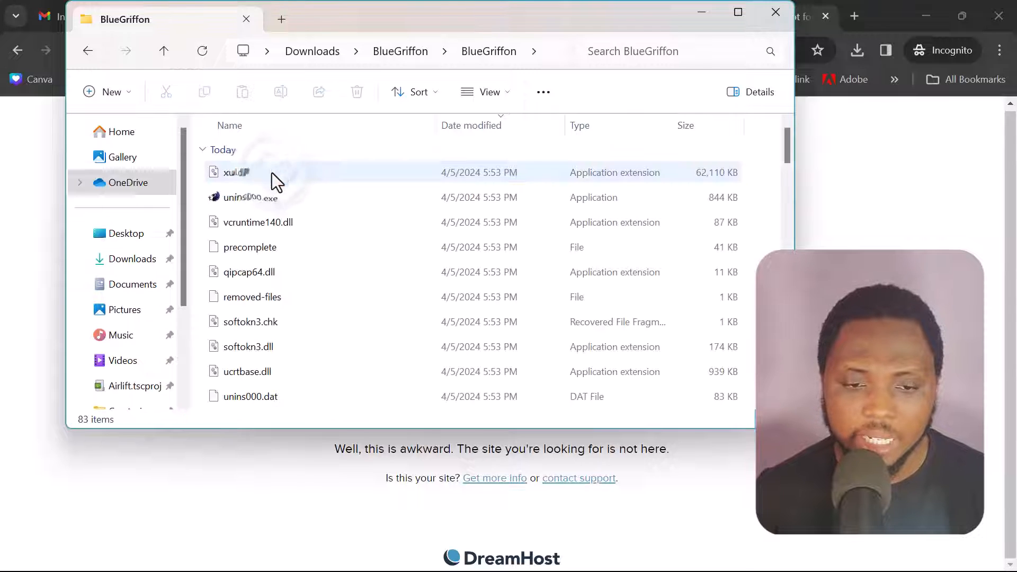
{"action": "scroll", "coordinate": [305, 208], "scroll_direction": "down", "scroll_amount": 10}
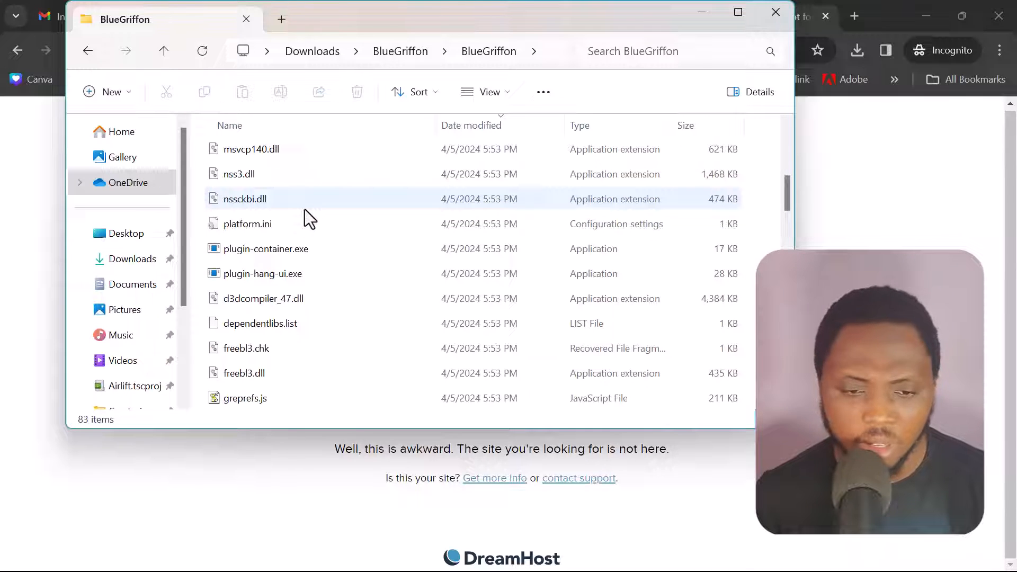
{"action": "scroll", "coordinate": [304, 209], "scroll_direction": "down", "scroll_amount": 4}
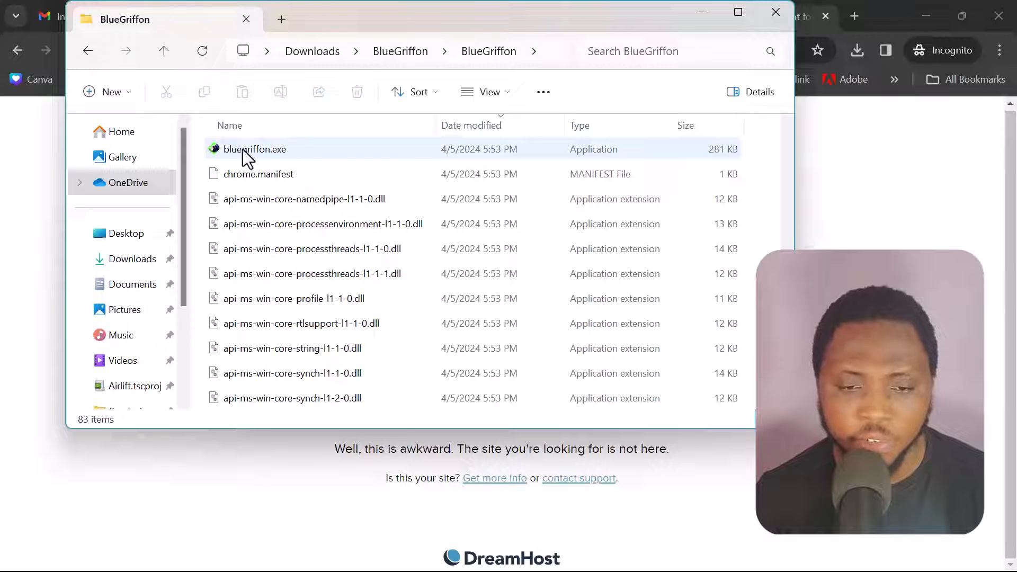
{"action": "left_click", "coordinate": [272, 151]}
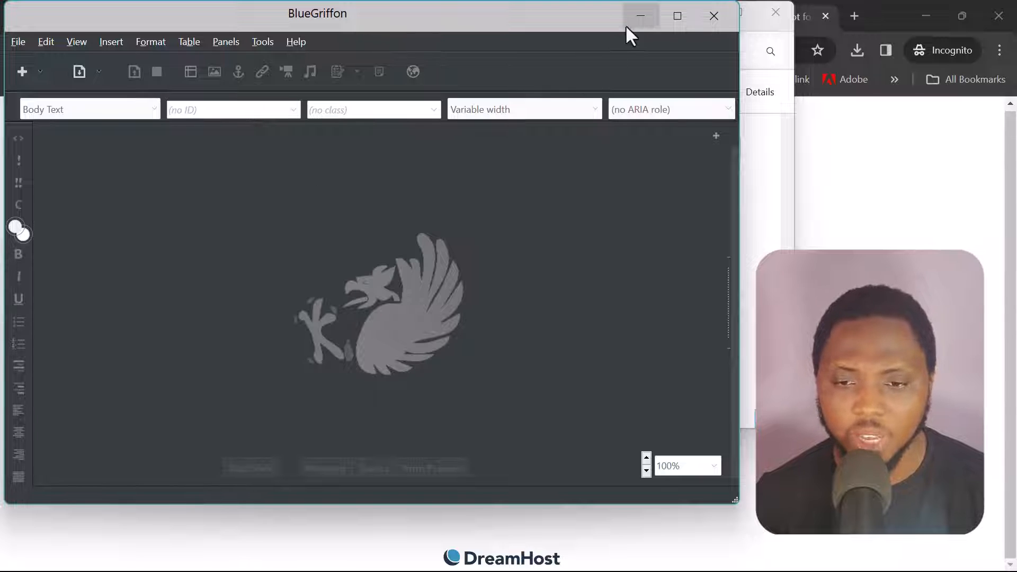
{"action": "left_click", "coordinate": [677, 16]}
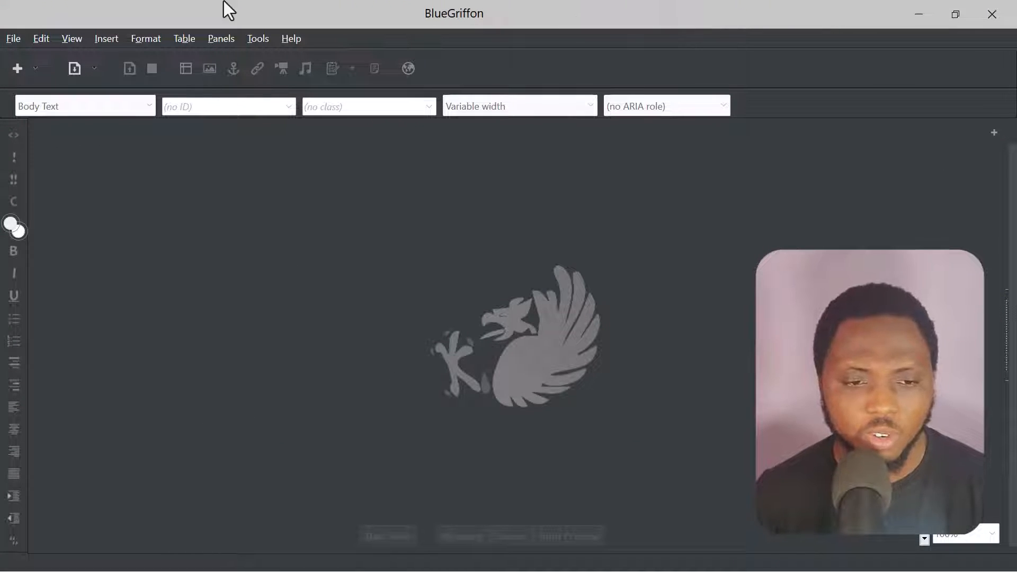
Open index.html from the downloaded saveweb2zip-com-dapsbrook-com folder in Downloads in a new editor tab
{"action": "left_click", "coordinate": [14, 31]}
{"action": "mouse_move", "coordinate": [38, 39]}
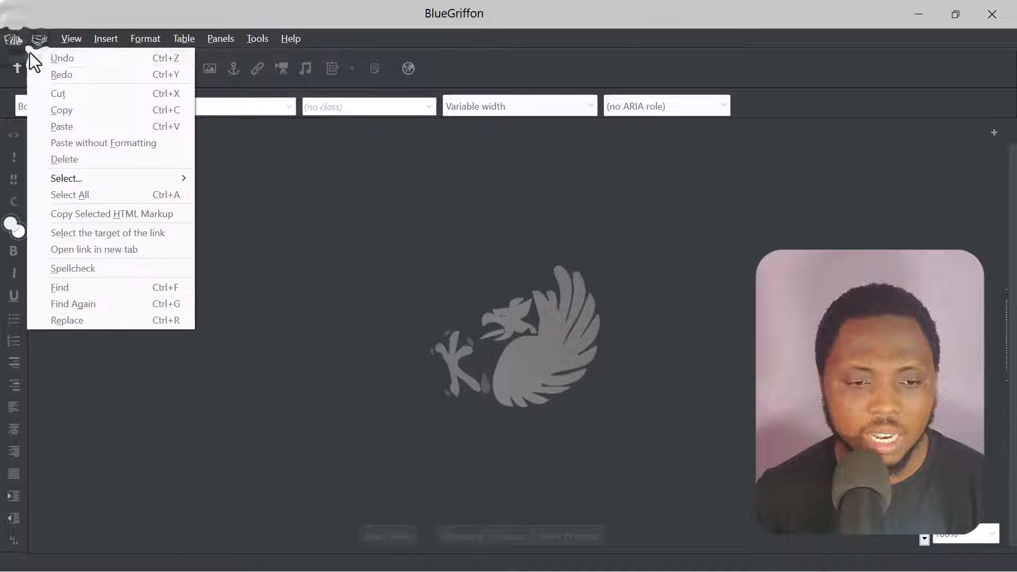
{"action": "mouse_move", "coordinate": [3, 34]}
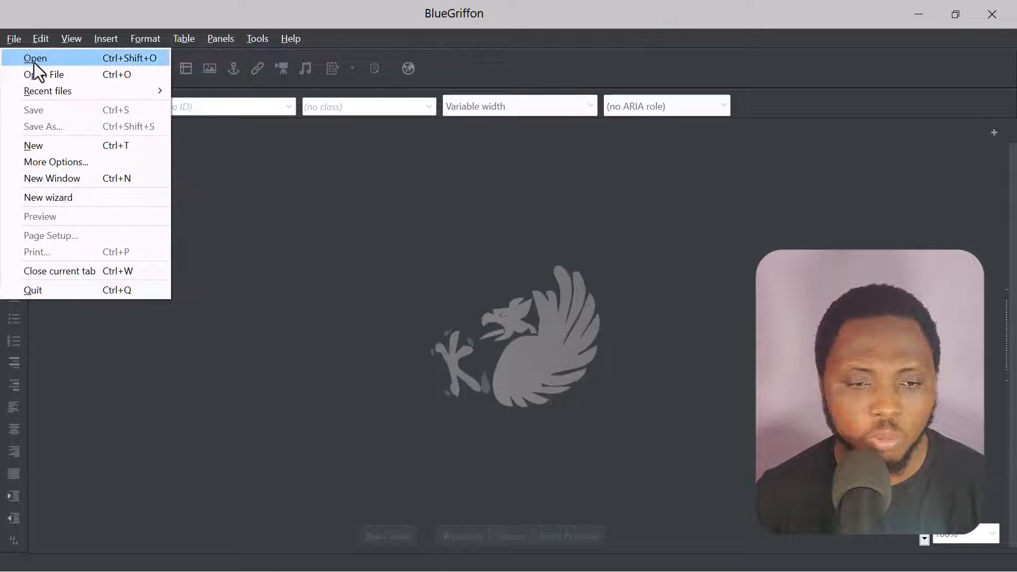
{"action": "left_click", "coordinate": [38, 60]}
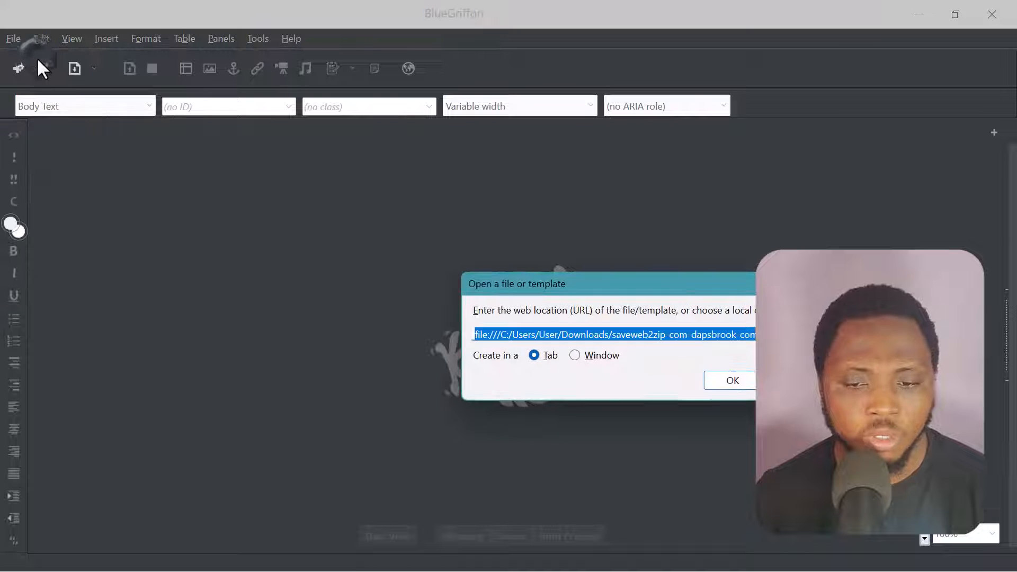
{"action": "left_click", "coordinate": [817, 333]}
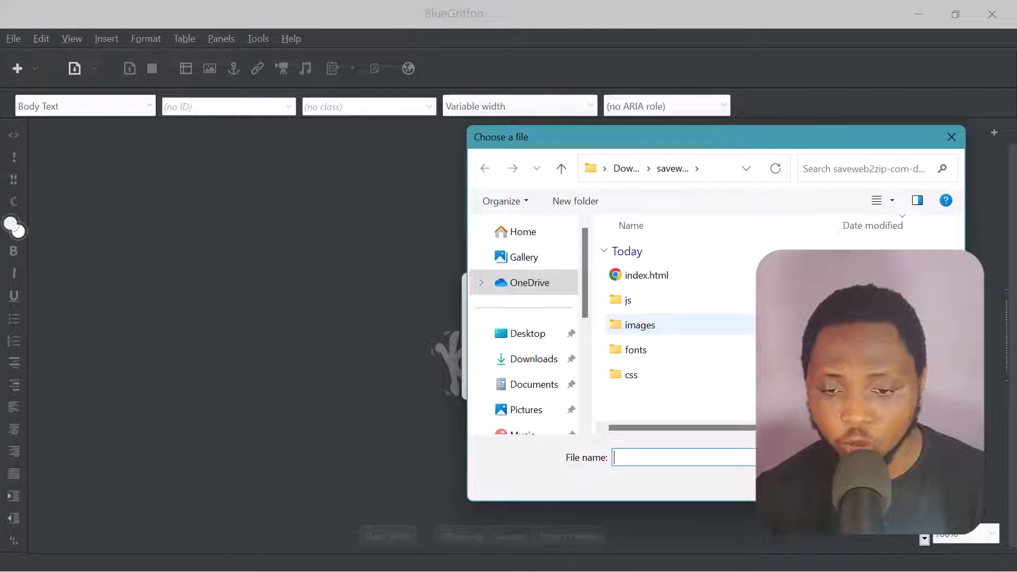
{"action": "left_click", "coordinate": [622, 165]}
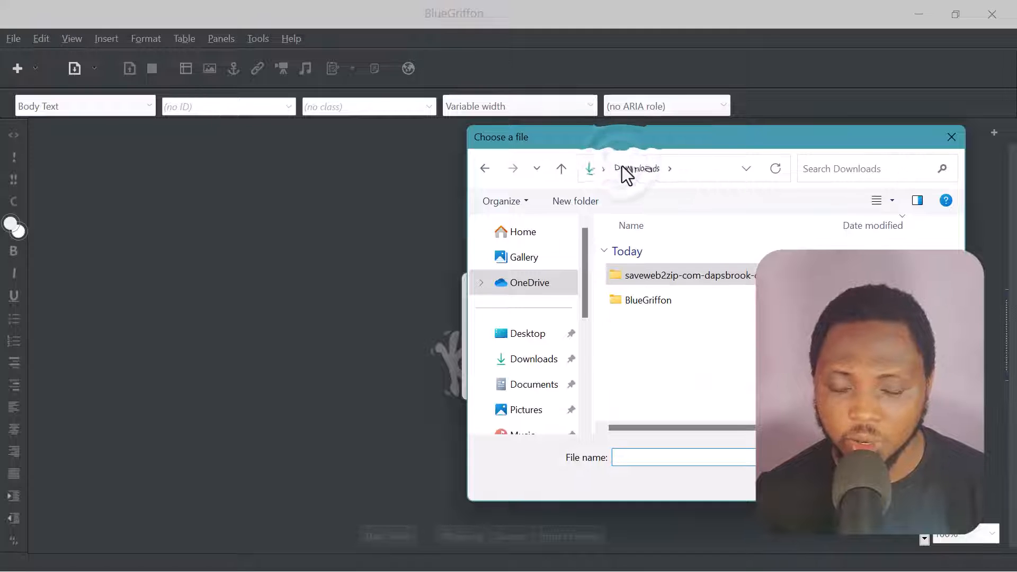
{"action": "left_click", "coordinate": [650, 278]}
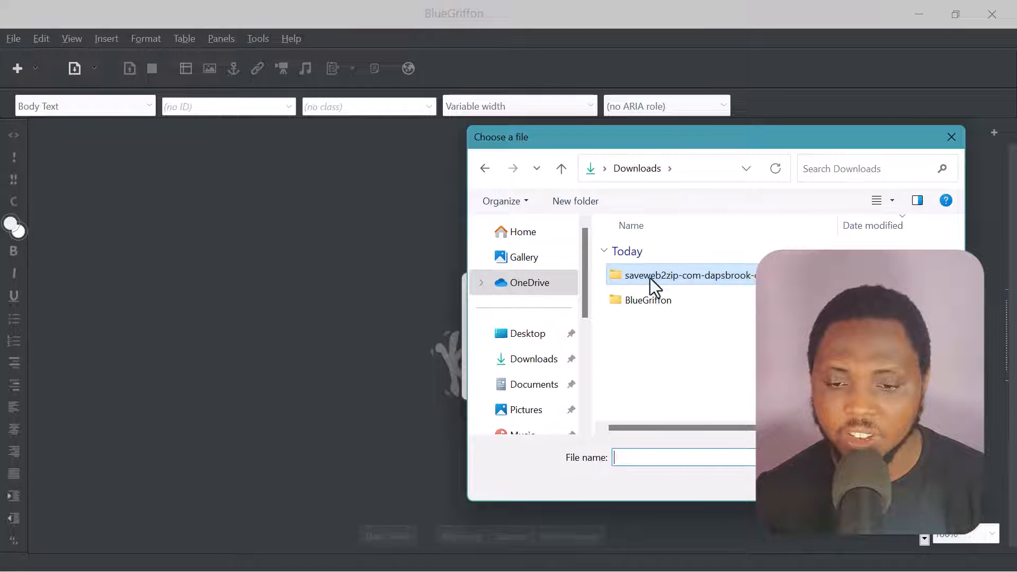
{"action": "double_click", "coordinate": [660, 273]}
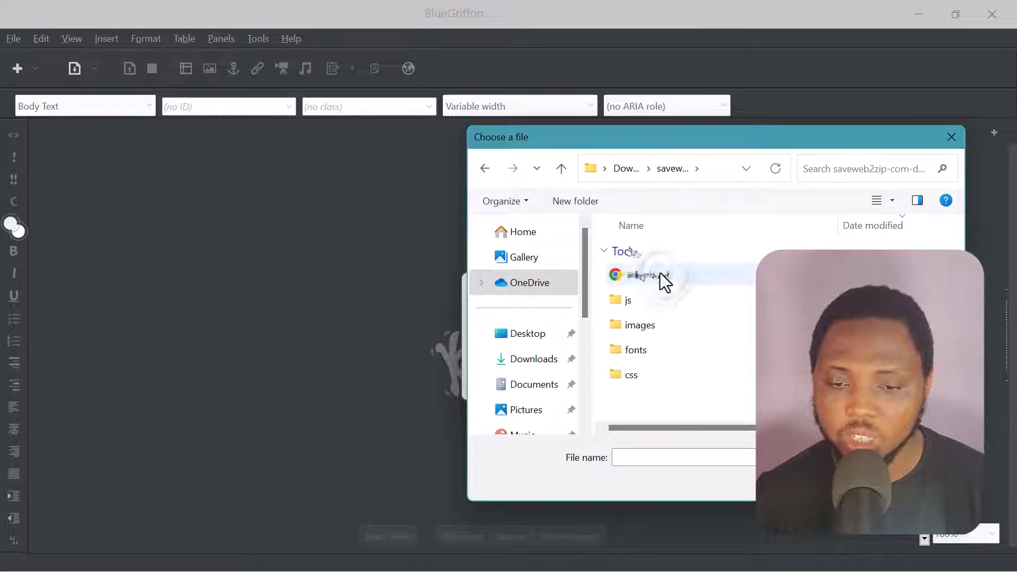
{"action": "double_click", "coordinate": [639, 276]}
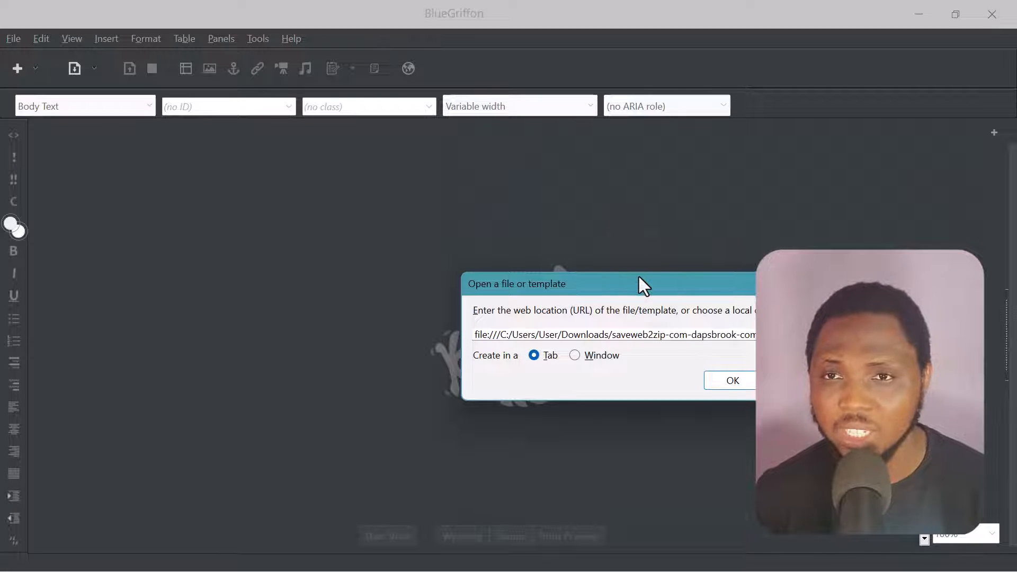
{"action": "left_click", "coordinate": [734, 382]}
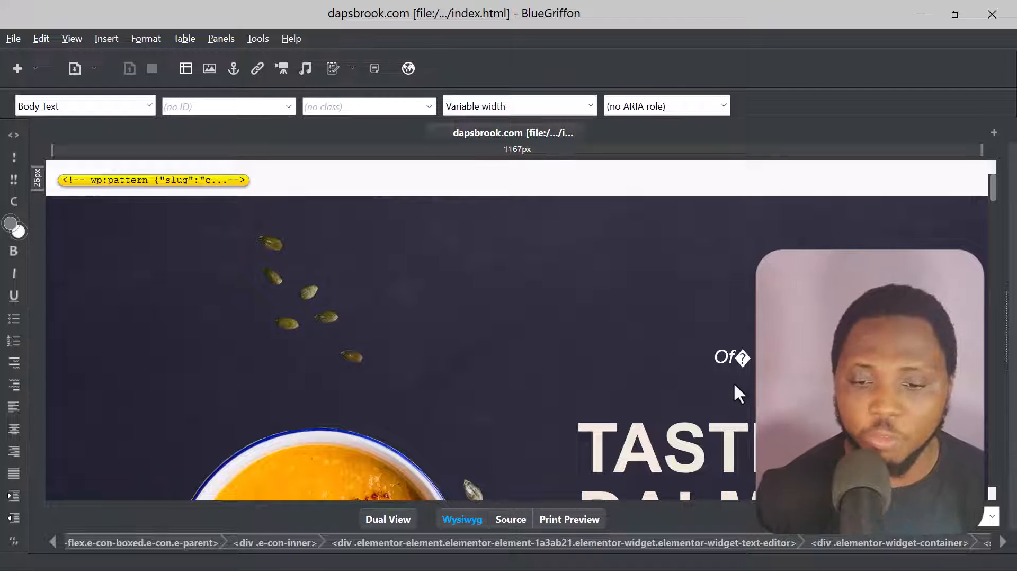
Change the hero heading beside the soup bowl to "DAPS DELICACIES"
{"action": "scroll", "coordinate": [615, 332], "scroll_direction": "down", "scroll_amount": 3}
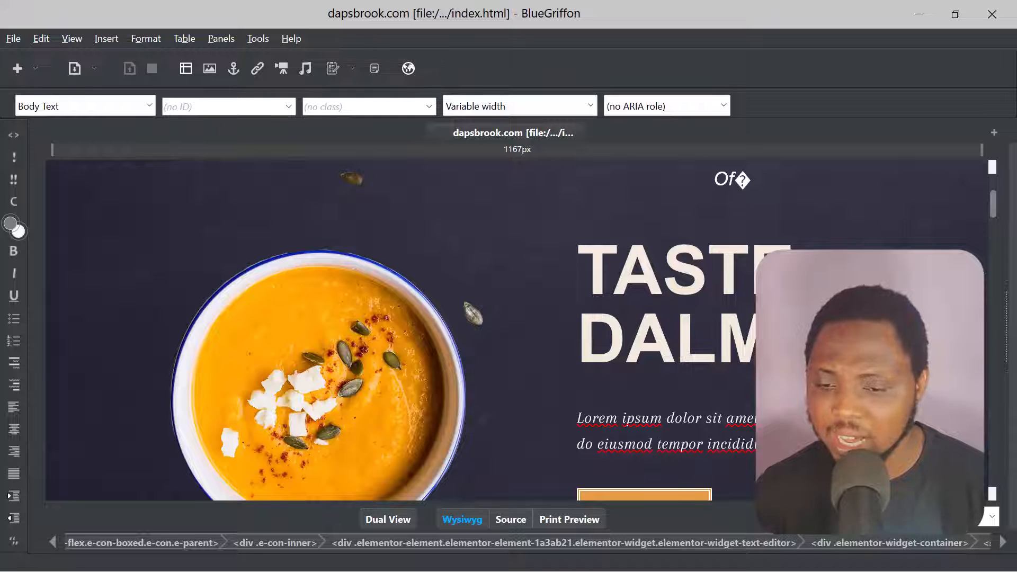
{"action": "left_click", "coordinate": [814, 241]}
{"action": "left_click_drag", "start_coordinate": [813, 241], "coordinate": [586, 277]}
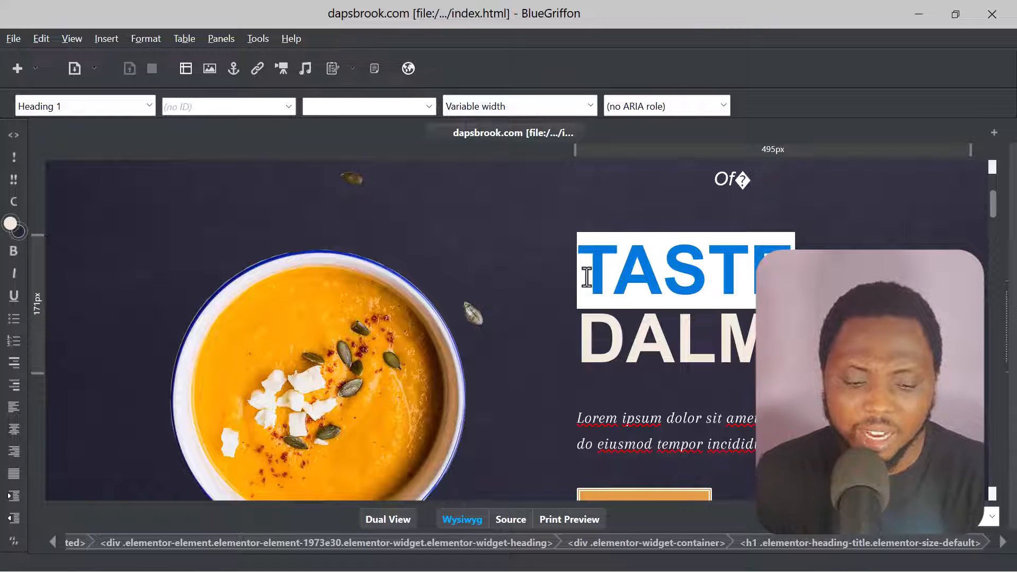
{"action": "type", "text": "DAPS"}
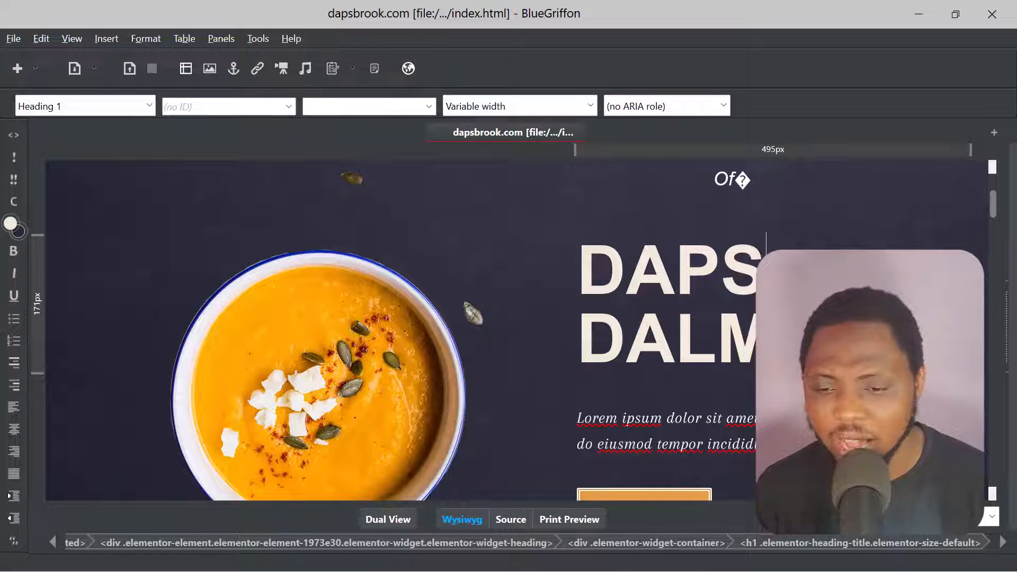
{"action": "left_click_drag", "start_coordinate": [763, 339], "coordinate": [642, 352]}
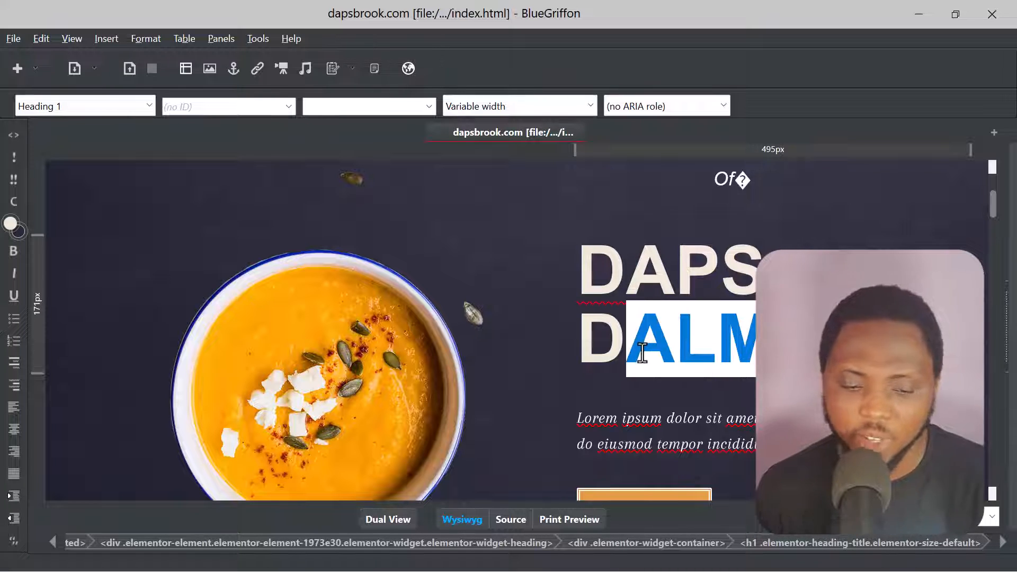
{"action": "type", "text": "ELIC"}
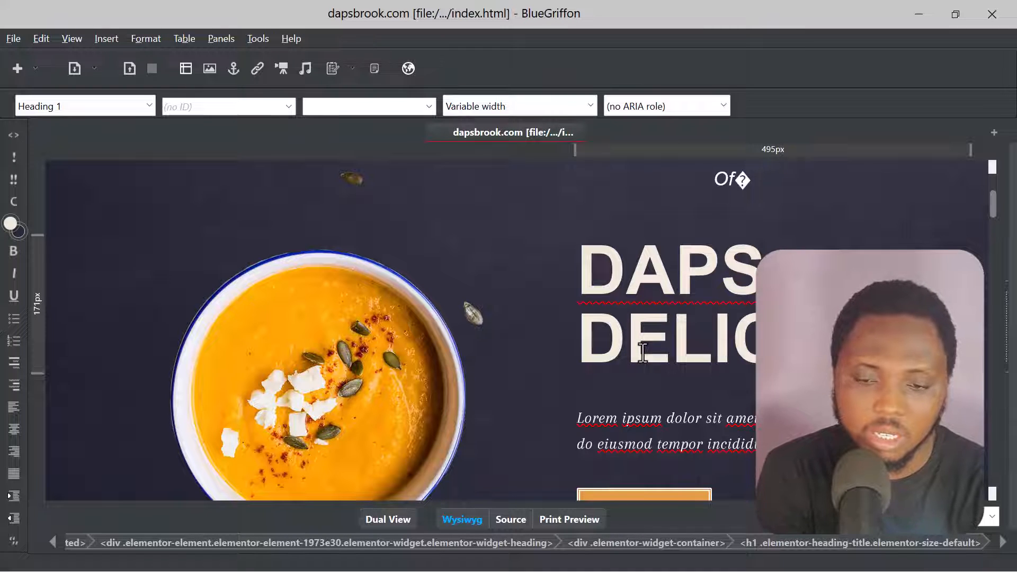
{"action": "type", "text": "ACIES"}
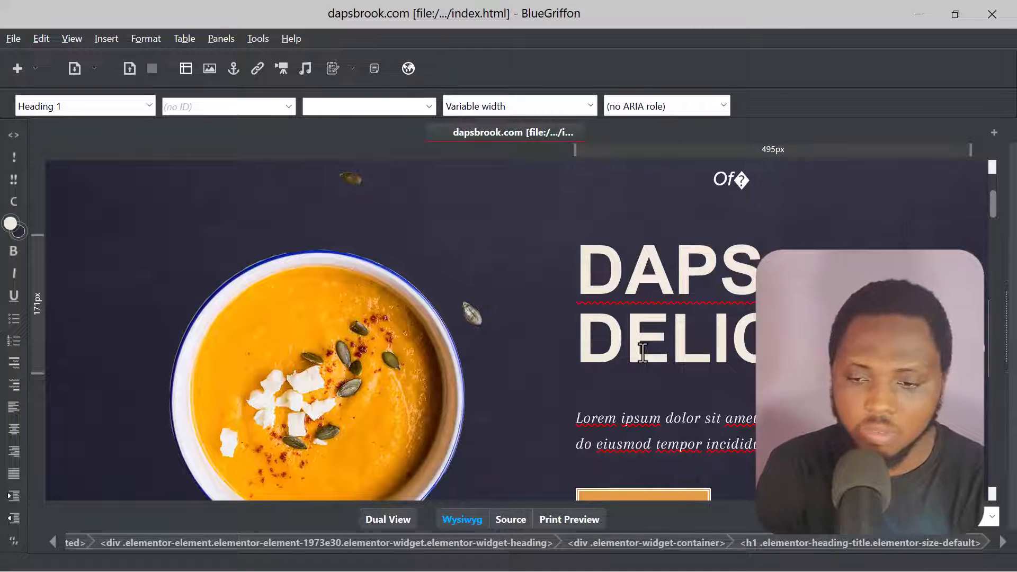
{"action": "left_click", "coordinate": [740, 444]}
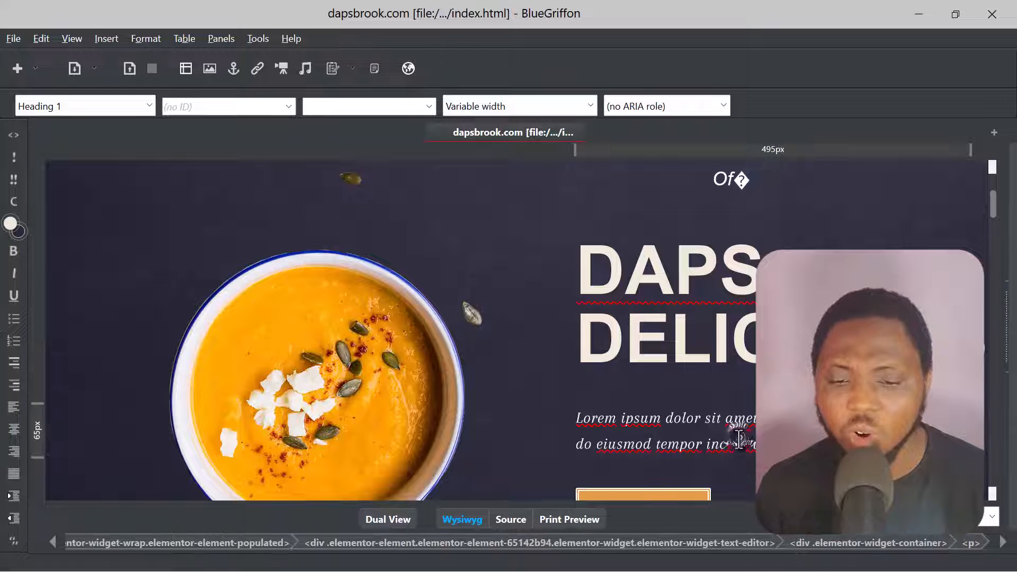
Examine the soup bowl image's source settings and browse the site's images folder for replacement pictures, closing both dialogs
{"action": "scroll", "coordinate": [739, 440], "scroll_direction": "down", "scroll_amount": 3}
{"action": "double_click", "coordinate": [353, 291]}
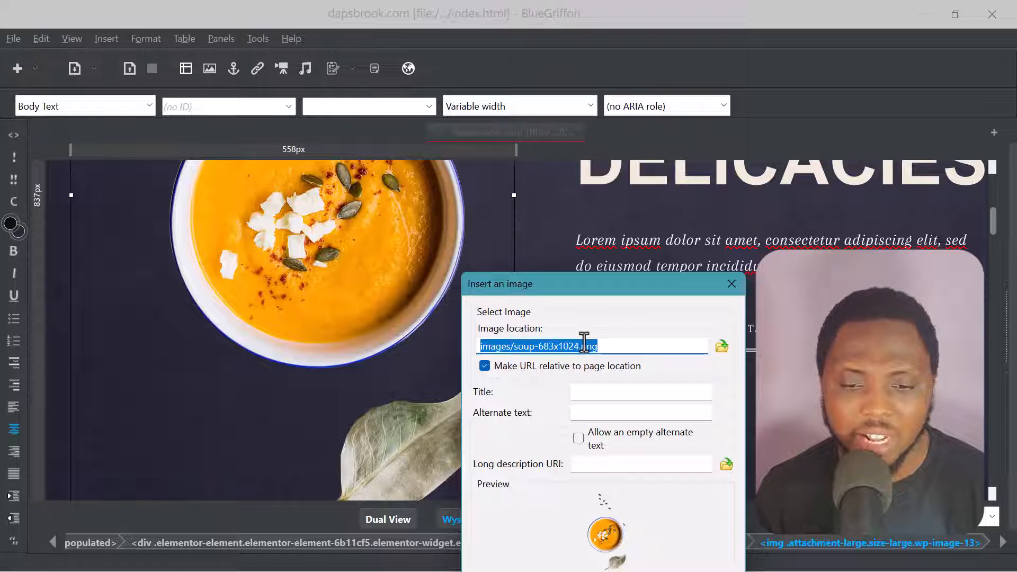
{"action": "left_click", "coordinate": [722, 346]}
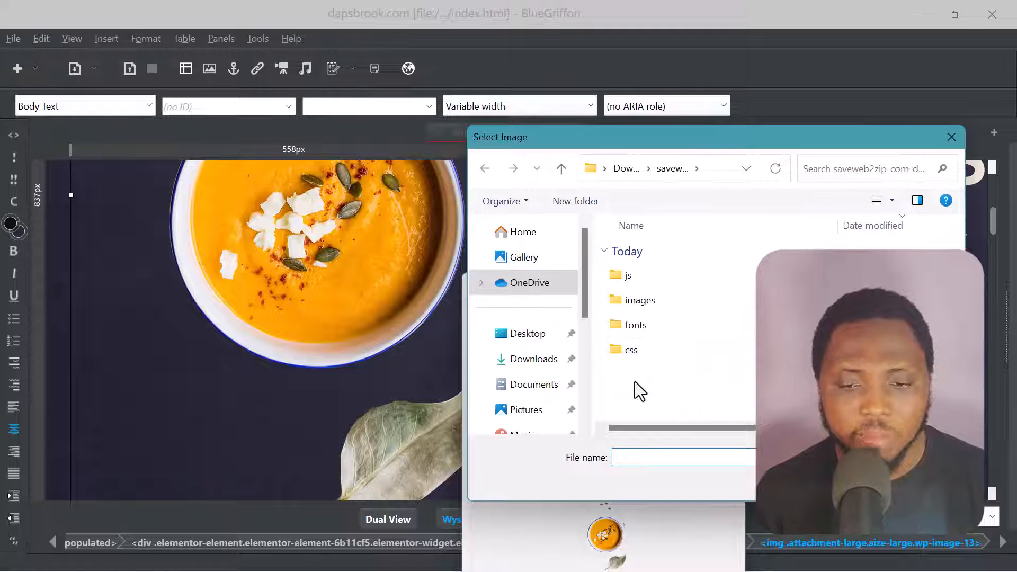
{"action": "double_click", "coordinate": [659, 302]}
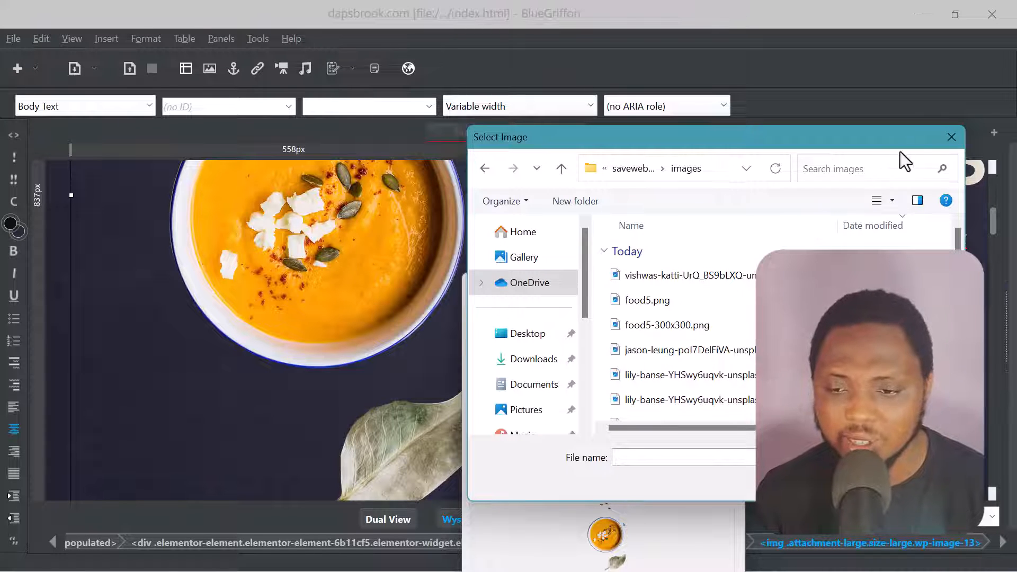
{"action": "left_click", "coordinate": [951, 136]}
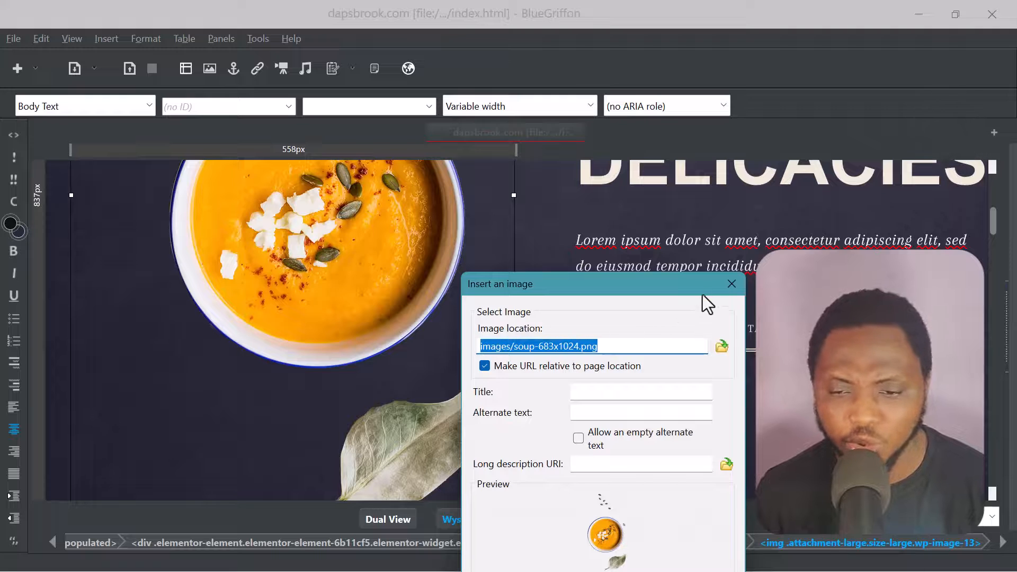
{"action": "left_click", "coordinate": [731, 285]}
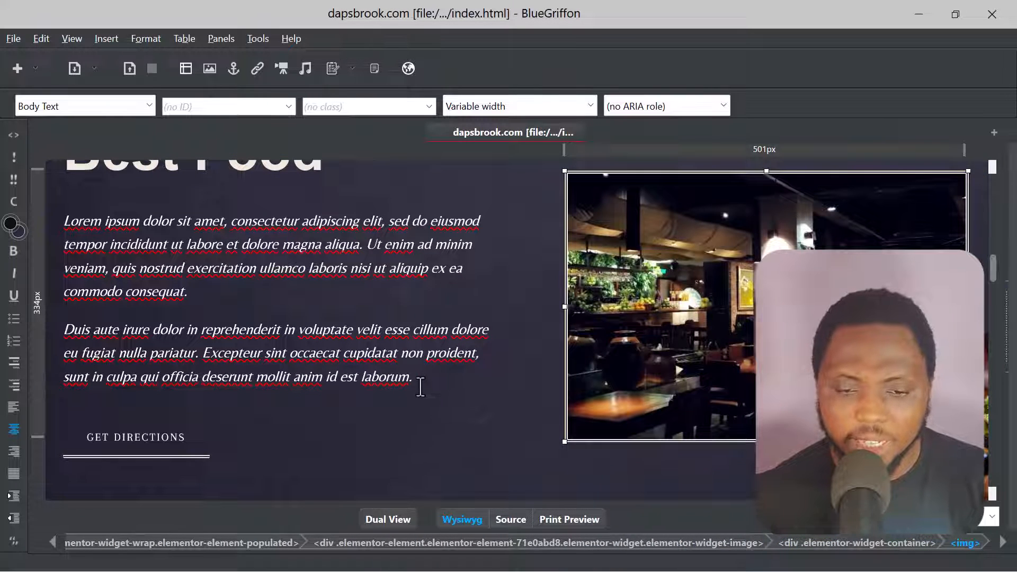
Highlight the two paragraphs under Best Food, and examine the link target of the GET DIRECTIONS button
{"action": "left_click_drag", "start_coordinate": [418, 377], "coordinate": [108, 223]}
{"action": "left_click_drag", "start_coordinate": [421, 379], "coordinate": [88, 220]}
{"action": "scroll", "coordinate": [284, 419], "scroll_direction": "down", "scroll_amount": 3}
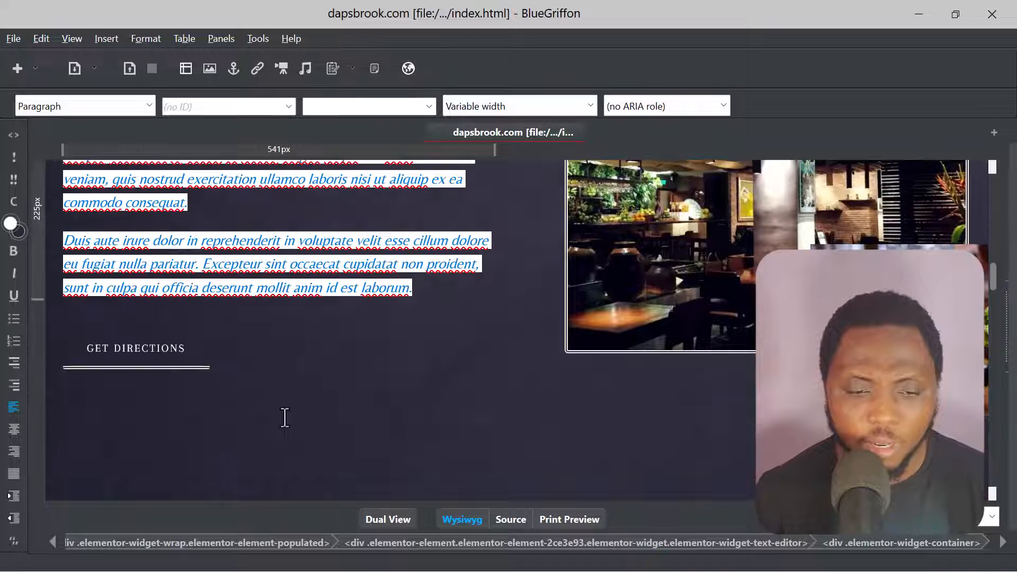
{"action": "triple_click", "coordinate": [120, 348]}
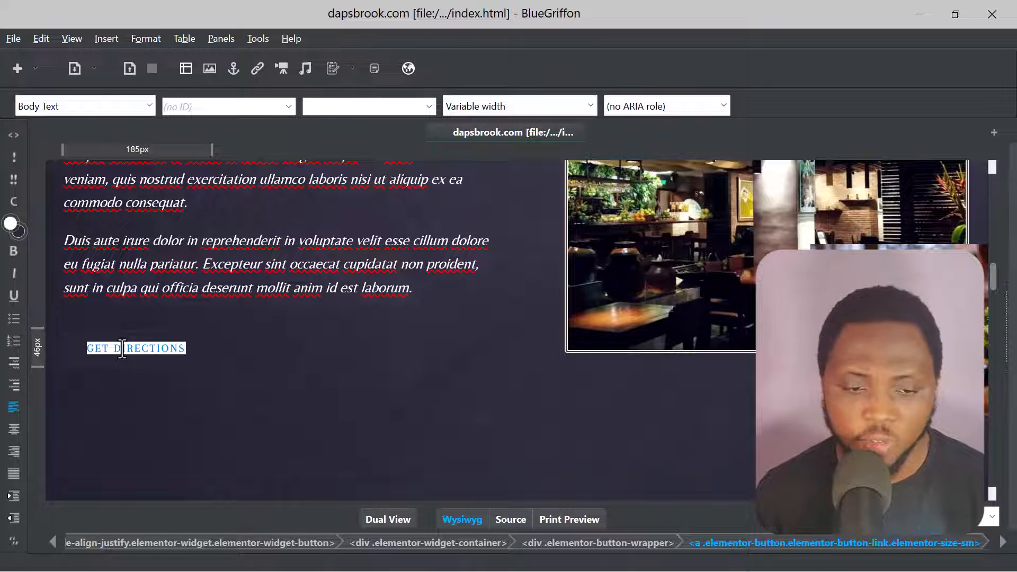
{"action": "double_click", "coordinate": [147, 348]}
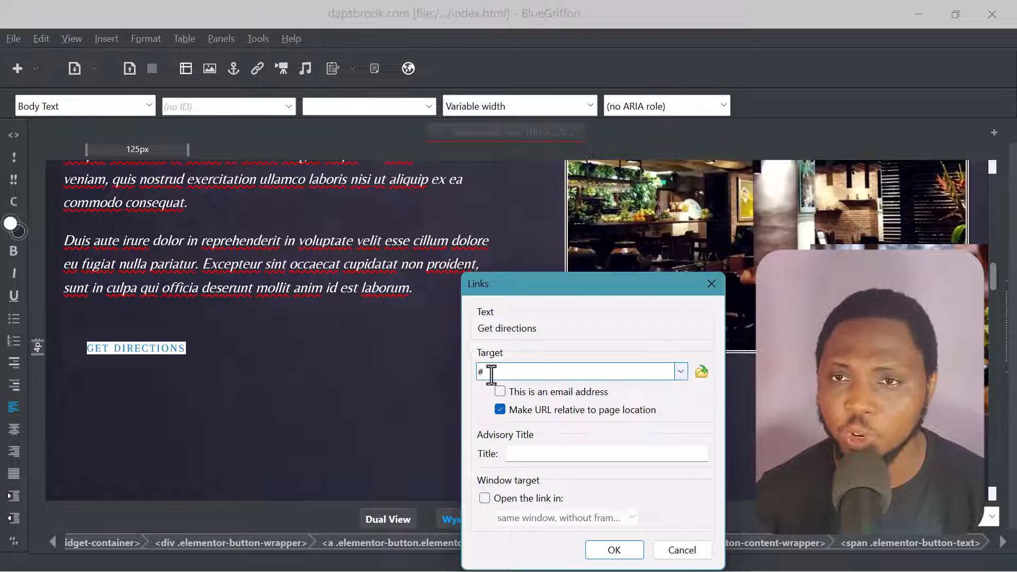
{"action": "left_click_drag", "start_coordinate": [491, 373], "coordinate": [470, 377]}
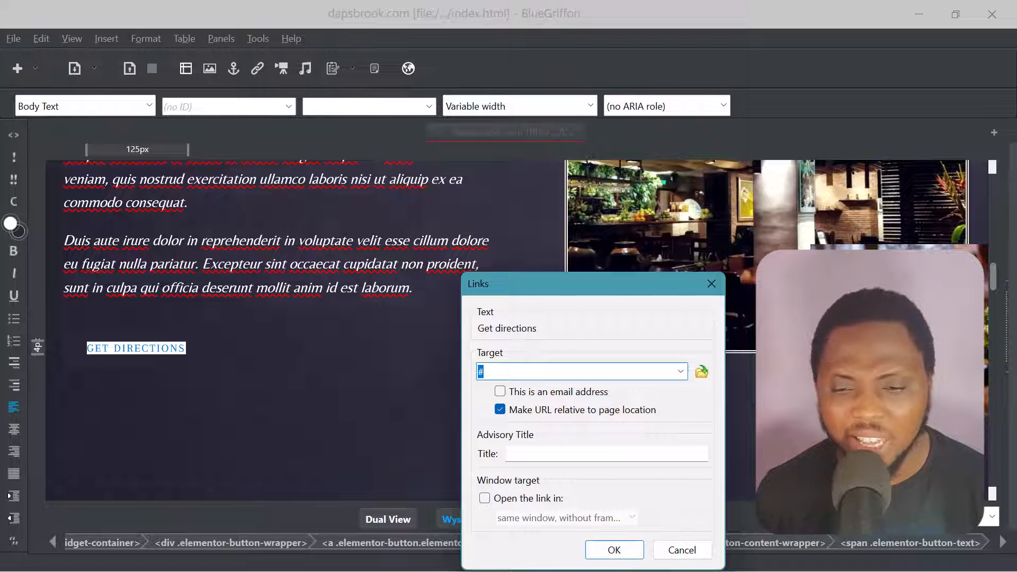
{"action": "left_click", "coordinate": [711, 284]}
Look over the page from the edited hero heading down to the Our Food Menu section
{"action": "scroll", "coordinate": [580, 286], "scroll_direction": "down", "scroll_amount": 10}
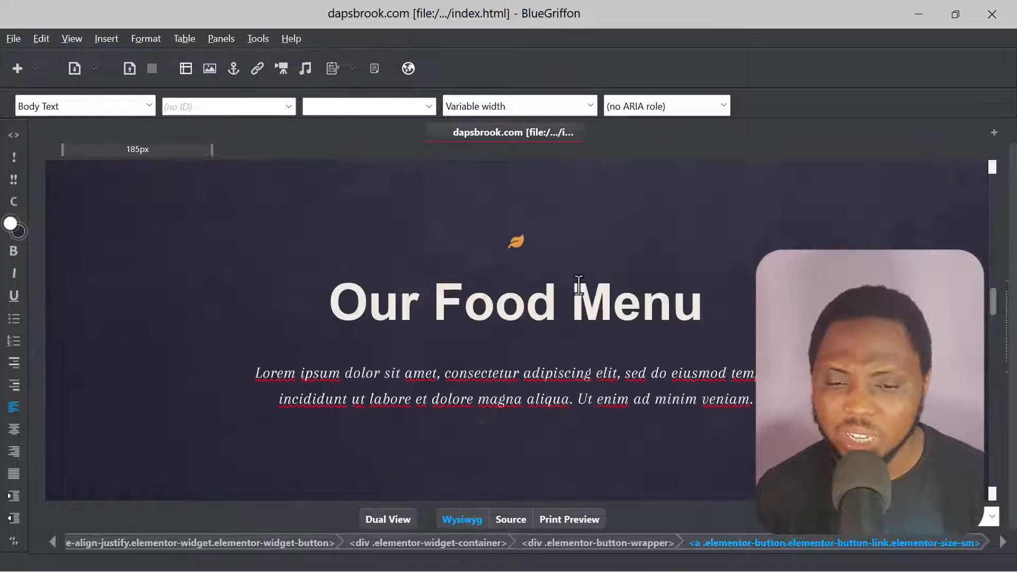
{"action": "scroll", "coordinate": [579, 283], "scroll_direction": "up", "scroll_amount": 10}
{"action": "scroll", "coordinate": [580, 286], "scroll_direction": "up", "scroll_amount": 5}
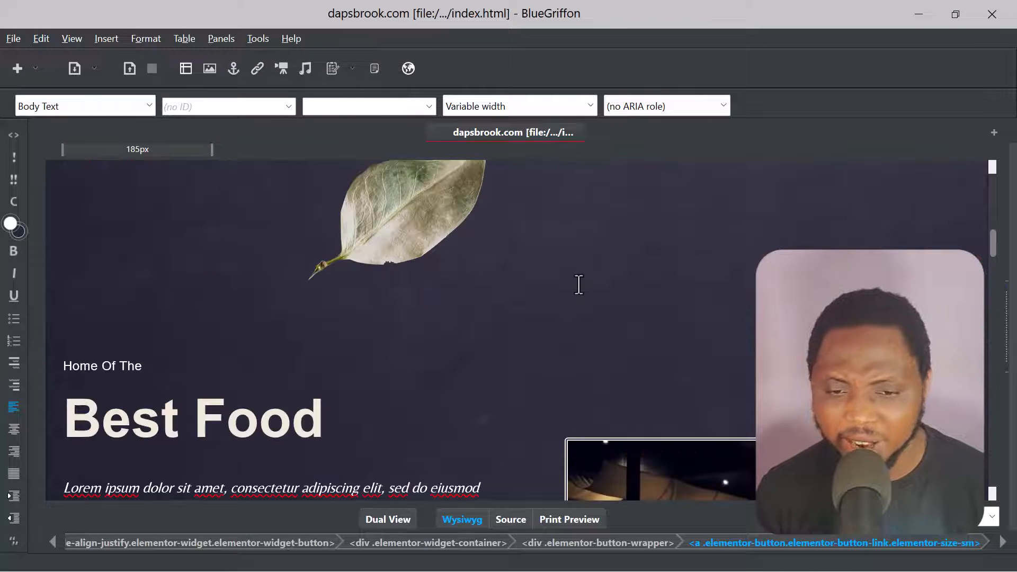
{"action": "scroll", "coordinate": [579, 285], "scroll_direction": "up", "scroll_amount": 3}
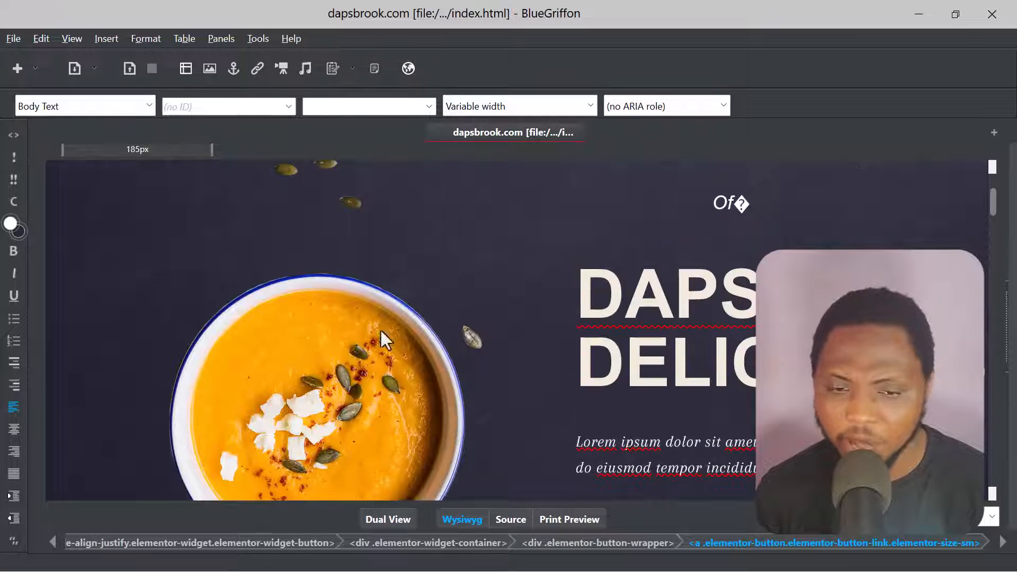
{"action": "scroll", "coordinate": [632, 289], "scroll_direction": "down", "scroll_amount": 5}
{"action": "scroll", "coordinate": [632, 289], "scroll_direction": "down", "scroll_amount": 7}
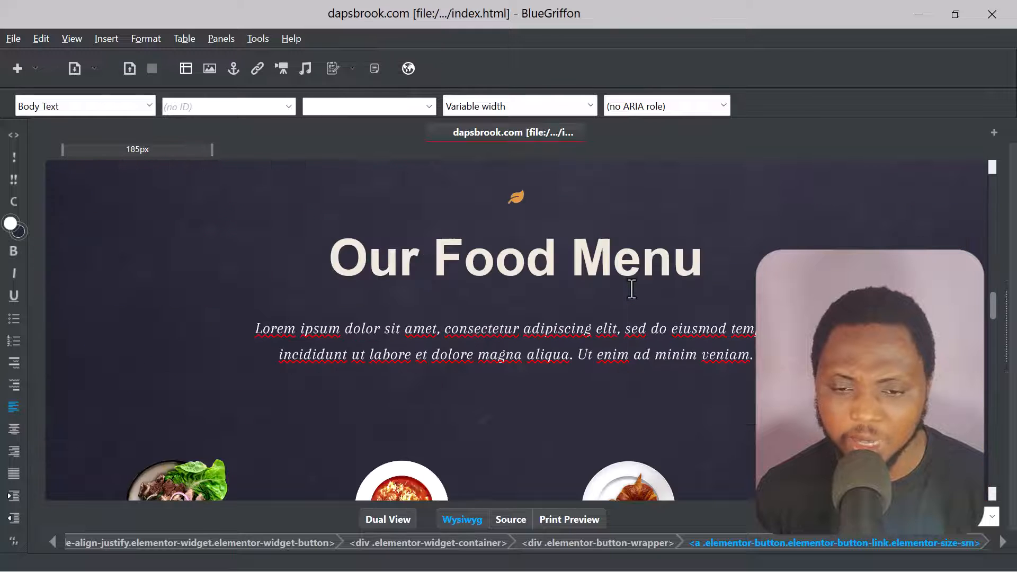
Select the meal images in the Our Food Menu section one by one and examine the Dinner image's source settings
{"action": "scroll", "coordinate": [633, 289], "scroll_direction": "down", "scroll_amount": 4}
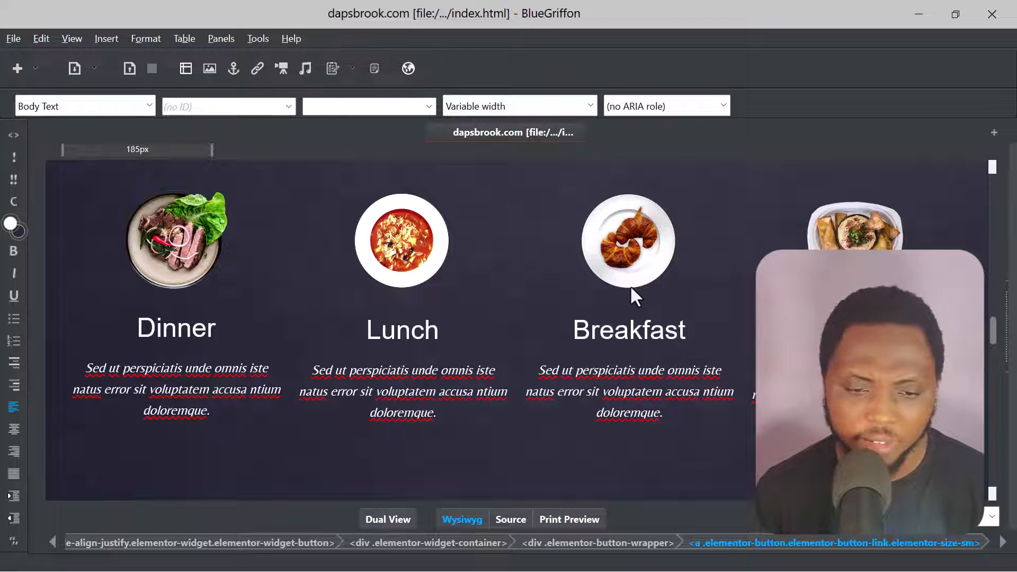
{"action": "left_click", "coordinate": [628, 246]}
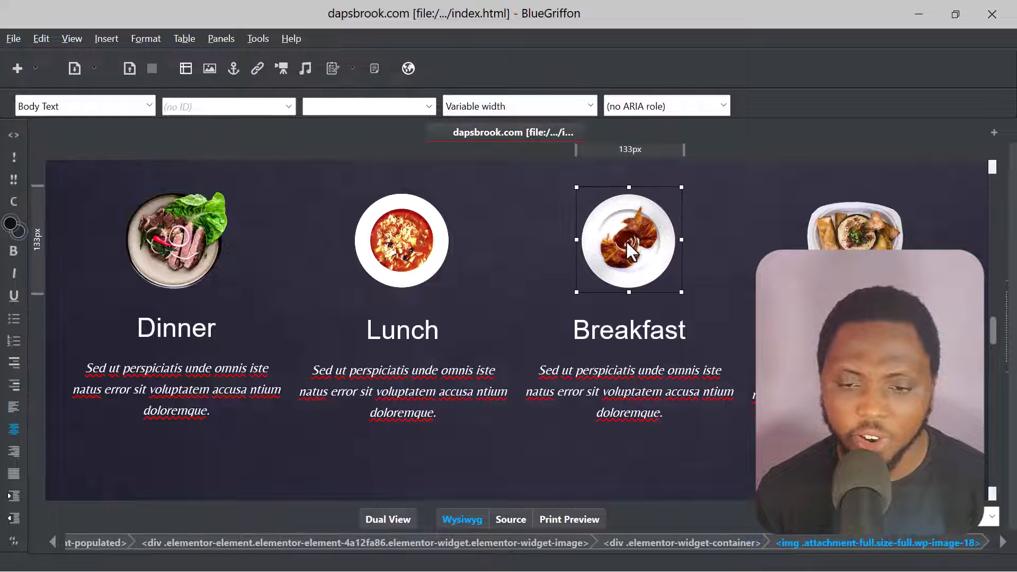
{"action": "left_click", "coordinate": [842, 229]}
{"action": "left_click", "coordinate": [402, 249]}
{"action": "left_click", "coordinate": [170, 237]}
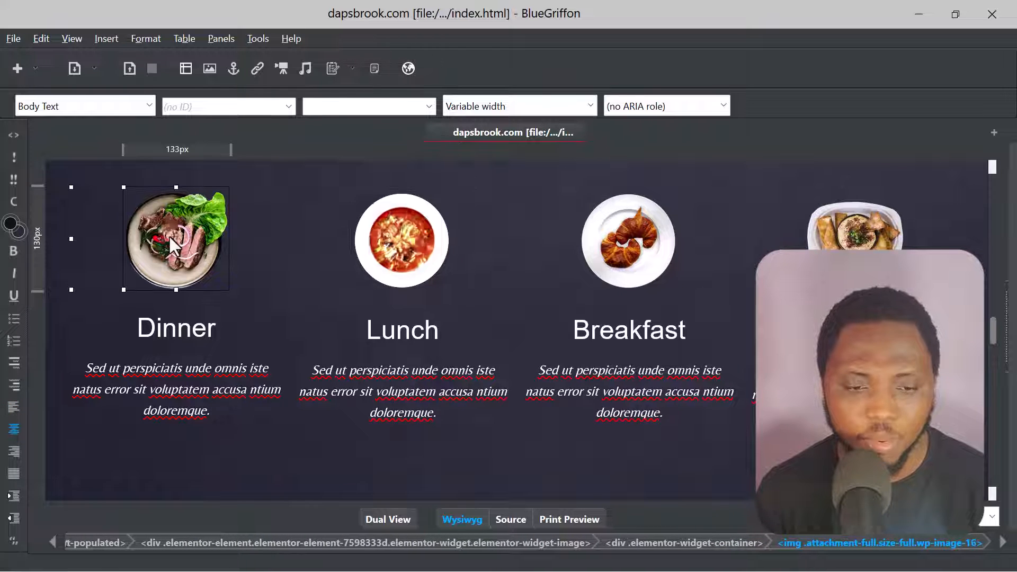
{"action": "double_click", "coordinate": [169, 234]}
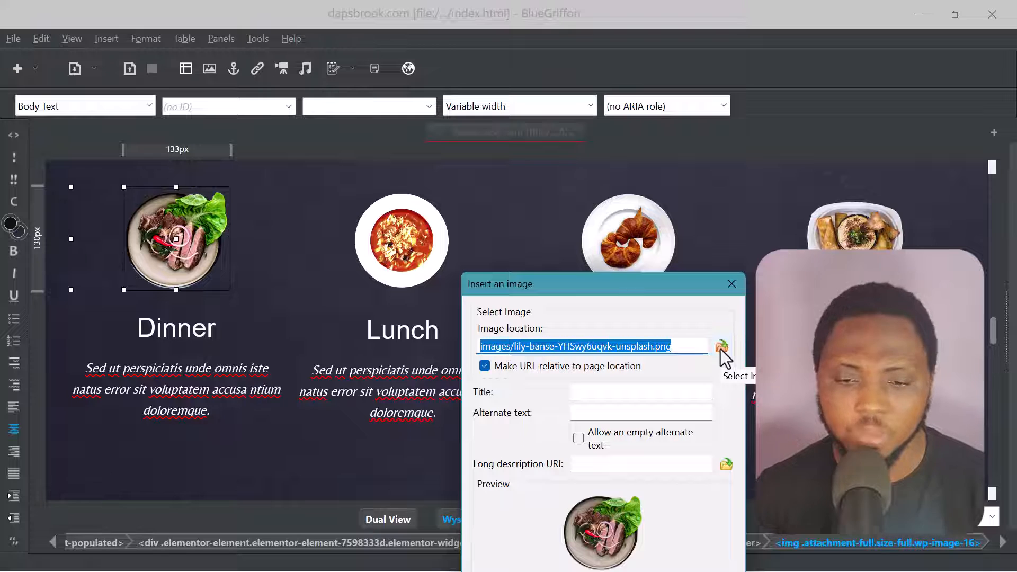
{"action": "left_click", "coordinate": [731, 285]}
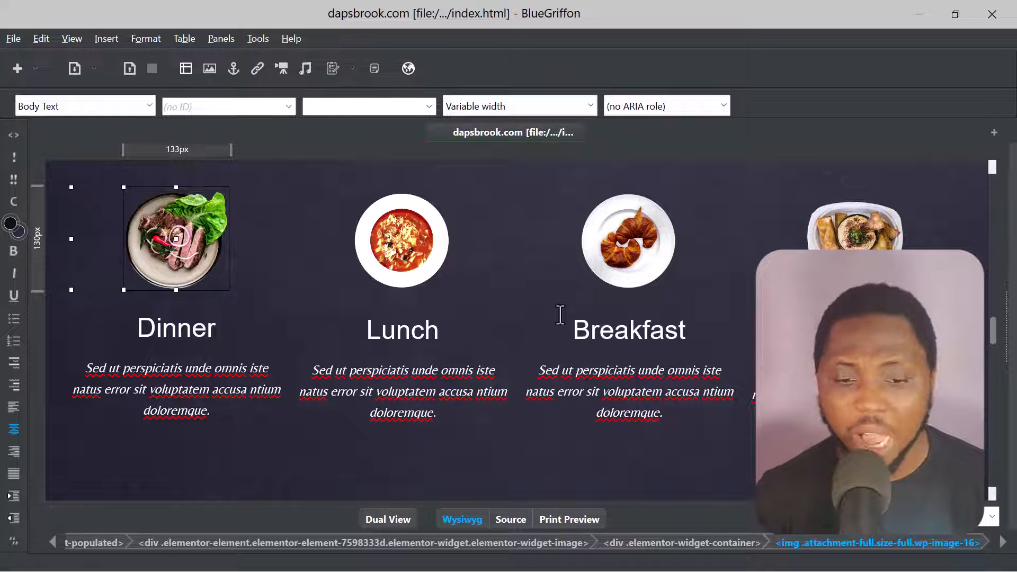
Examine the Dinner image's HTML code in Dual View, and return to the Wysiwyg view
{"action": "left_click", "coordinate": [380, 520]}
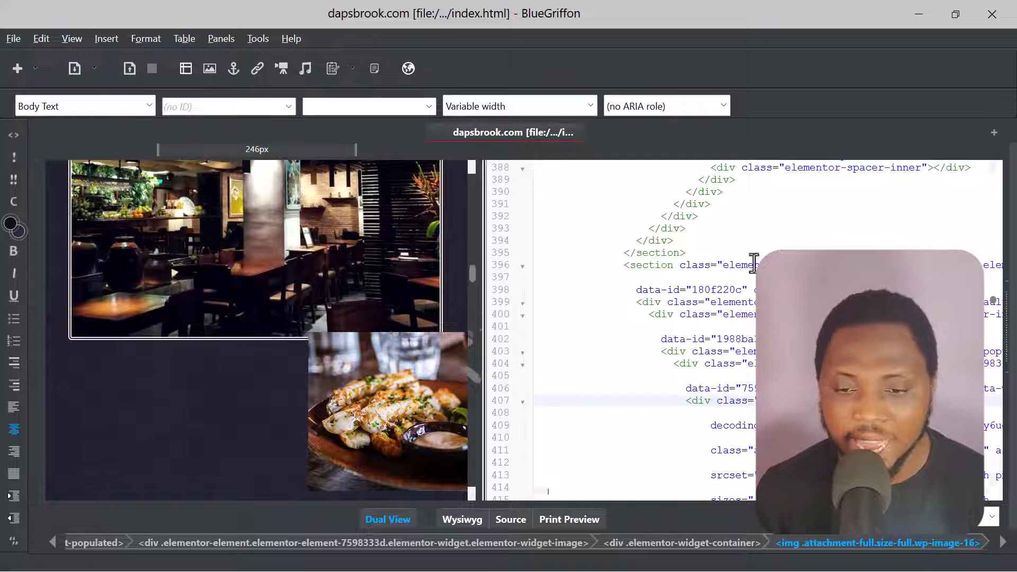
{"action": "scroll", "coordinate": [754, 262], "scroll_direction": "down", "scroll_amount": 8}
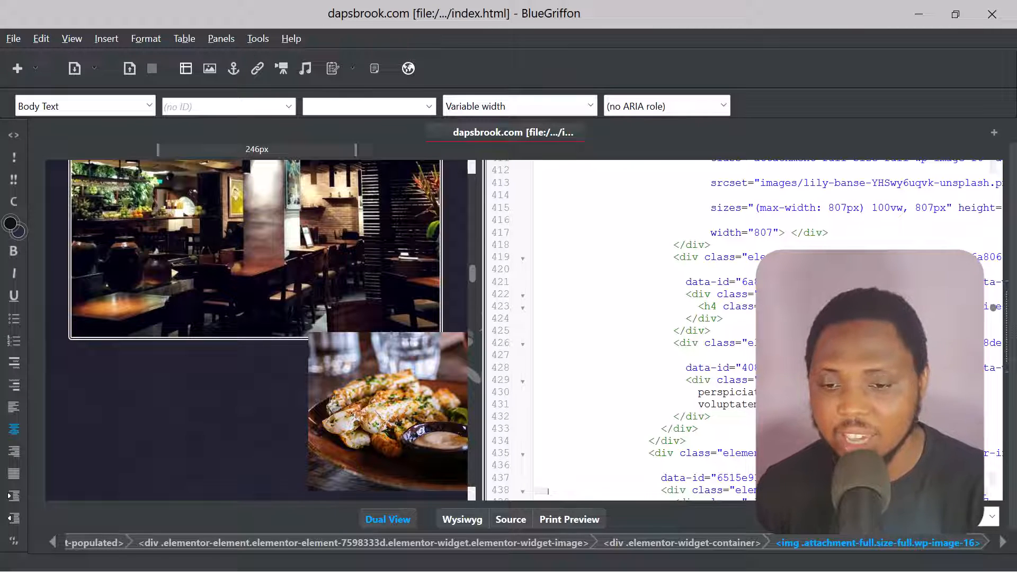
{"action": "left_click", "coordinate": [449, 519]}
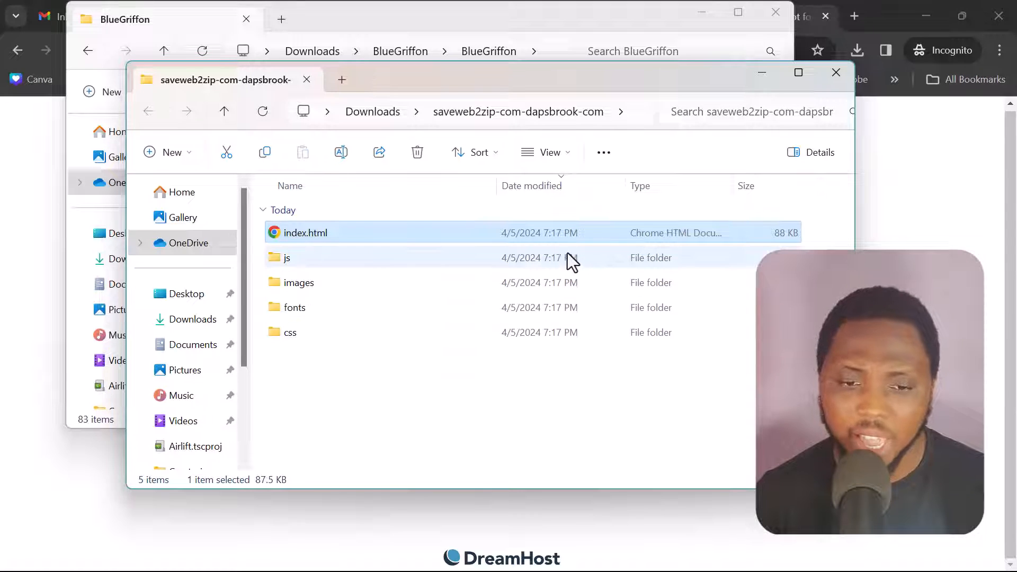
Switch to File Explorer, open the images folder of saveweb2zip-com-dapsbrook-com and look through its pictures
{"action": "double_click", "coordinate": [304, 285]}
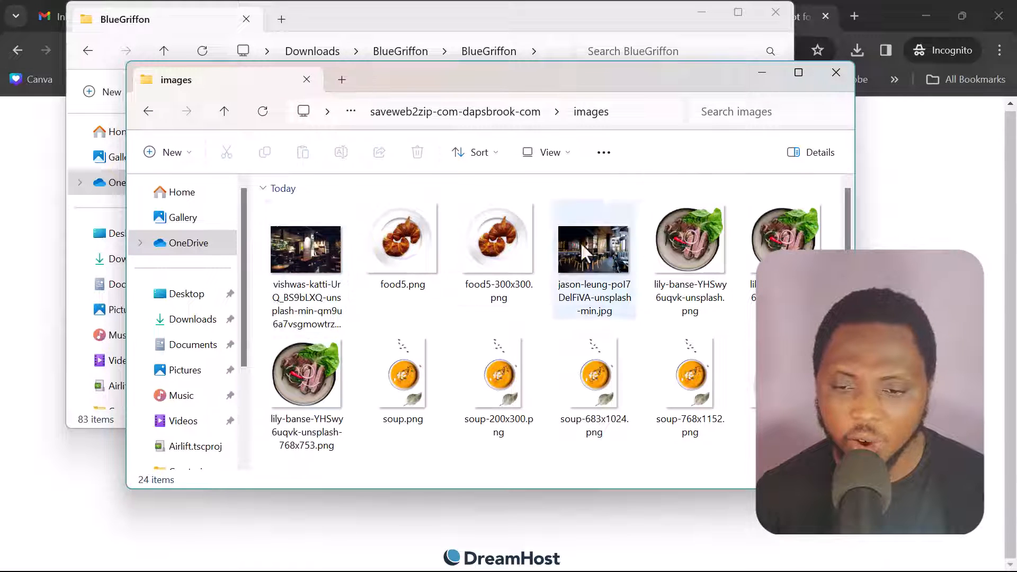
{"action": "scroll", "coordinate": [747, 281], "scroll_direction": "down", "scroll_amount": 3}
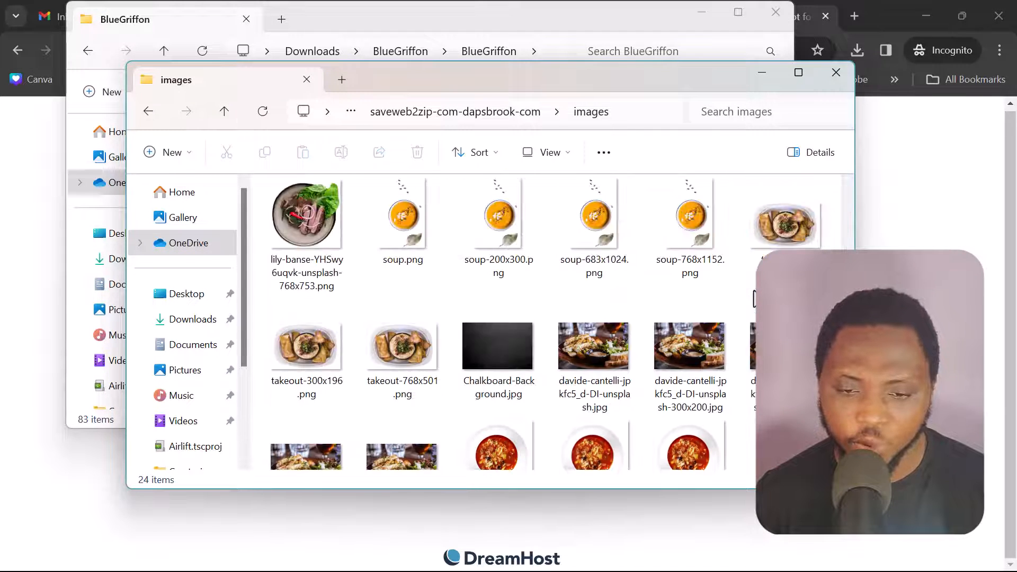
{"action": "mouse_move", "coordinate": [517, 356]}
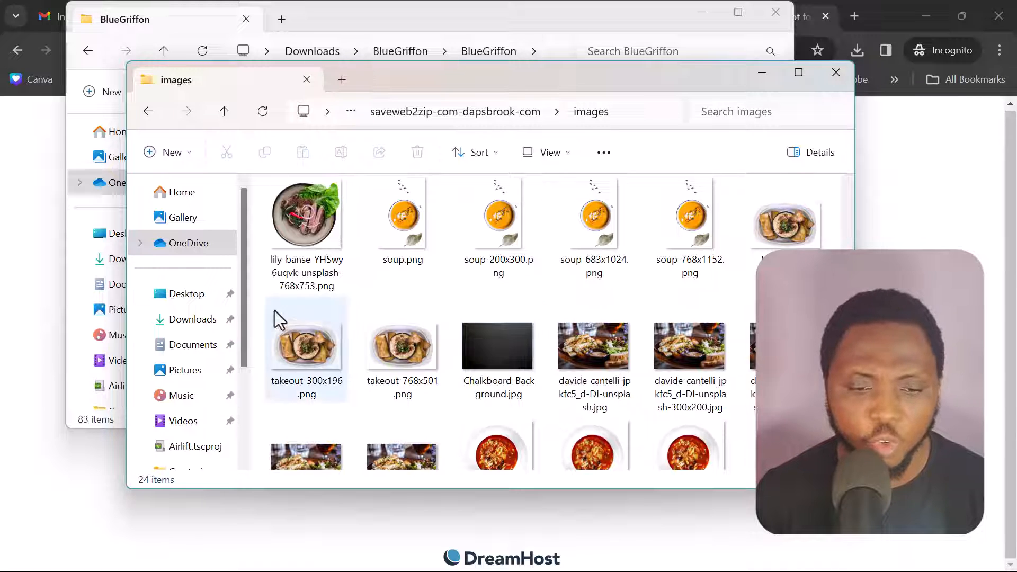
Copy the Pexels JPG picture numbered 396547 from Downloads into the site's images folder
{"action": "left_click", "coordinate": [176, 329]}
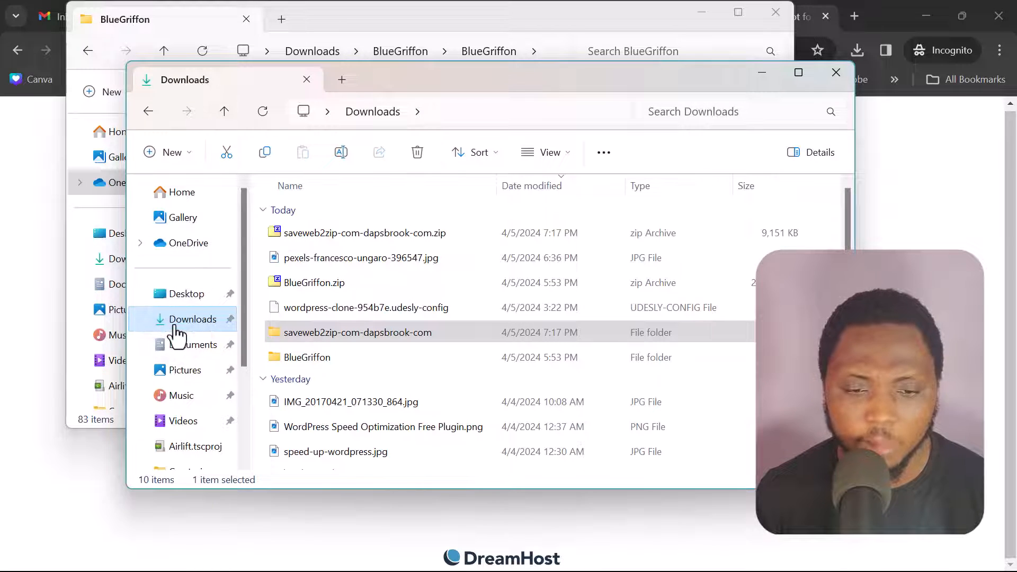
{"action": "left_click", "coordinate": [348, 260]}
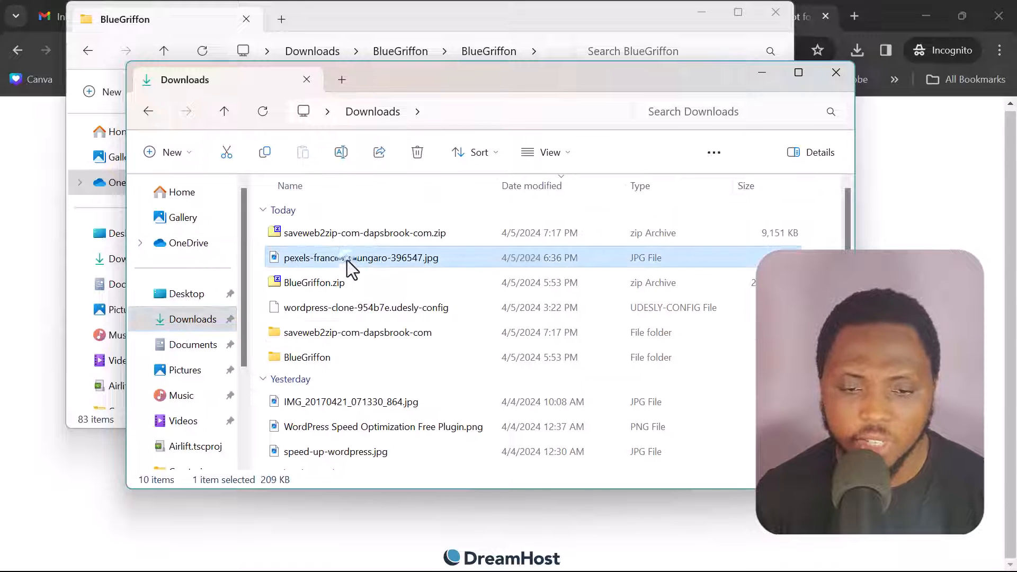
{"action": "right_click", "coordinate": [348, 260]}
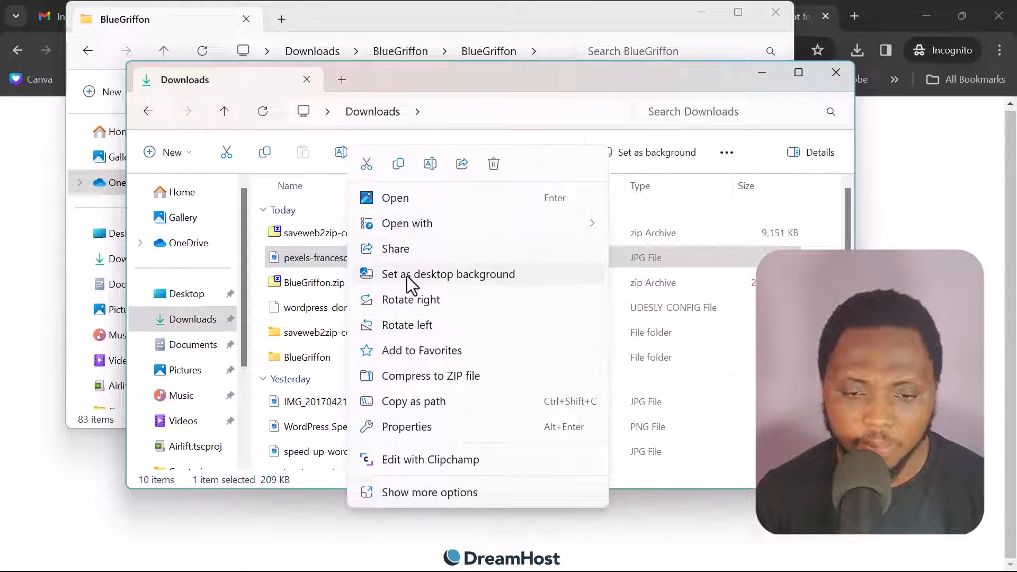
{"action": "left_click", "coordinate": [398, 166]}
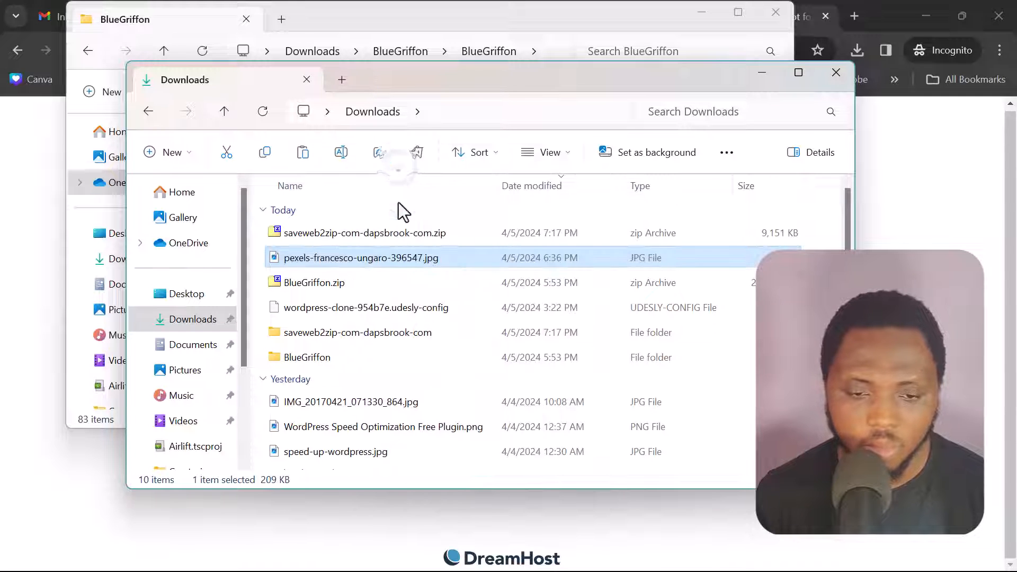
{"action": "left_click", "coordinate": [148, 112]}
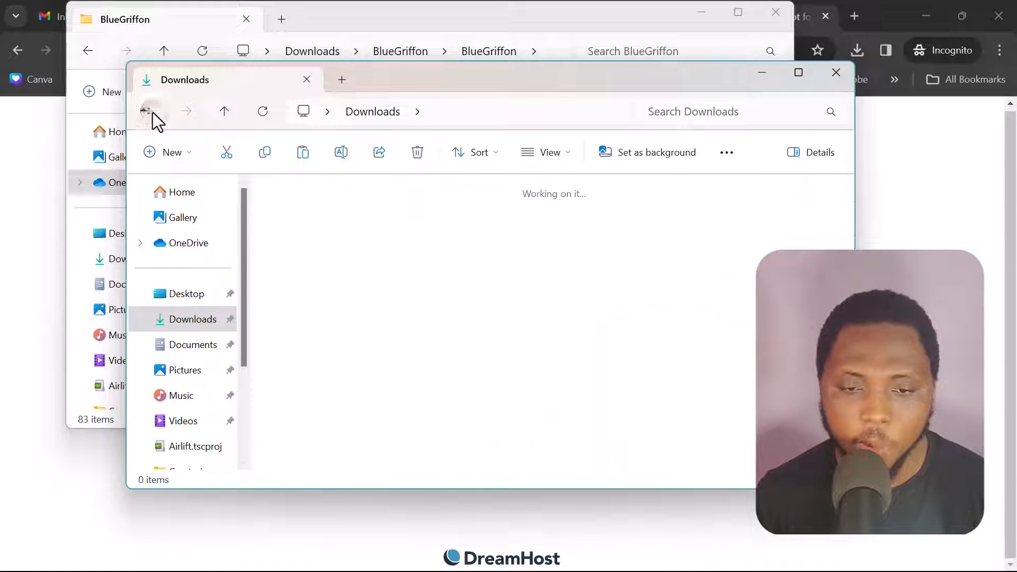
{"action": "scroll", "coordinate": [413, 302], "scroll_direction": "down", "scroll_amount": 3}
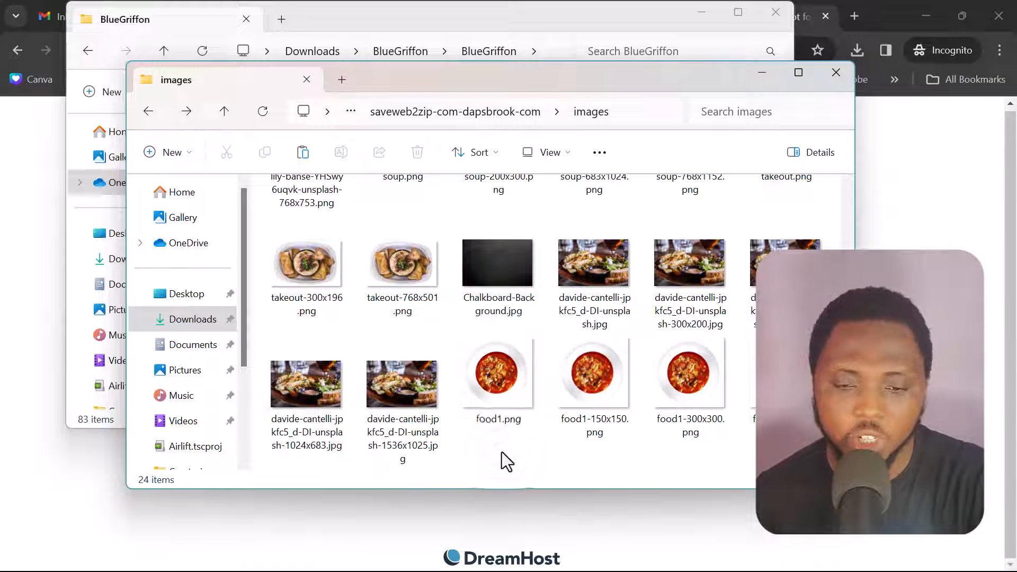
{"action": "key", "text": "ctrl+v"}
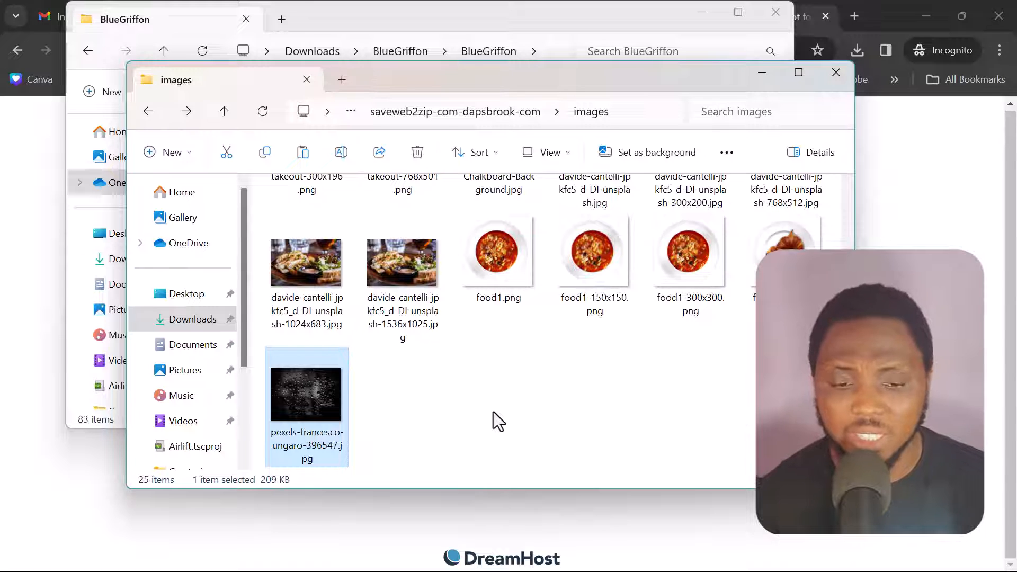
Copy the name of Chalkboard-Background.jpg in the images folder, and rename that file to old Chalkboard-Background.jpg
{"action": "scroll", "coordinate": [503, 365], "scroll_direction": "up", "scroll_amount": 2}
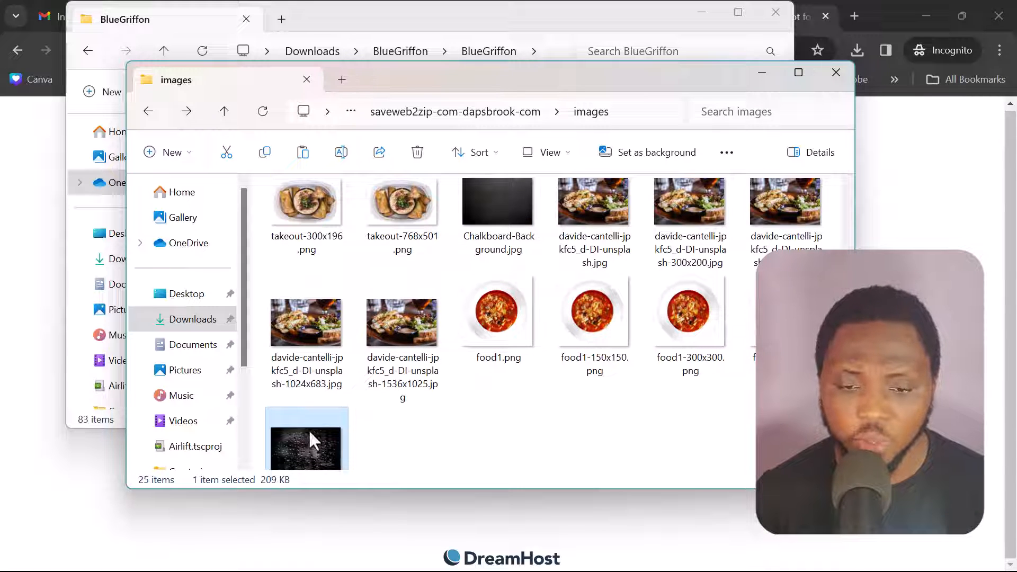
{"action": "mouse_move", "coordinate": [494, 197]}
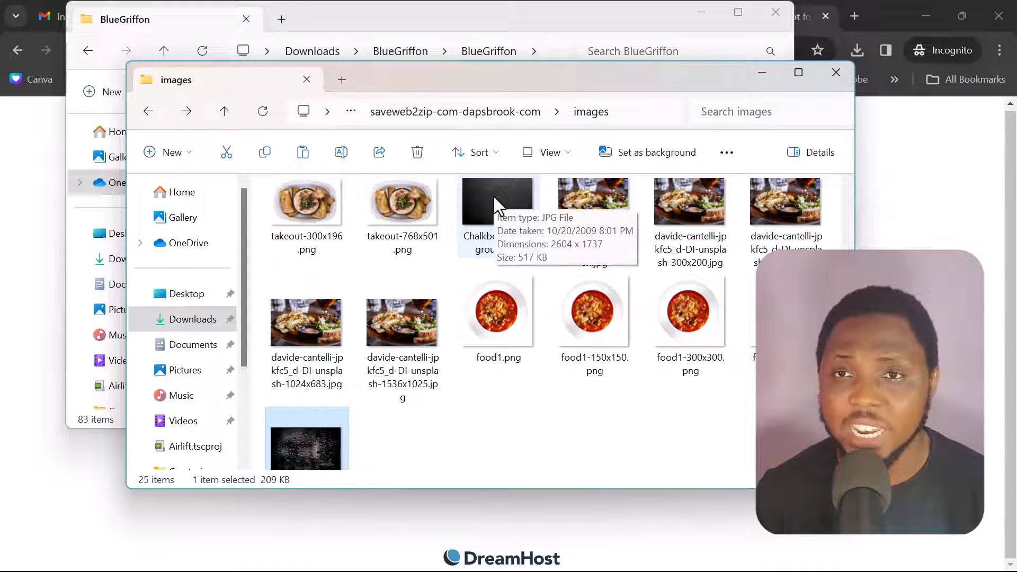
{"action": "left_click", "coordinate": [473, 246]}
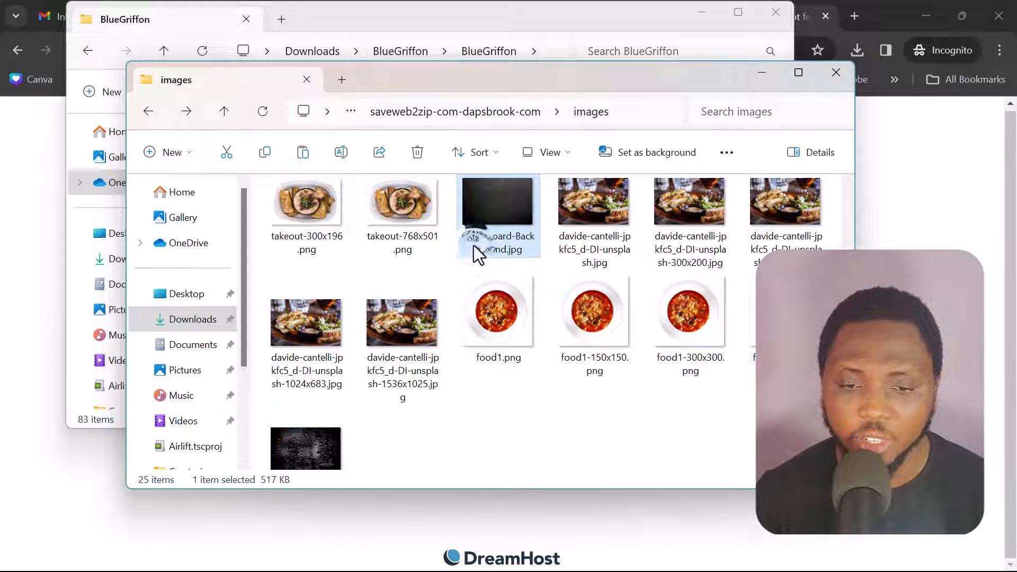
{"action": "right_click", "coordinate": [474, 246]}
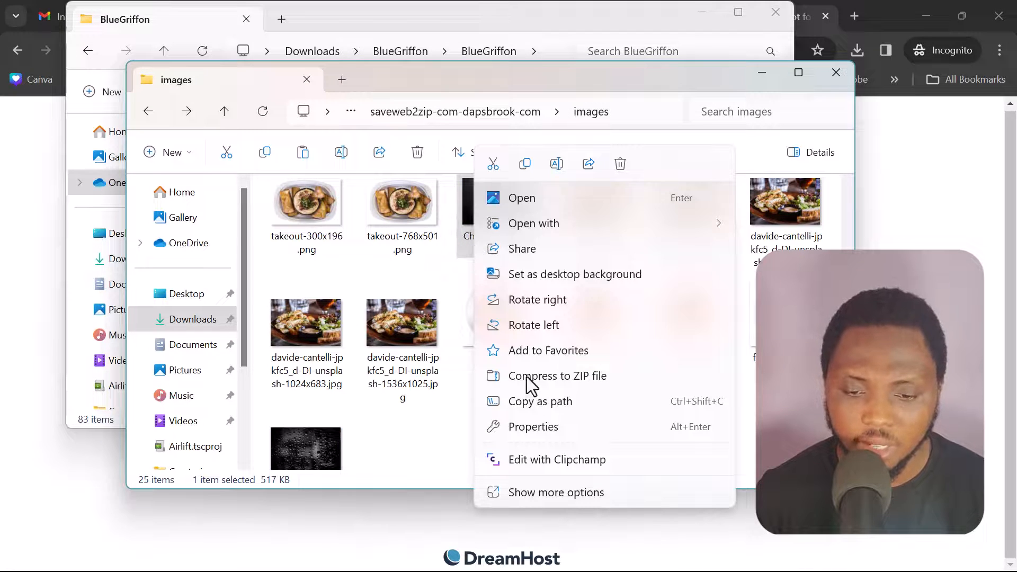
{"action": "left_click", "coordinate": [537, 496]}
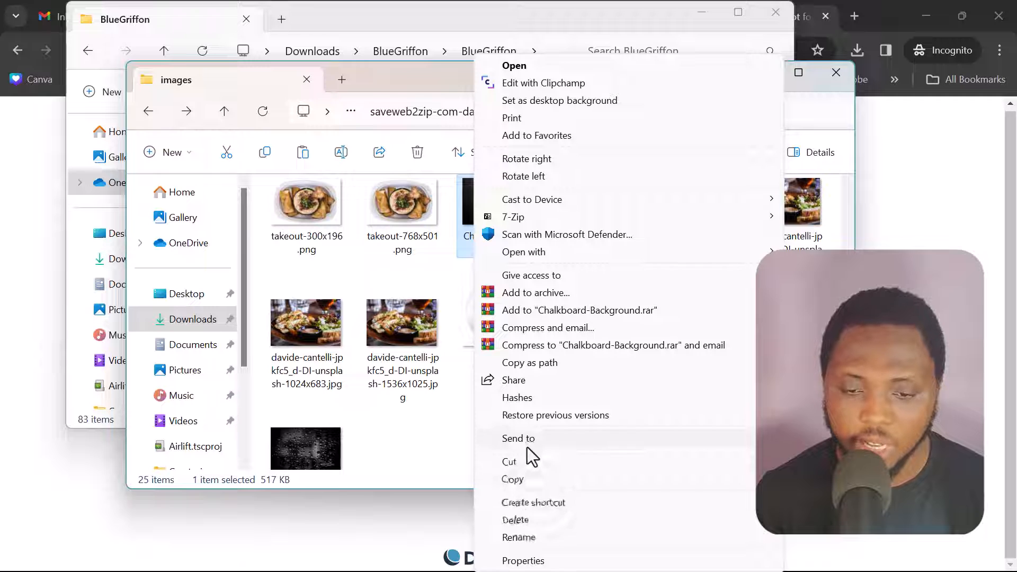
{"action": "left_click", "coordinate": [519, 539]}
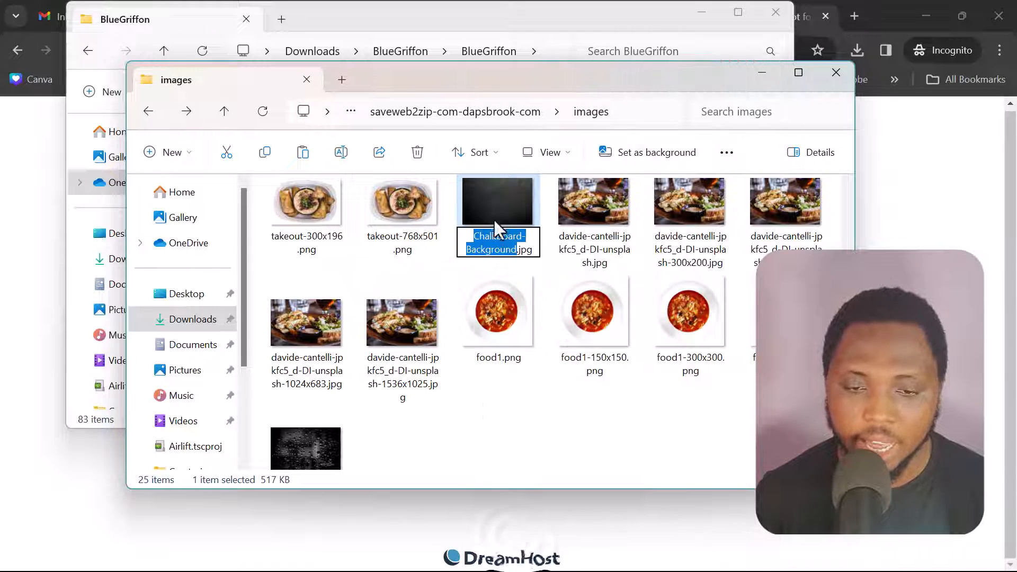
{"action": "right_click", "coordinate": [498, 248]}
{"action": "left_click", "coordinate": [533, 289]}
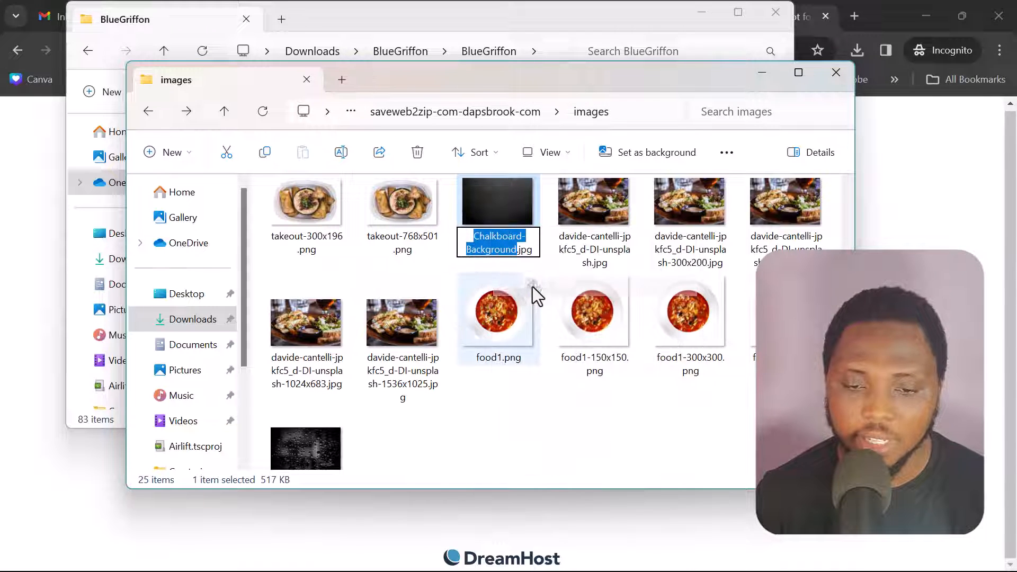
{"action": "left_click", "coordinate": [469, 236]}
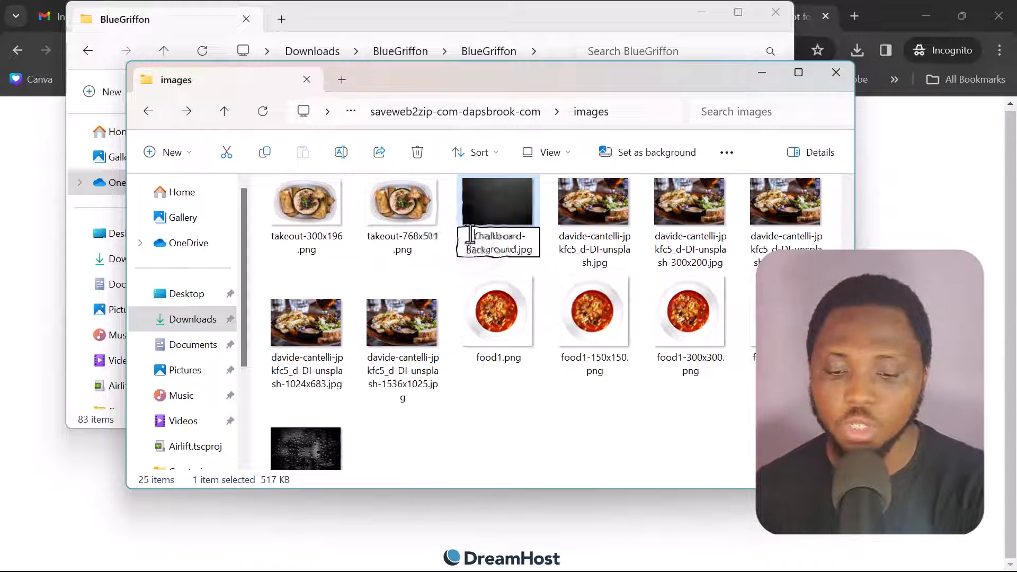
{"action": "type", "text": "old"}
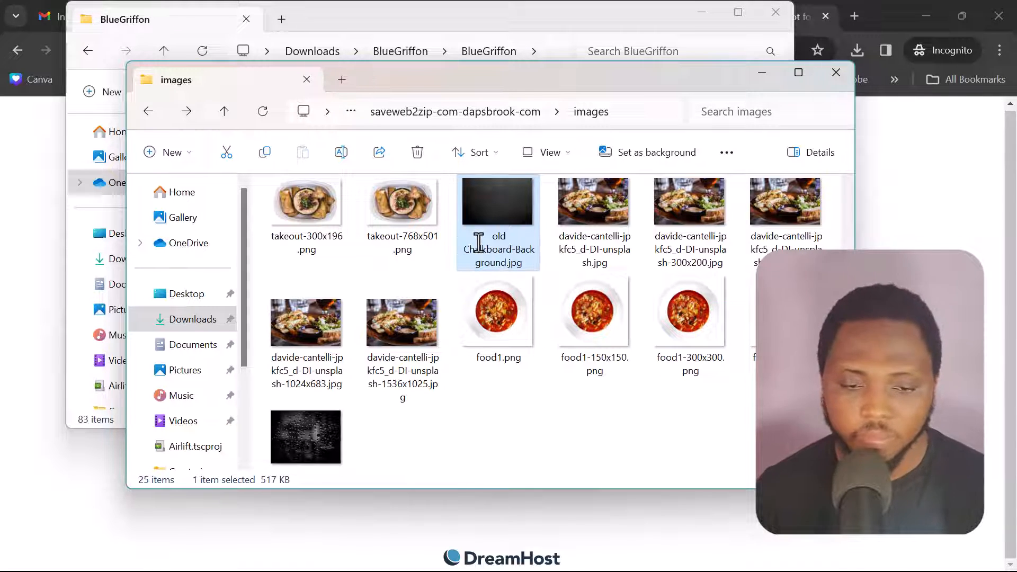
Rename the pasted Pexels picture to Chalkboard-Background.jpg using the copied file name
{"action": "scroll", "coordinate": [347, 410], "scroll_direction": "down", "scroll_amount": 1}
{"action": "left_click", "coordinate": [312, 436]}
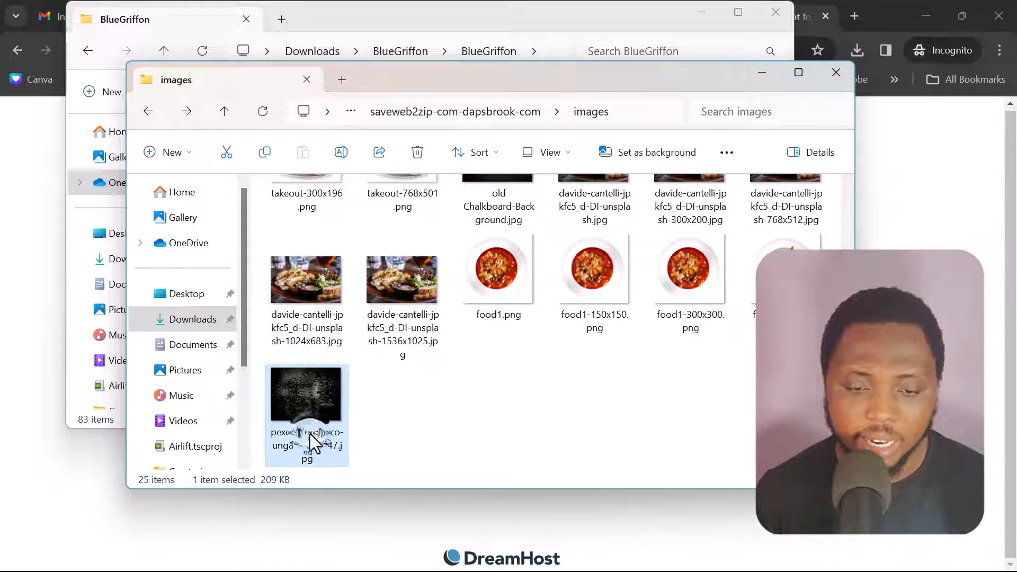
{"action": "right_click", "coordinate": [310, 430]}
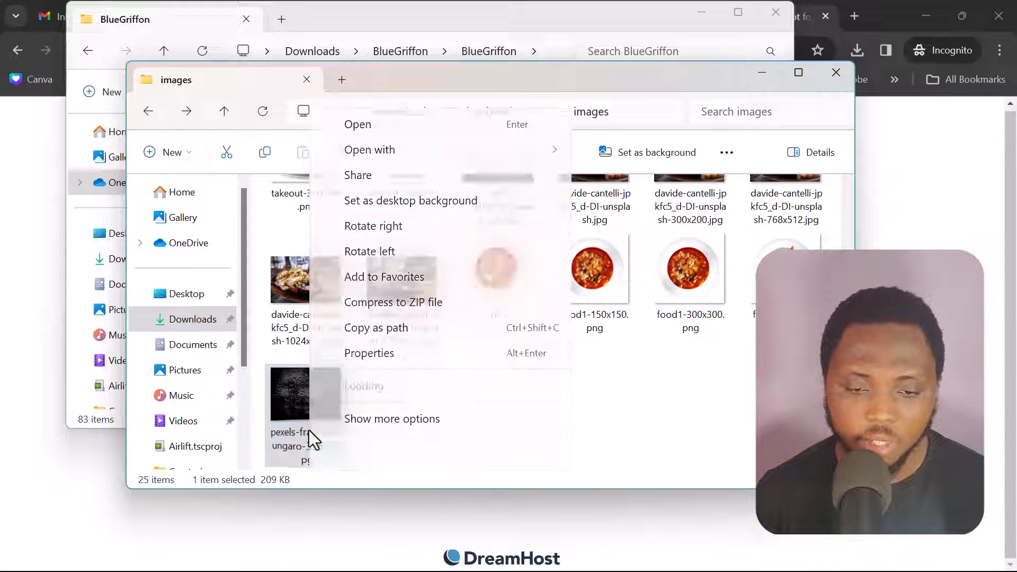
{"action": "left_click", "coordinate": [369, 419]}
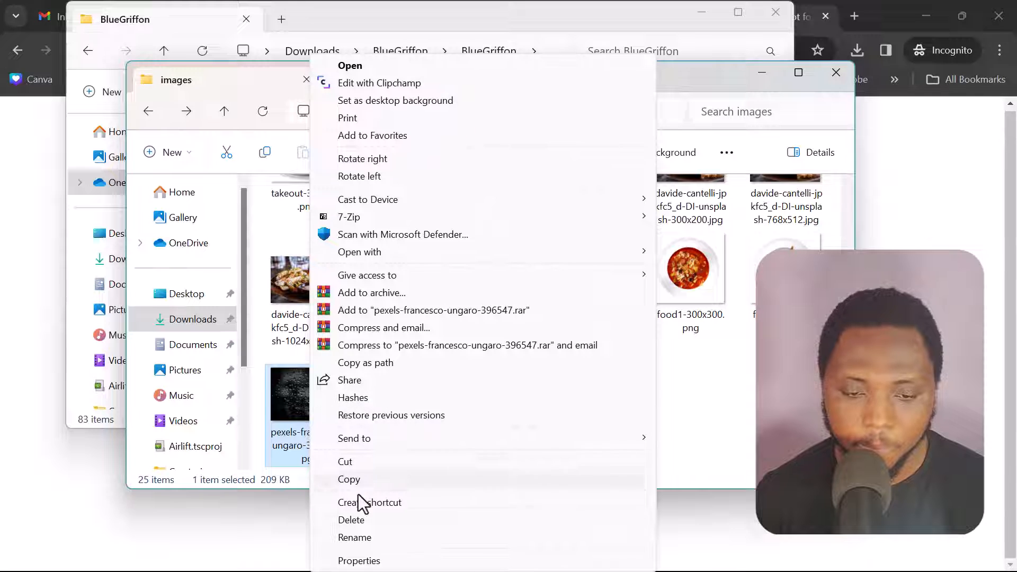
{"action": "left_click", "coordinate": [359, 537]}
{"action": "key", "text": "ctrl+v"}
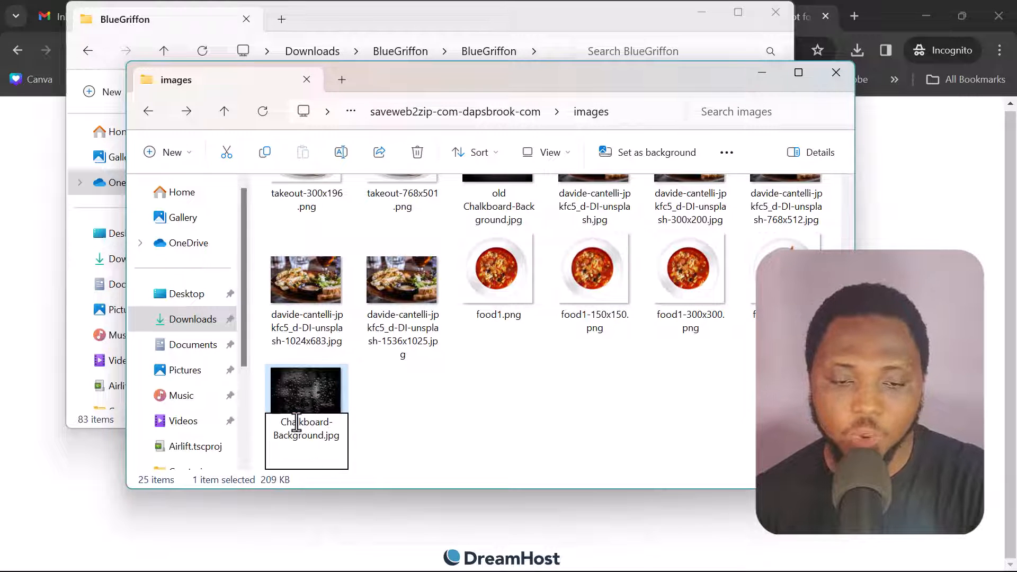
{"action": "key", "text": "Return"}
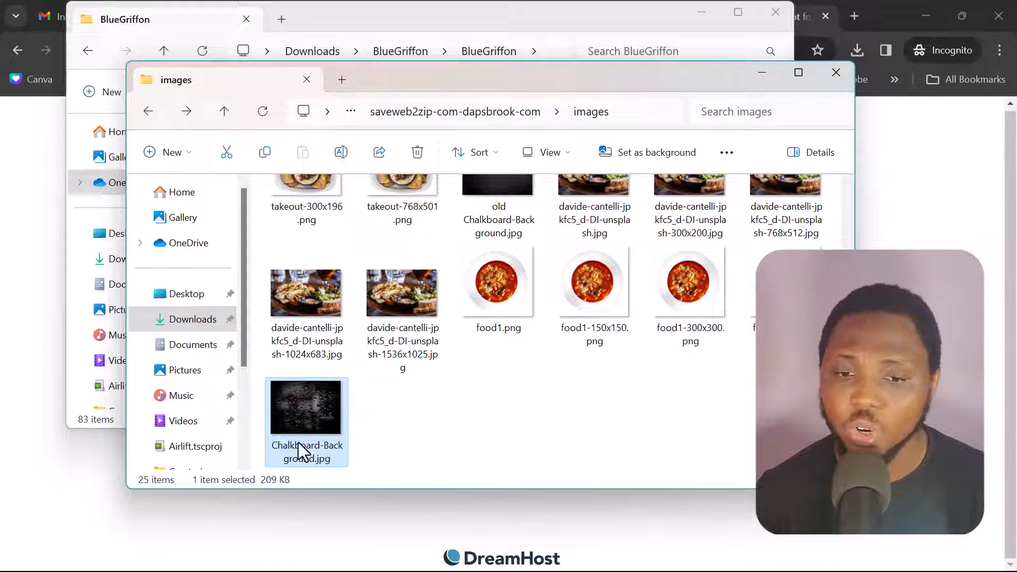
Switch to Chrome, reload the local index.html page and check its background down to the Our Food Menu section
{"action": "scroll", "coordinate": [298, 443], "scroll_direction": "up", "scroll_amount": 3}
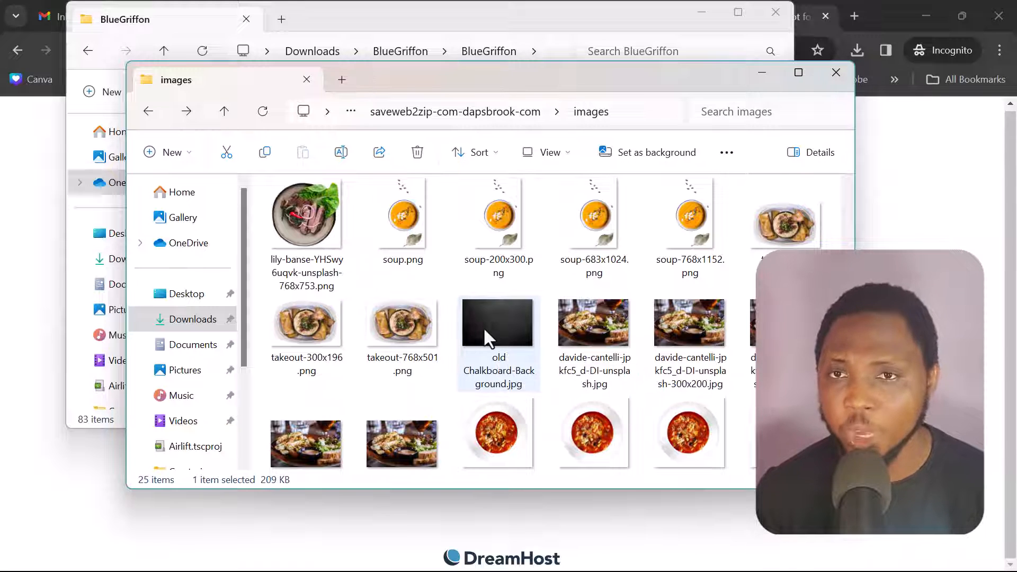
{"action": "scroll", "coordinate": [485, 329], "scroll_direction": "up", "scroll_amount": 3}
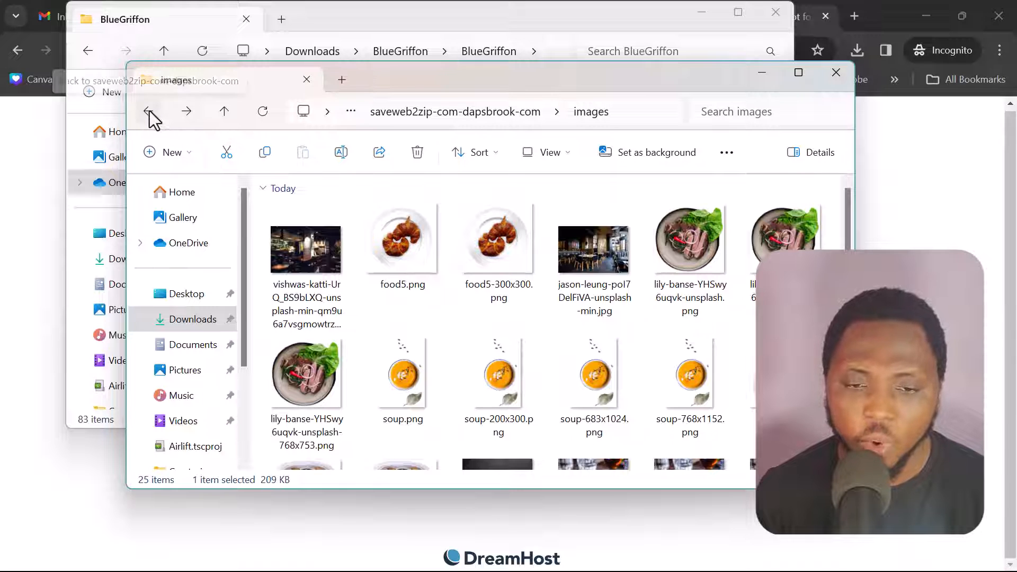
{"action": "left_click", "coordinate": [882, 10]}
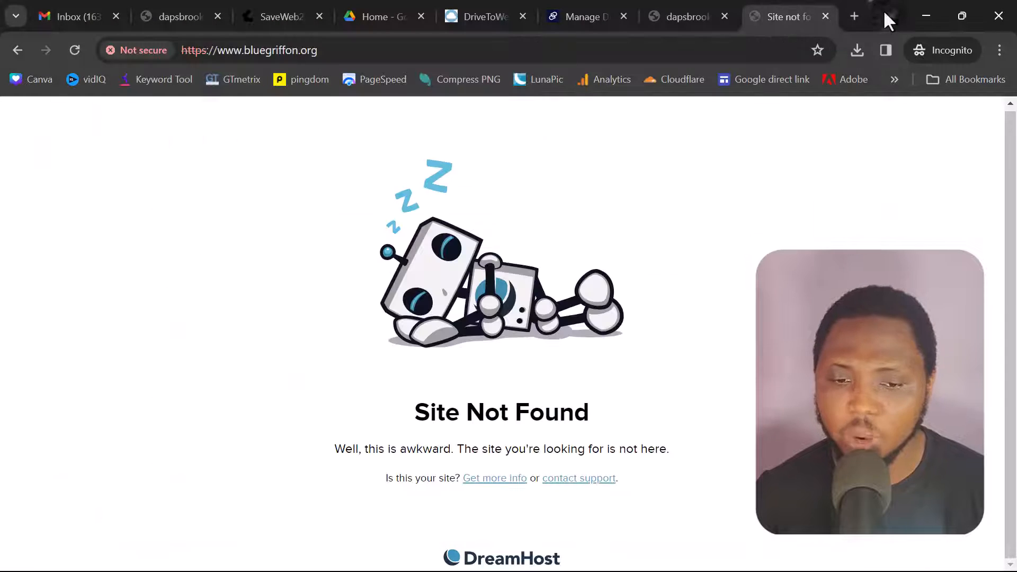
{"action": "left_click", "coordinate": [673, 14]}
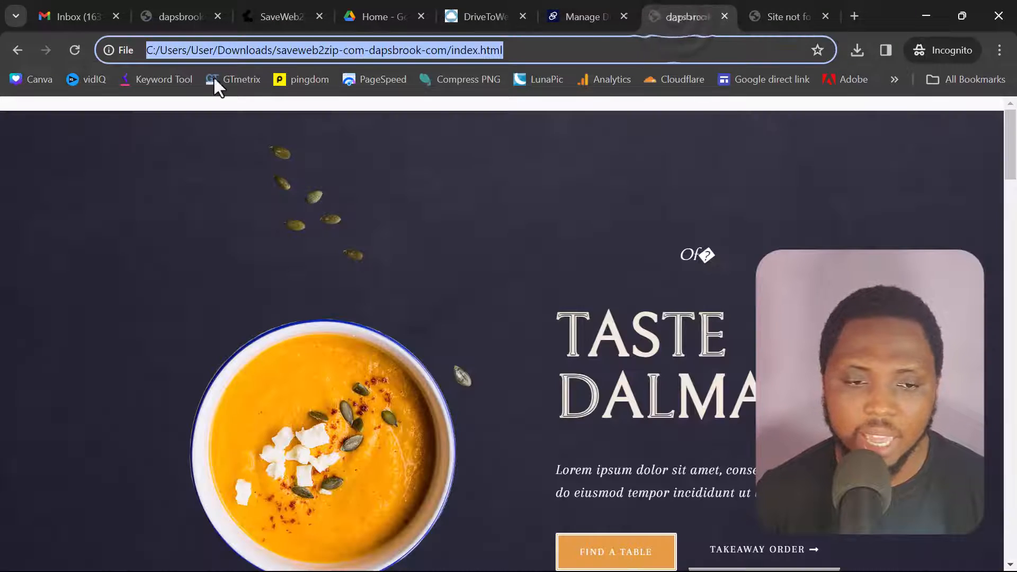
{"action": "left_click", "coordinate": [74, 49]}
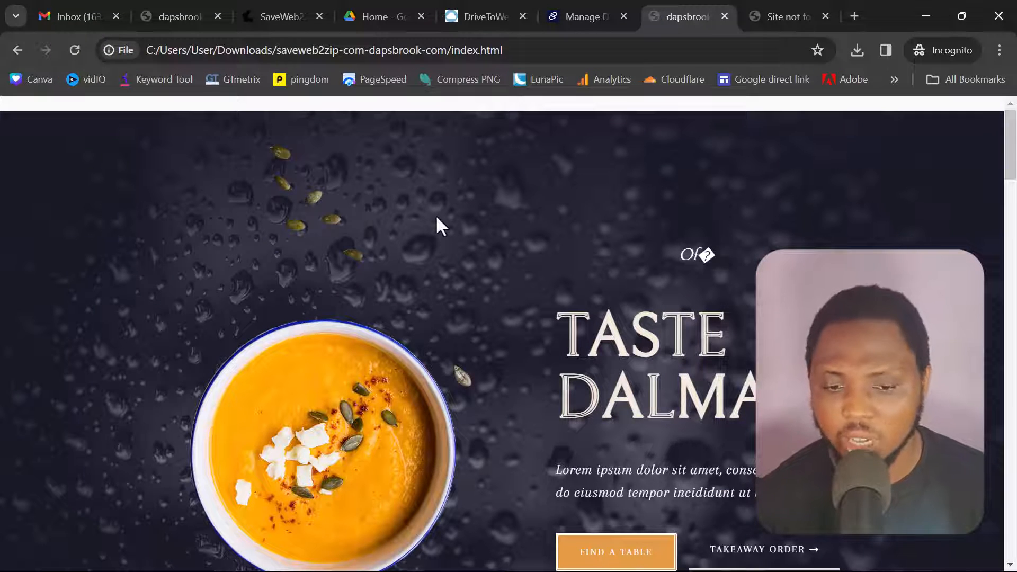
{"action": "scroll", "coordinate": [437, 222], "scroll_direction": "down", "scroll_amount": 15}
{"action": "scroll", "coordinate": [440, 230], "scroll_direction": "down", "scroll_amount": 4}
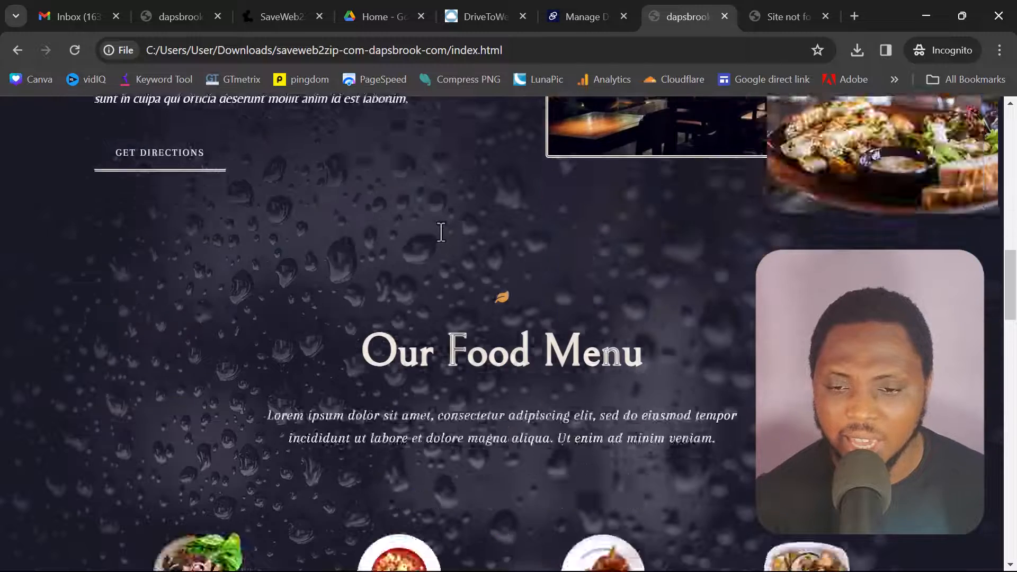
{"action": "scroll", "coordinate": [440, 230], "scroll_direction": "up", "scroll_amount": 15}
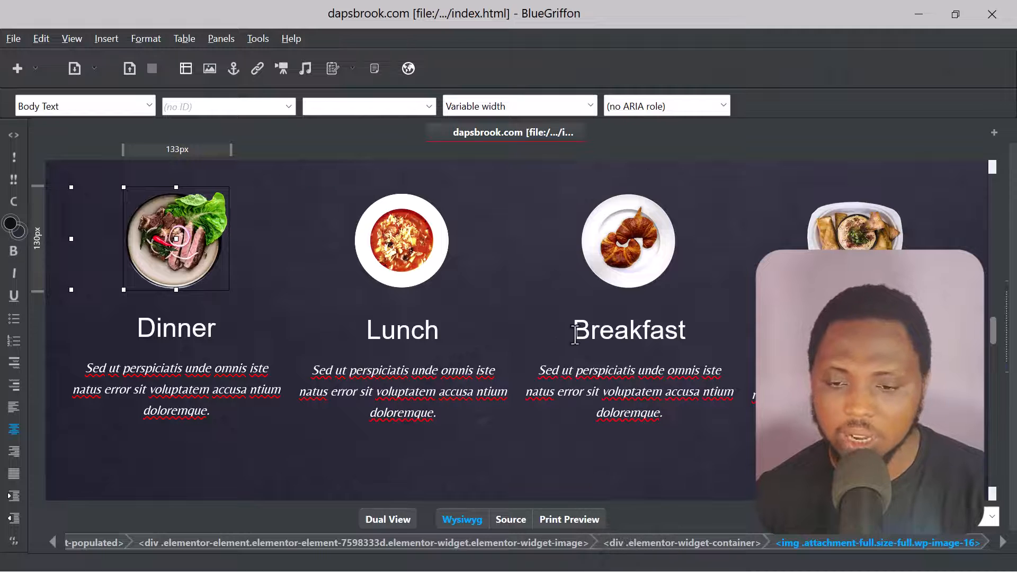
Save the edited index.html page in BlueGriffon and reload the local copy in Chrome
{"action": "scroll", "coordinate": [575, 332], "scroll_direction": "up", "scroll_amount": 10}
{"action": "scroll", "coordinate": [574, 334], "scroll_direction": "up", "scroll_amount": 6}
{"action": "scroll", "coordinate": [575, 334], "scroll_direction": "down", "scroll_amount": 3}
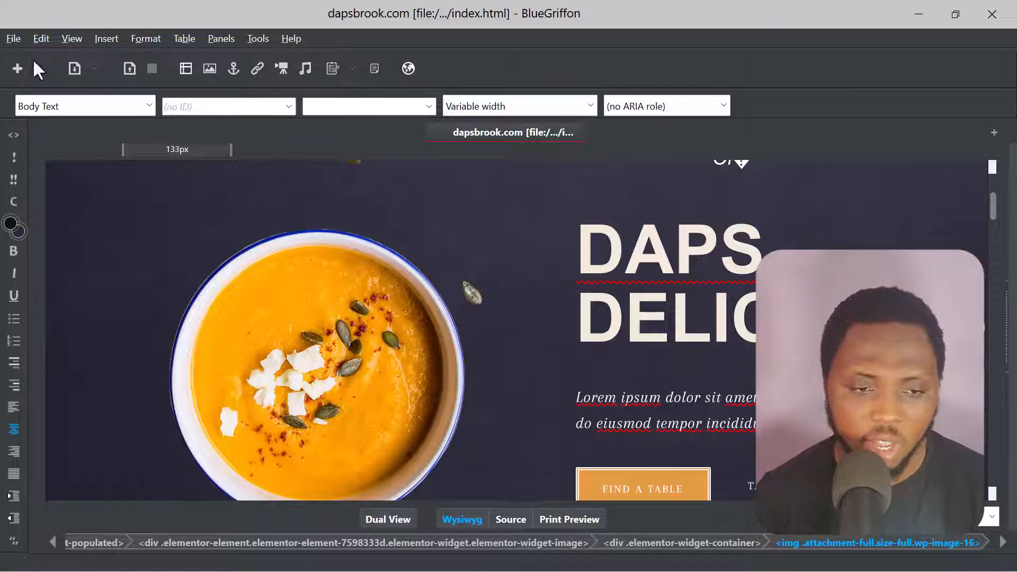
{"action": "left_click", "coordinate": [11, 37]}
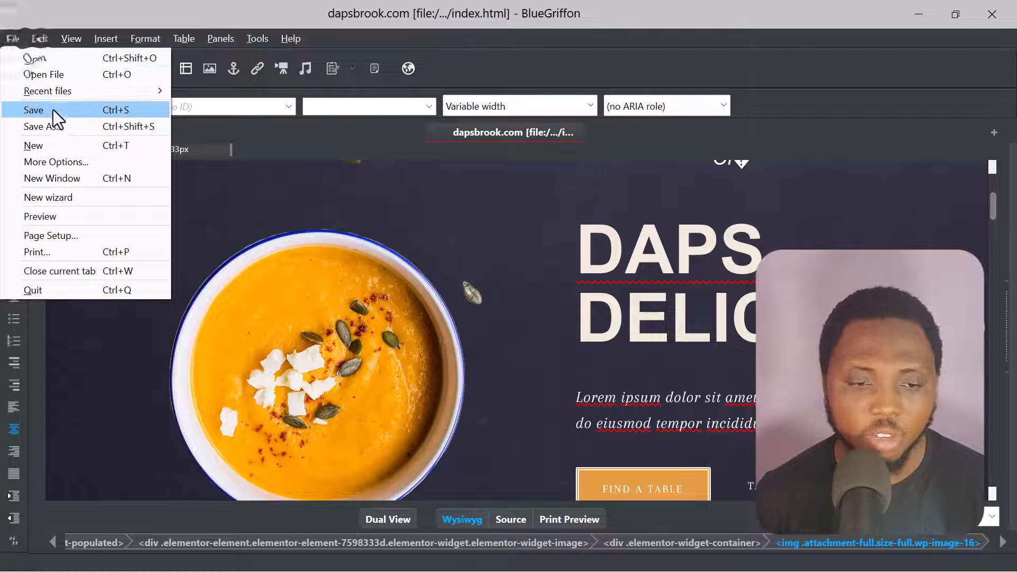
{"action": "left_click", "coordinate": [50, 108]}
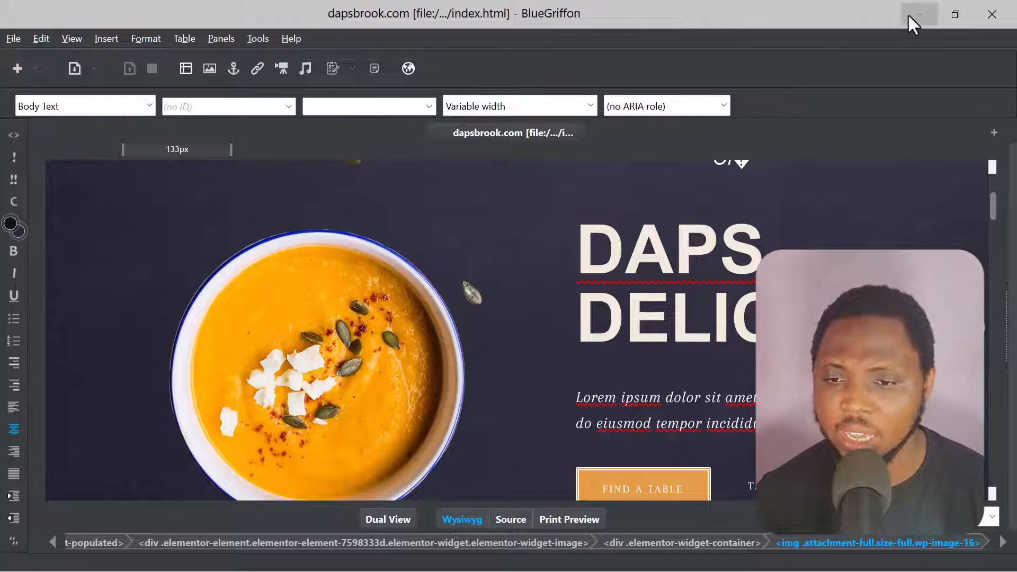
{"action": "left_click", "coordinate": [980, 11]}
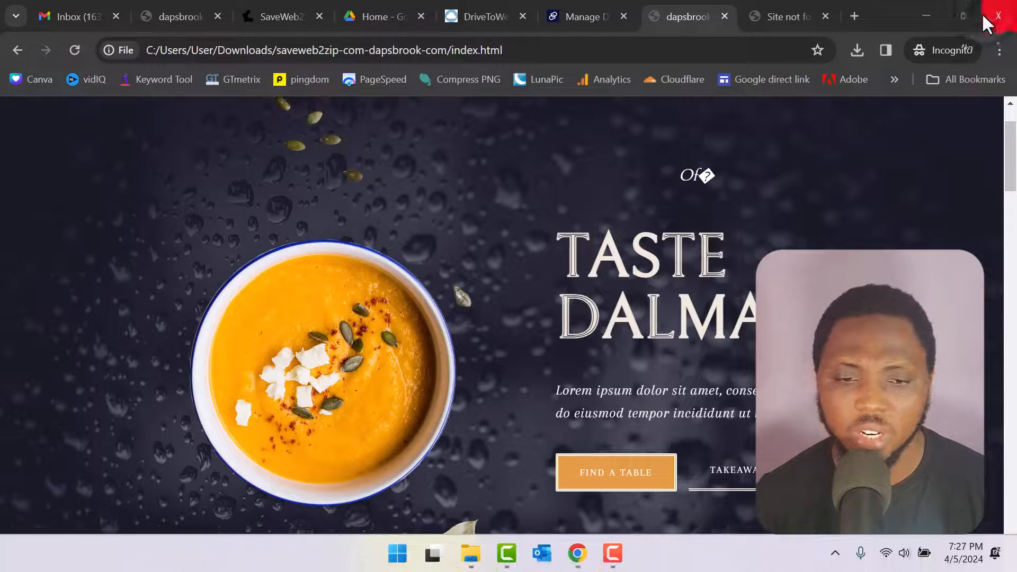
{"action": "left_click", "coordinate": [73, 51]}
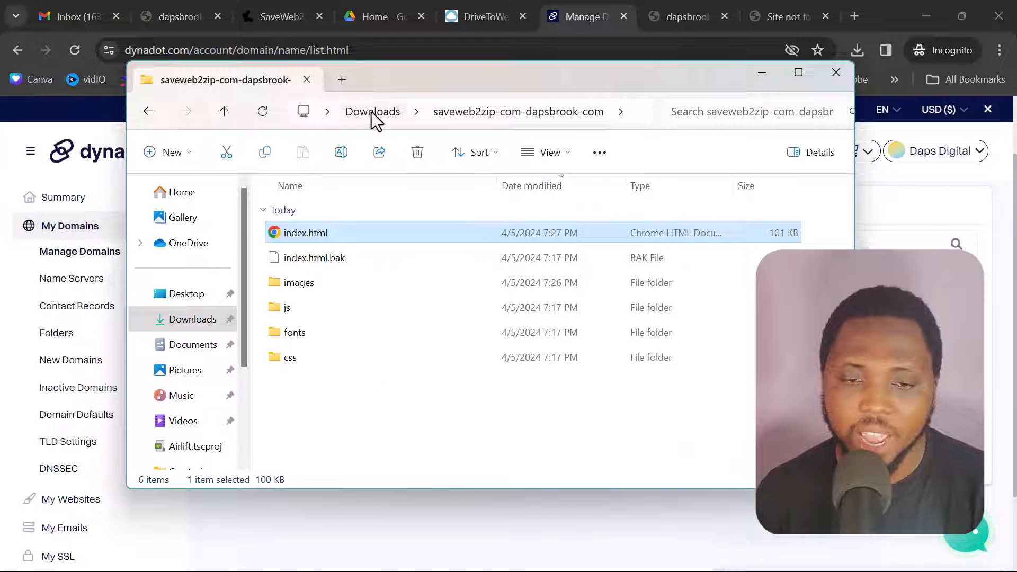
{"action": "left_click", "coordinate": [374, 113]}
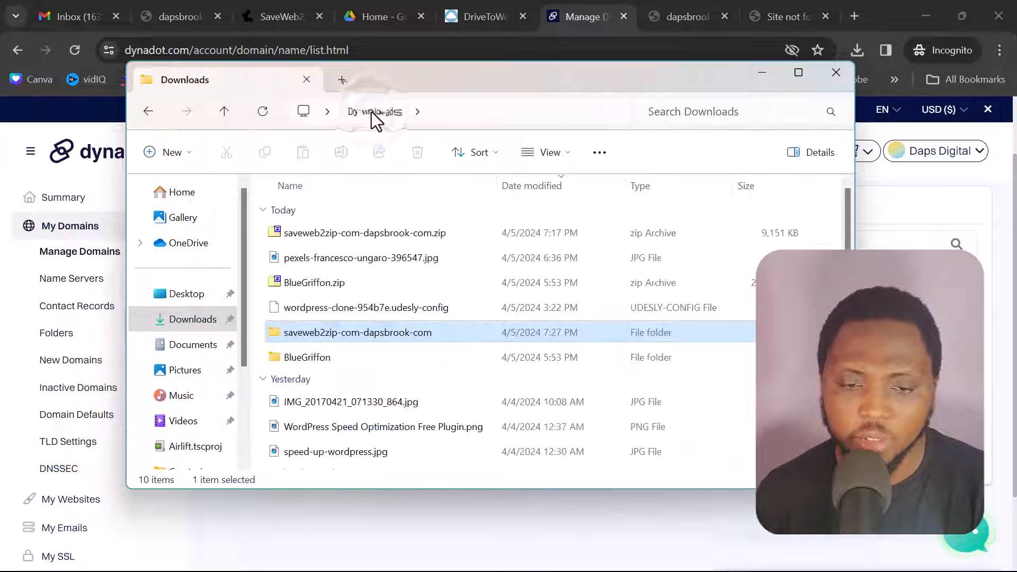
{"action": "right_click", "coordinate": [355, 333]}
{"action": "left_click", "coordinate": [438, 351]}
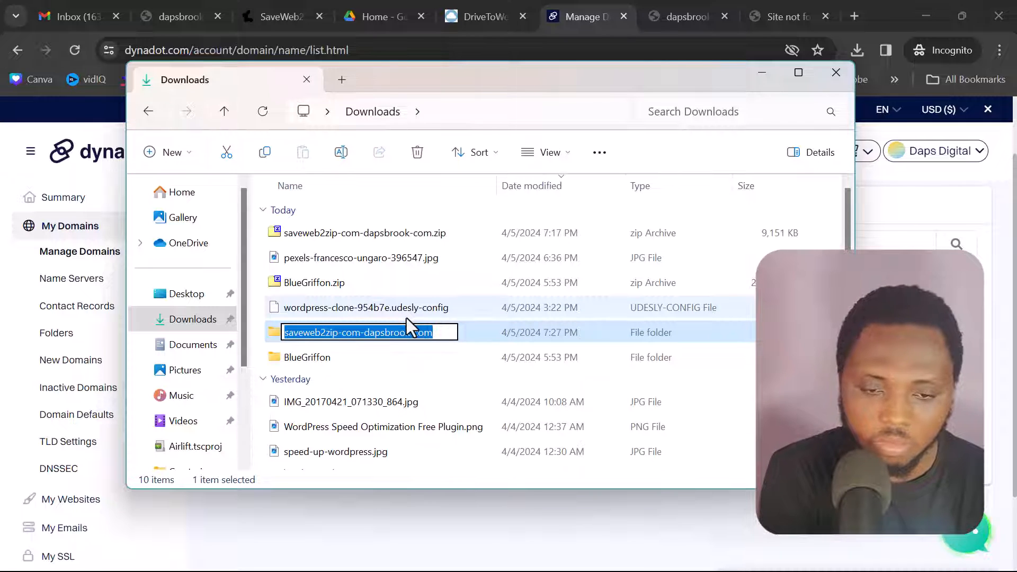
{"action": "key", "text": "ctrl+v"}
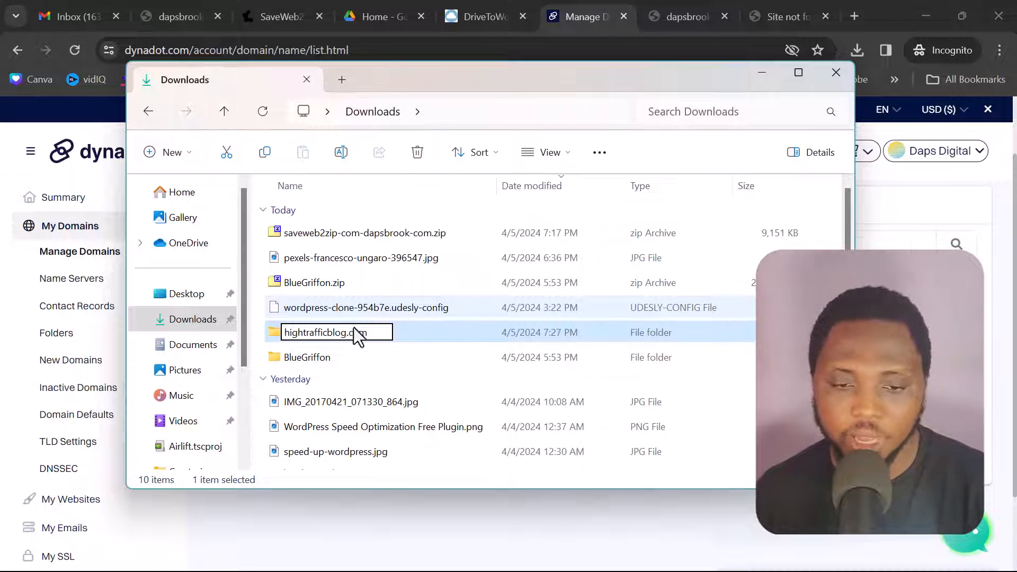
{"action": "key", "text": "Home"}
{"action": "type", "text": "www."}
{"action": "key", "text": "Return"}
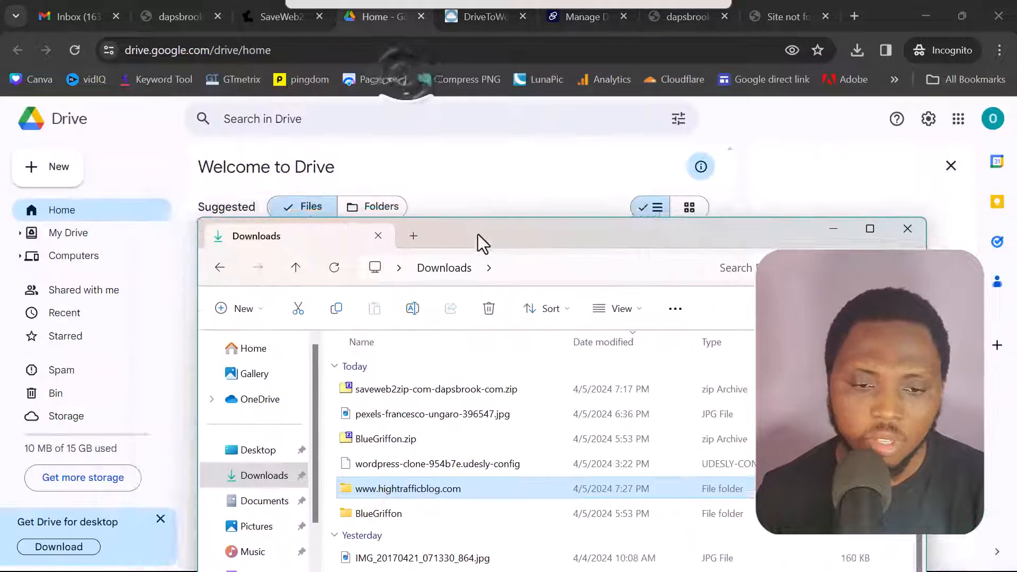
{"action": "left_click_drag", "start_coordinate": [478, 235], "coordinate": [819, 157]}
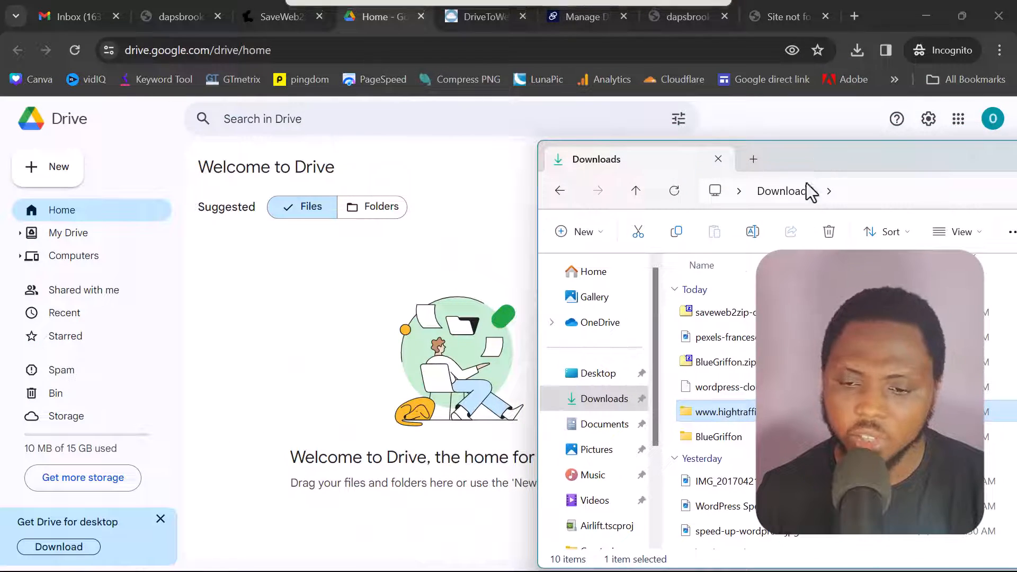
{"action": "left_click_drag", "start_coordinate": [745, 412], "coordinate": [375, 403]}
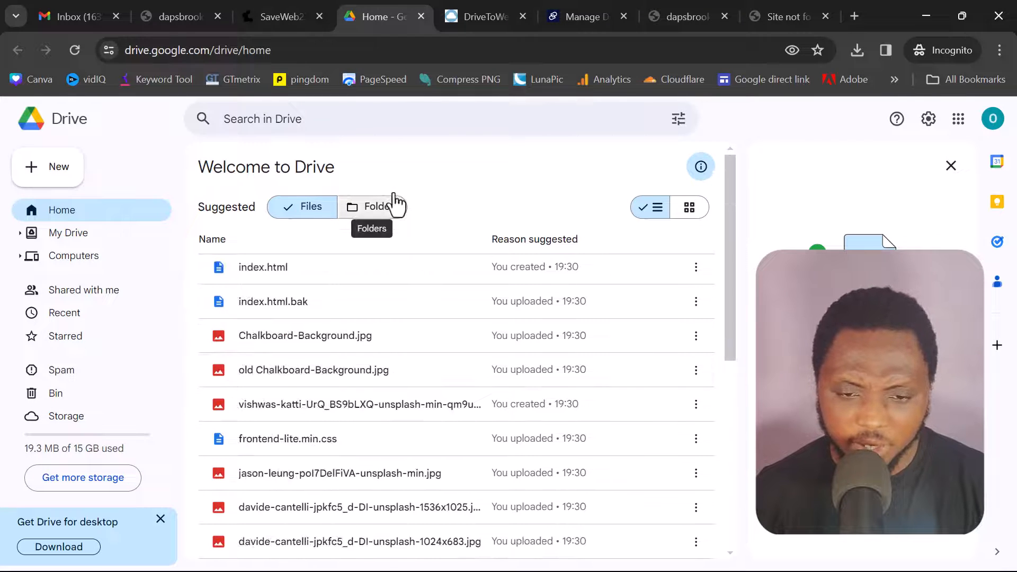
{"action": "left_click", "coordinate": [380, 218]}
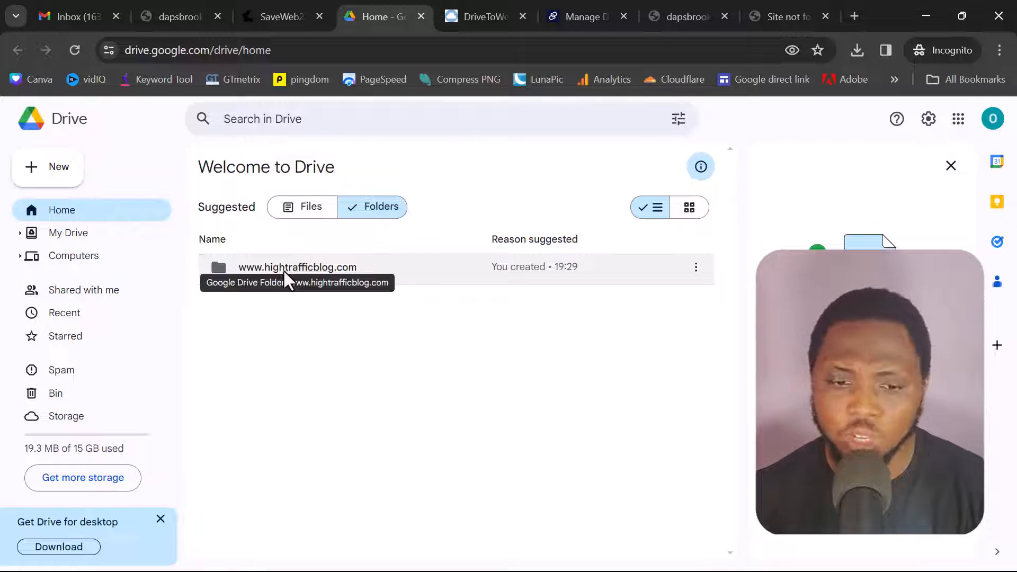
{"action": "right_click", "coordinate": [295, 273]}
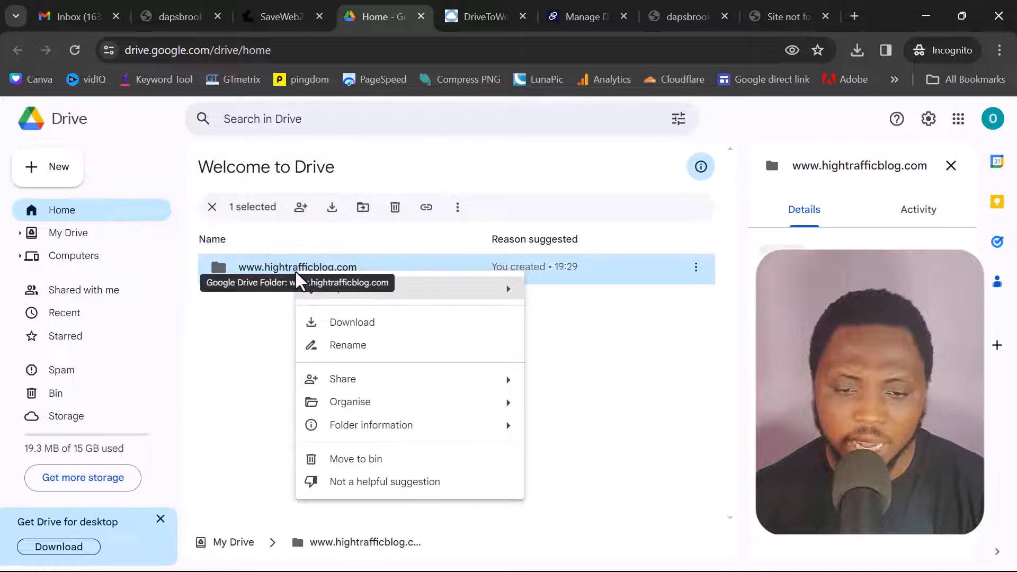
{"action": "mouse_move", "coordinate": [365, 383]}
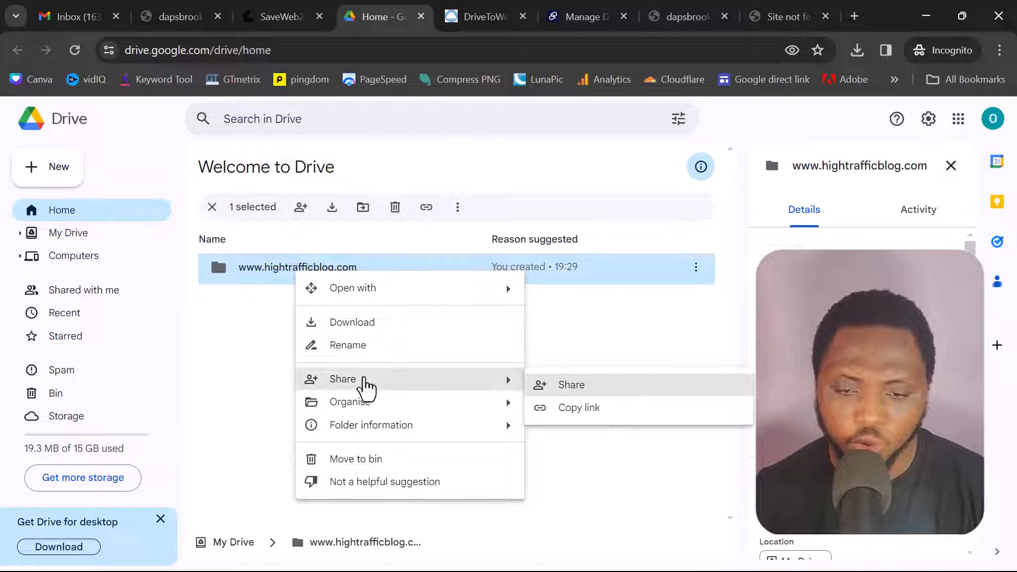
{"action": "left_click", "coordinate": [568, 391]}
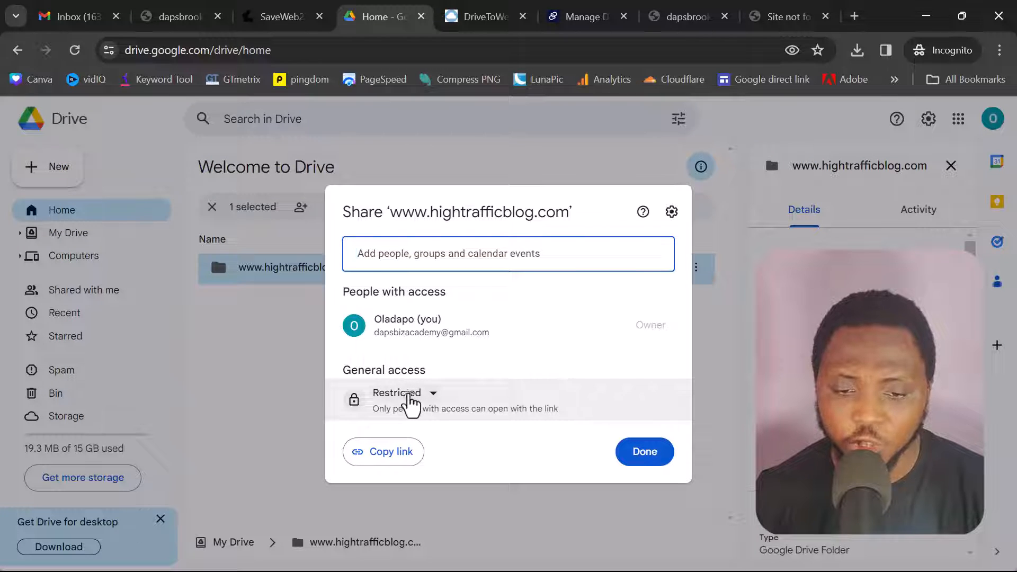
{"action": "left_click", "coordinate": [410, 402]}
{"action": "left_click", "coordinate": [436, 465]}
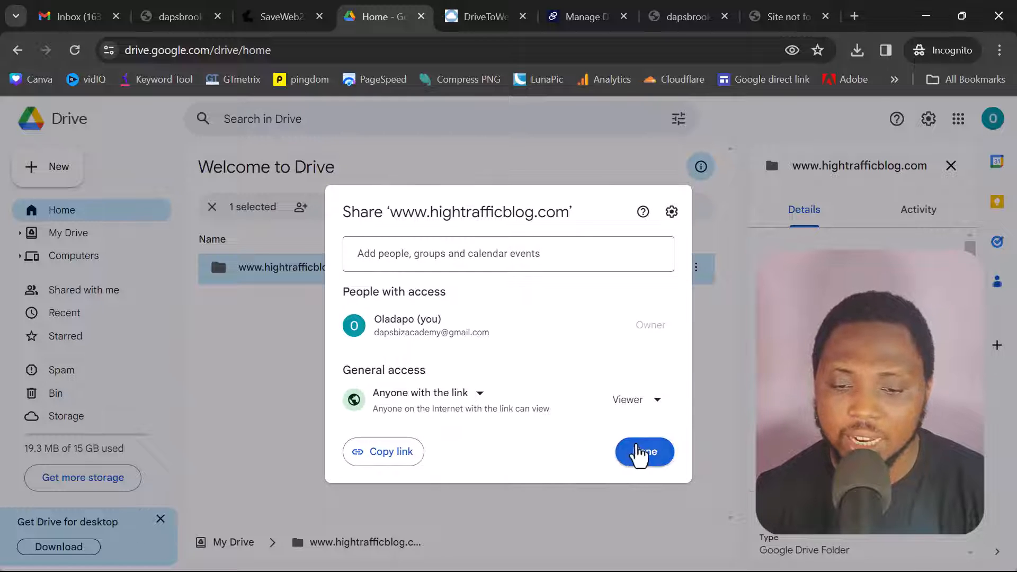
{"action": "left_click", "coordinate": [642, 455]}
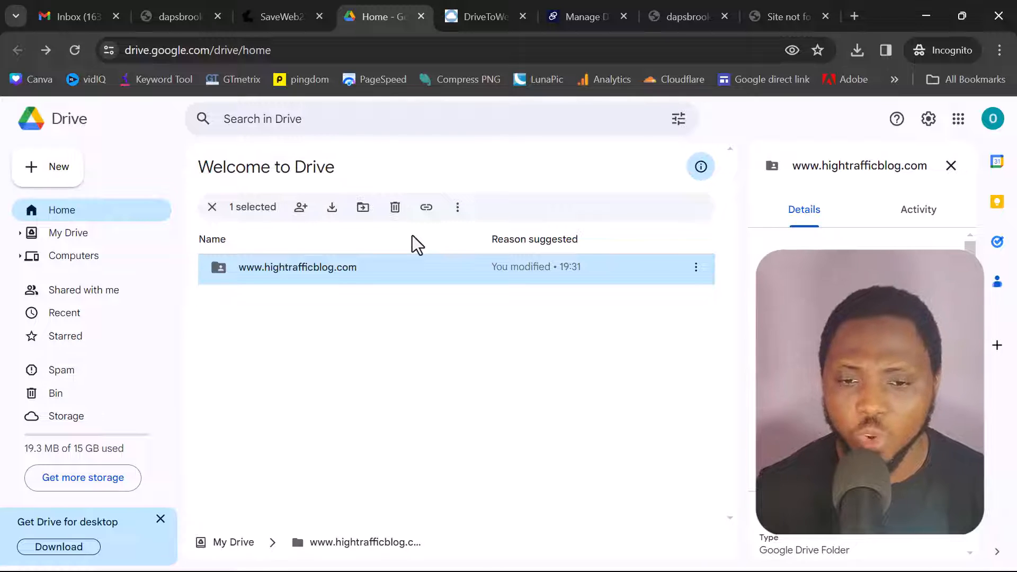
Switch to DriveToWeb, choose hosting on Google Drive and allow it access to the Google account
{"action": "left_click", "coordinate": [491, 13]}
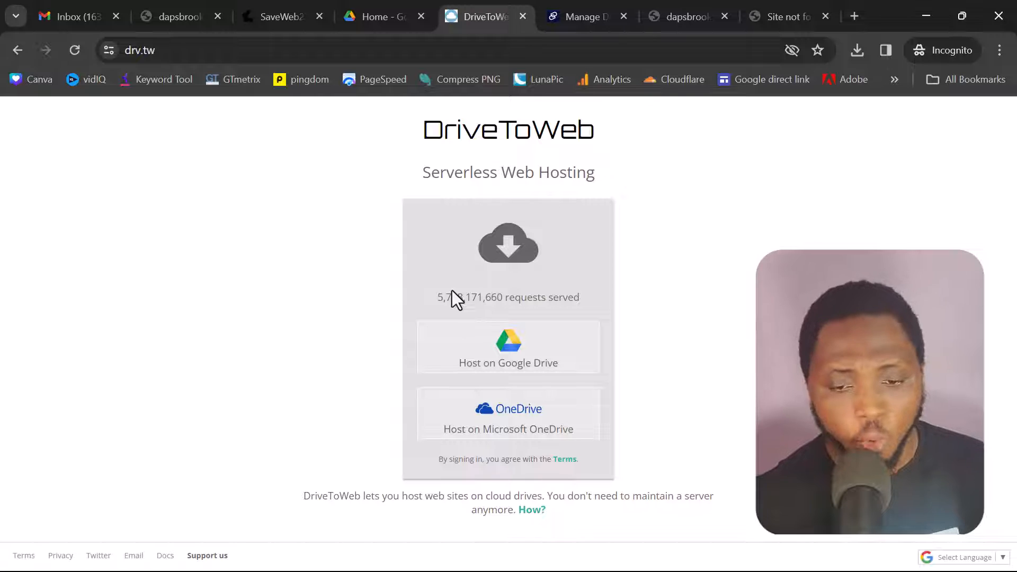
{"action": "left_click", "coordinate": [509, 354]}
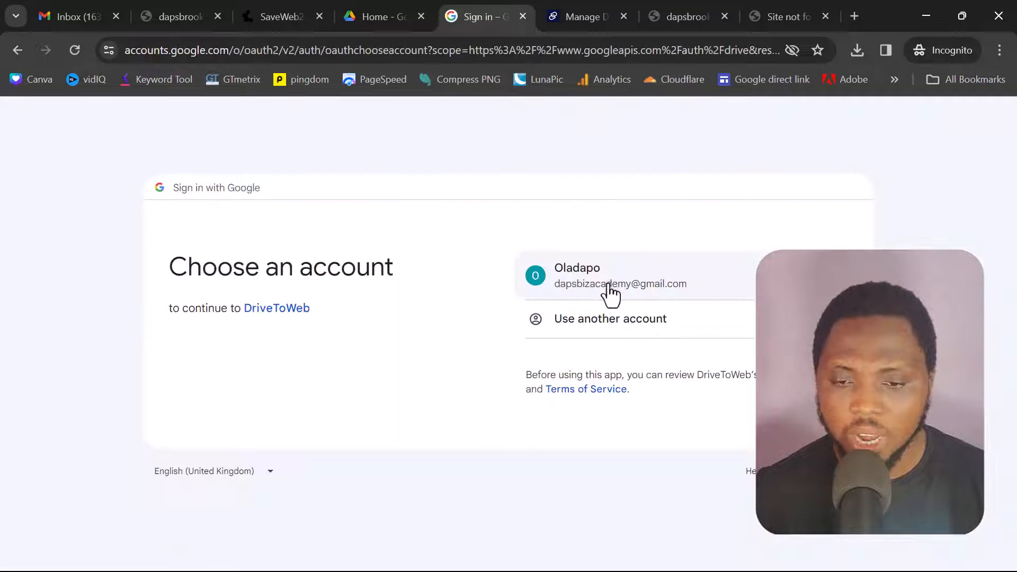
{"action": "left_click", "coordinate": [610, 284]}
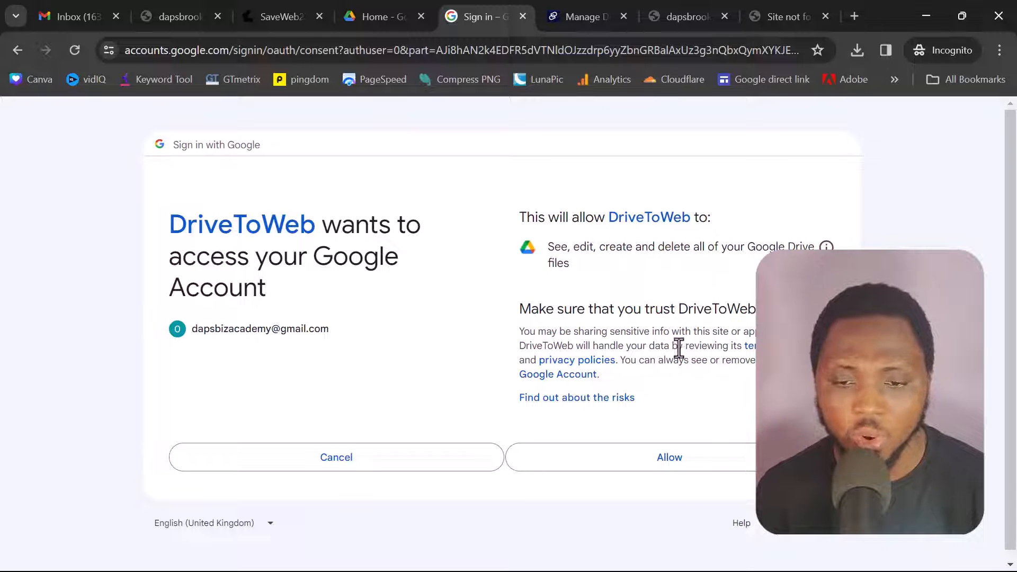
{"action": "left_click", "coordinate": [673, 459]}
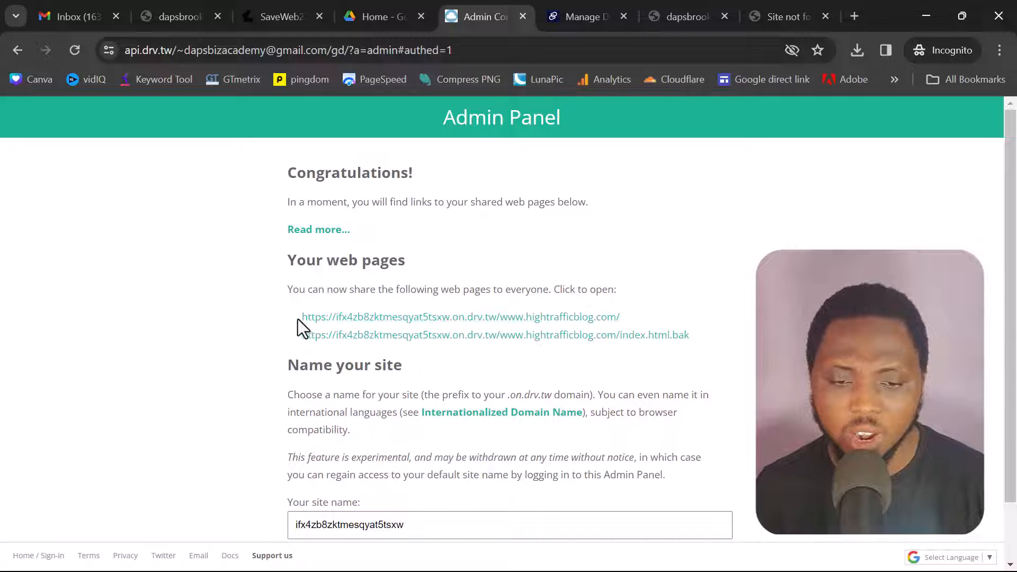
{"action": "left_click", "coordinate": [385, 318]}
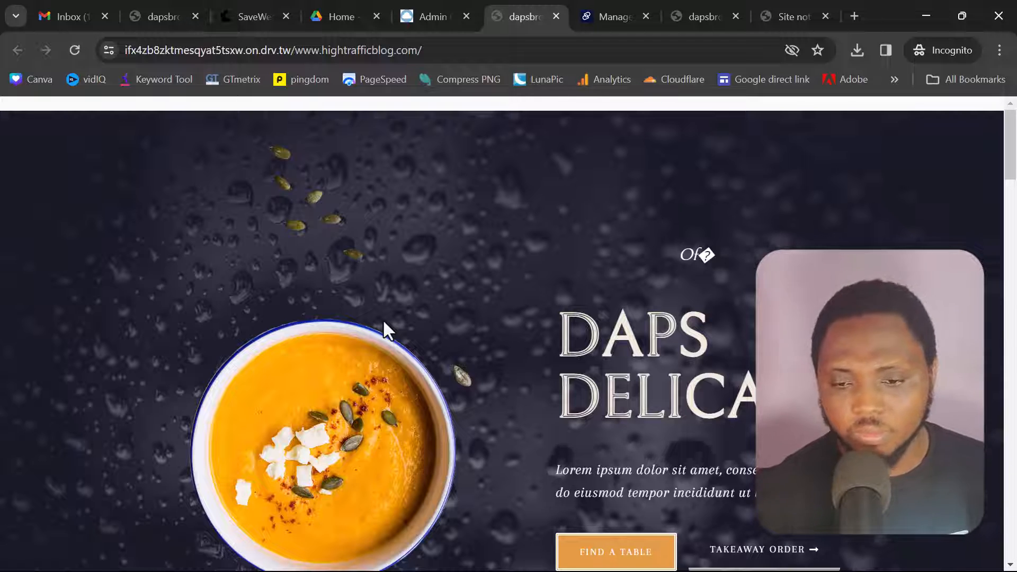
{"action": "scroll", "coordinate": [529, 535], "scroll_direction": "down", "scroll_amount": 20}
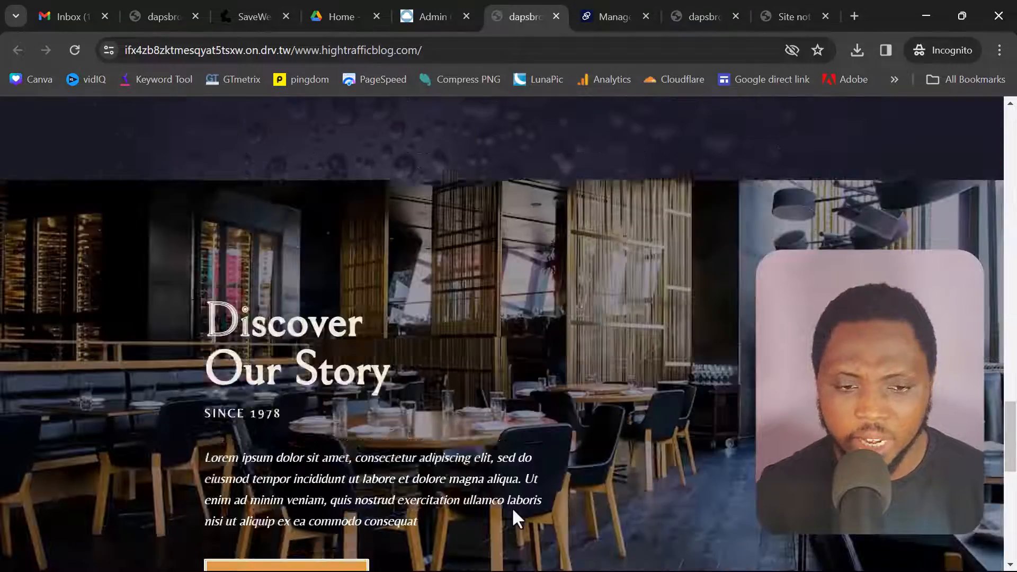
{"action": "scroll", "coordinate": [512, 507], "scroll_direction": "up", "scroll_amount": 20}
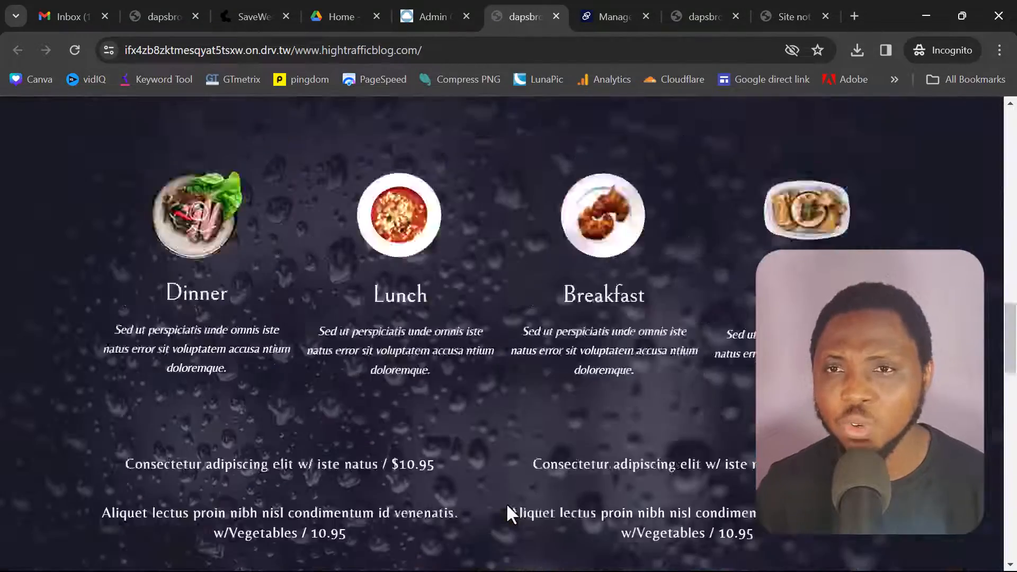
{"action": "scroll", "coordinate": [506, 504], "scroll_direction": "up", "scroll_amount": 8}
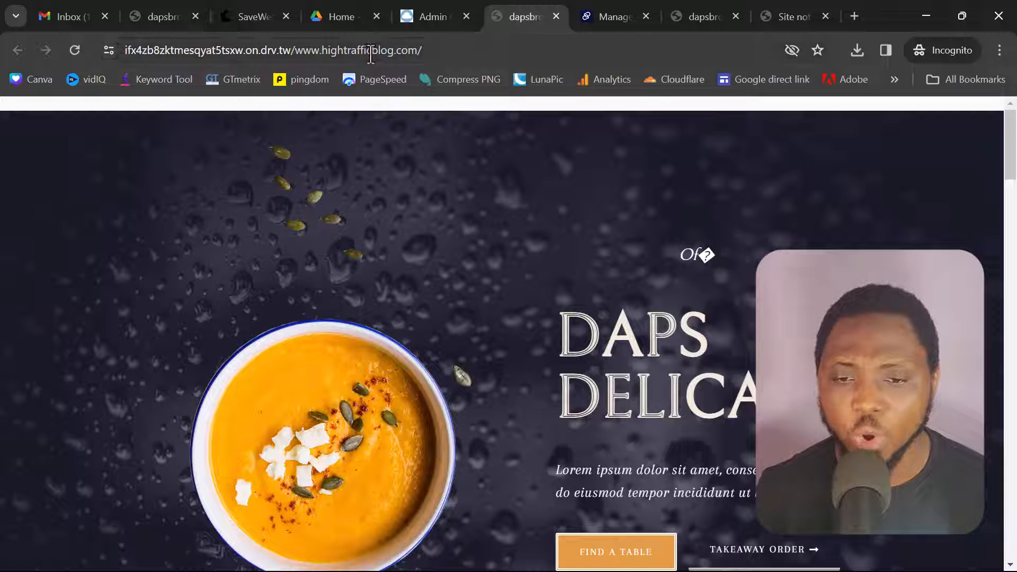
Switch to Dynadot and set the DNS settings type for hightrafficblog.com to Dynadot DNS
{"action": "left_click", "coordinate": [597, 12]}
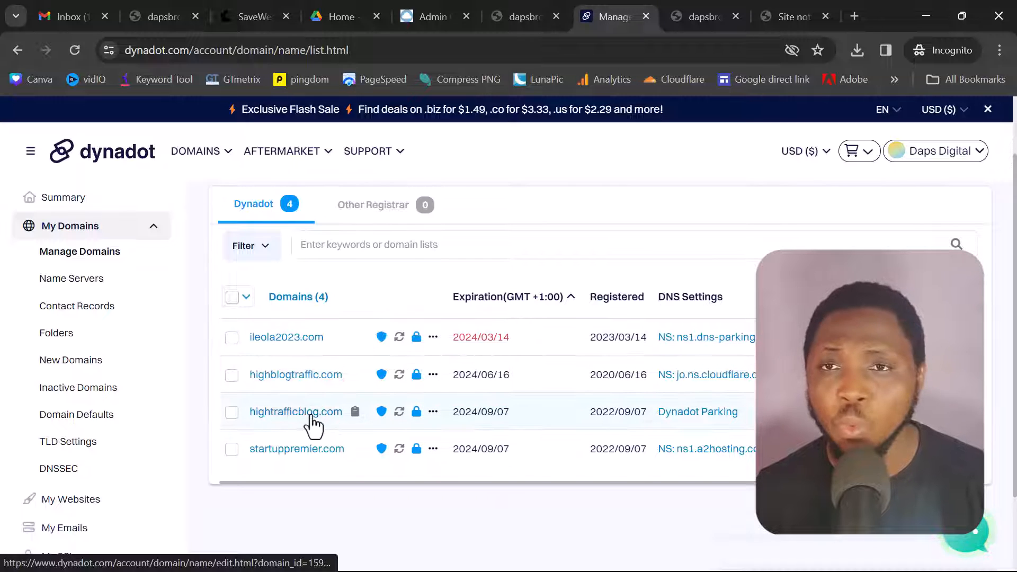
{"action": "left_click", "coordinate": [701, 413]}
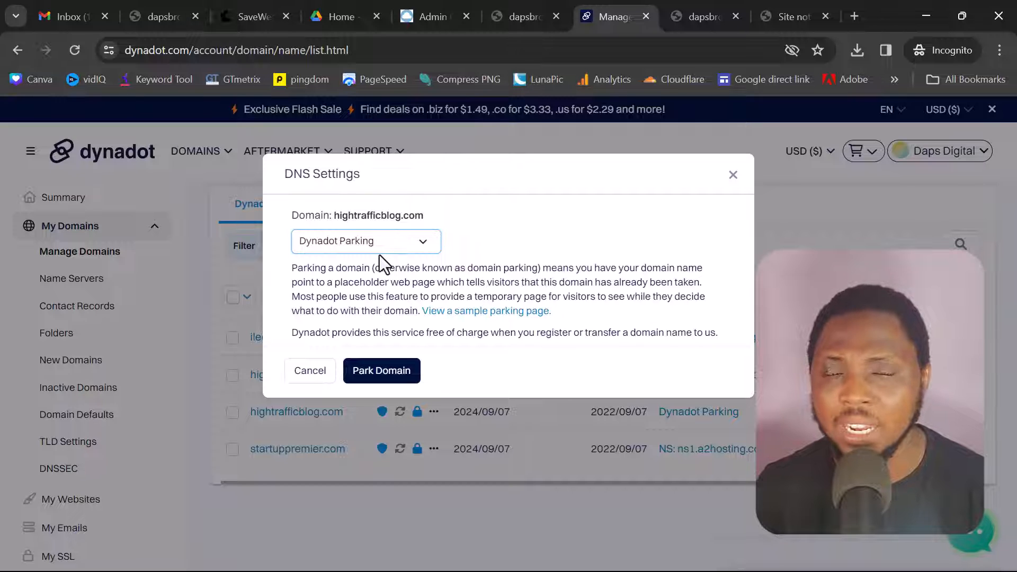
{"action": "left_click", "coordinate": [419, 248]}
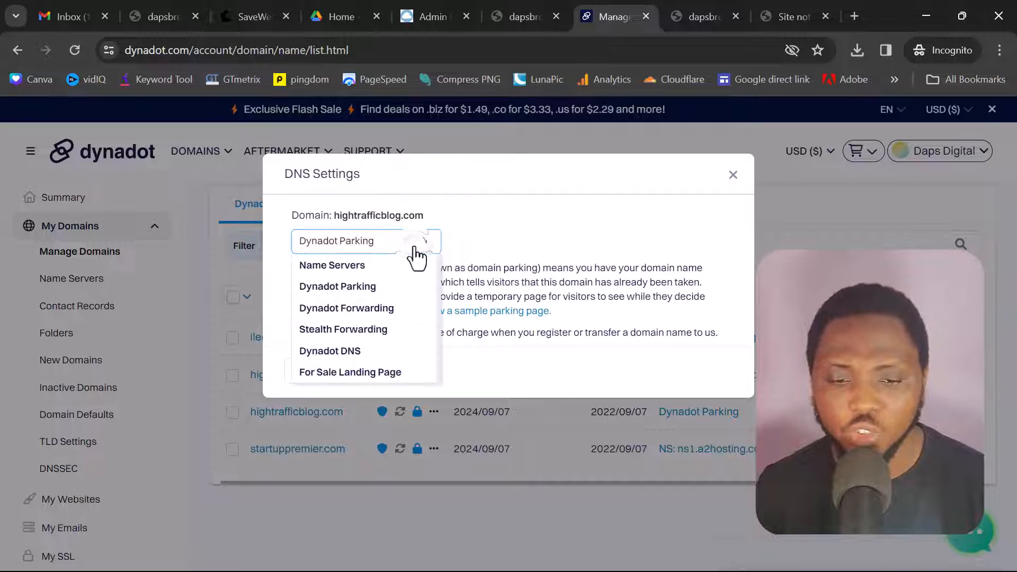
{"action": "left_click", "coordinate": [356, 352]}
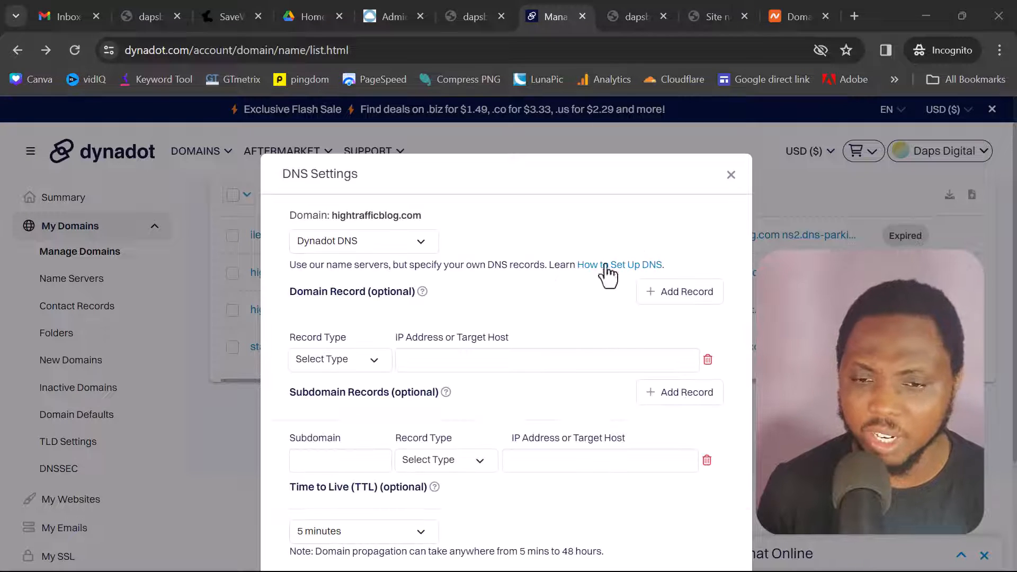
Switch to Namecheap and open the Advanced DNS settings of dapstuts.site
{"action": "left_click", "coordinate": [775, 18]}
{"action": "scroll", "coordinate": [705, 355], "scroll_direction": "up", "scroll_amount": 4}
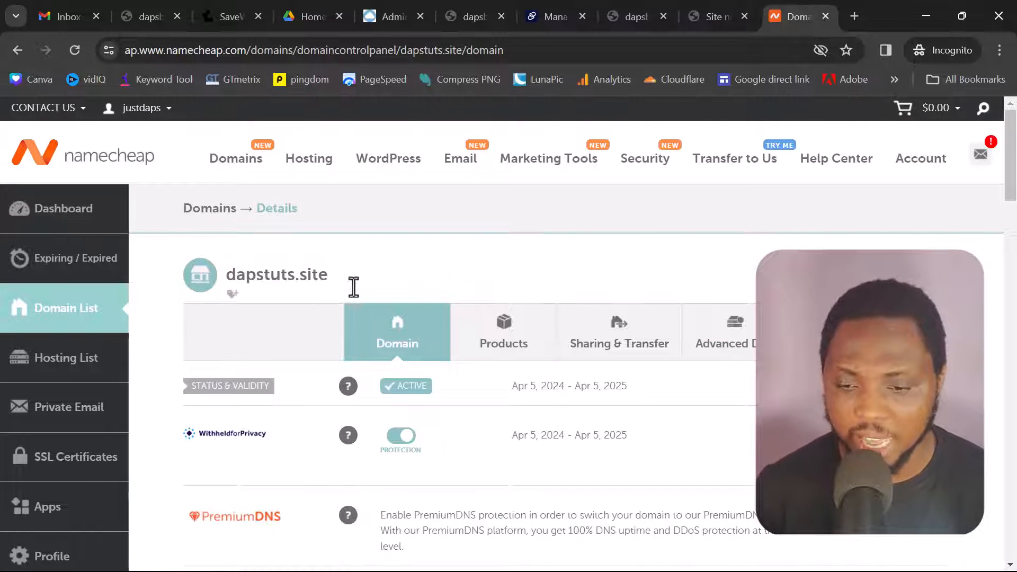
{"action": "scroll", "coordinate": [625, 297], "scroll_direction": "down", "scroll_amount": 3}
{"action": "scroll", "coordinate": [624, 293], "scroll_direction": "up", "scroll_amount": 3}
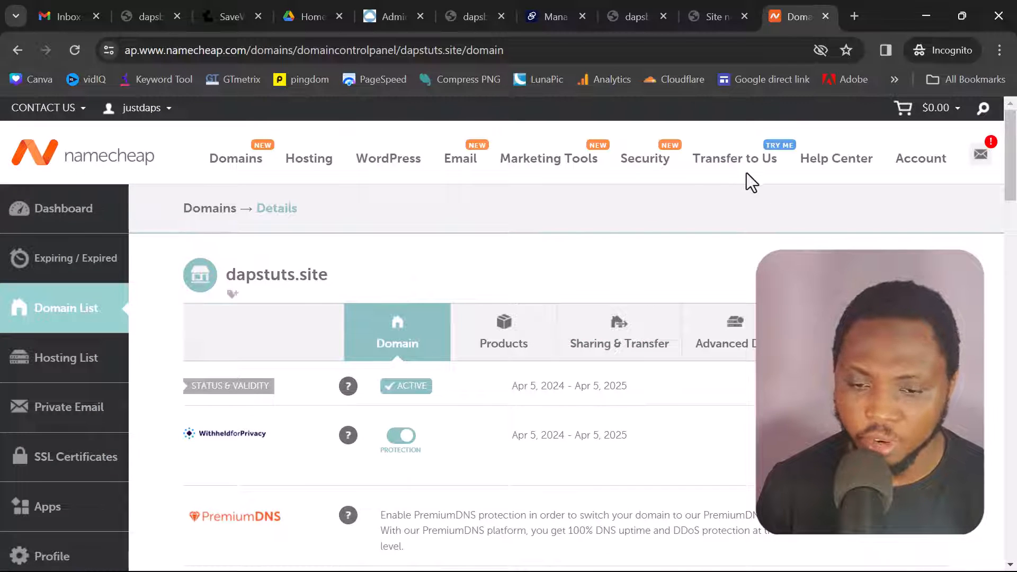
{"action": "left_click", "coordinate": [742, 324]}
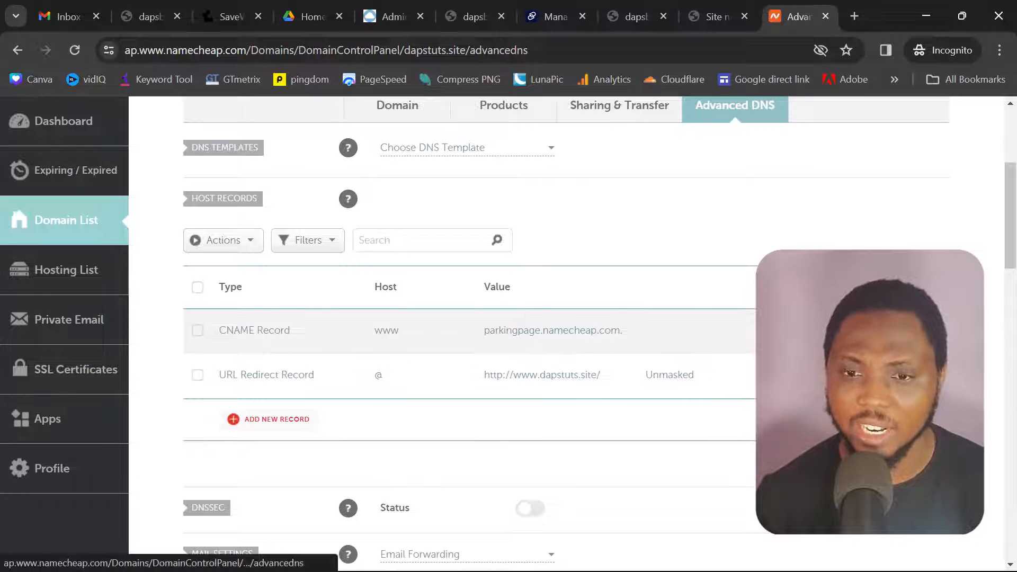
Open the www CNAME record of dapstuts.site for editing and copy the on.drv.tw hostname from the hosted page's address
{"action": "left_click", "coordinate": [554, 332]}
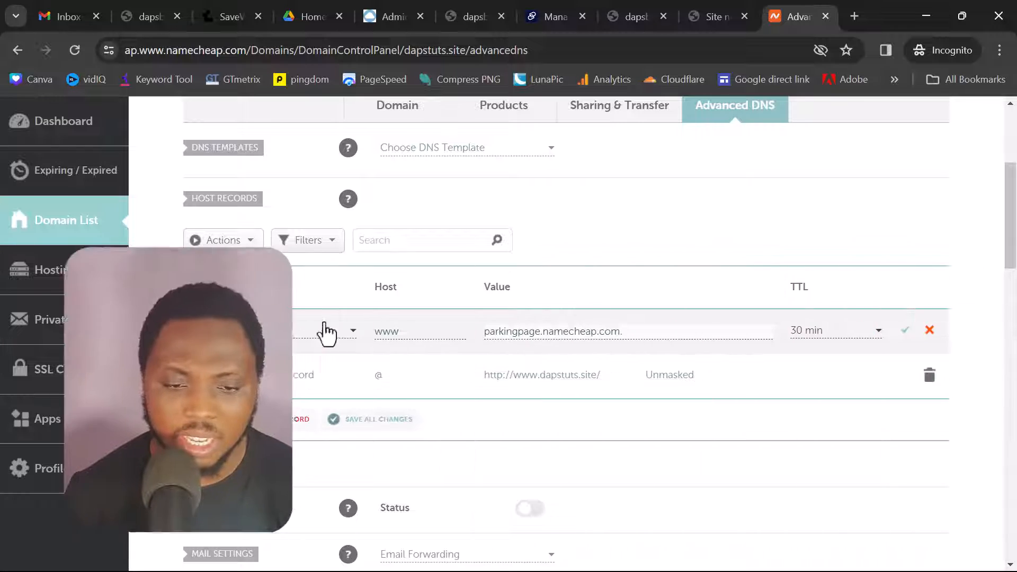
{"action": "left_click", "coordinate": [287, 336]}
{"action": "scroll", "coordinate": [265, 366], "scroll_direction": "up", "scroll_amount": 2}
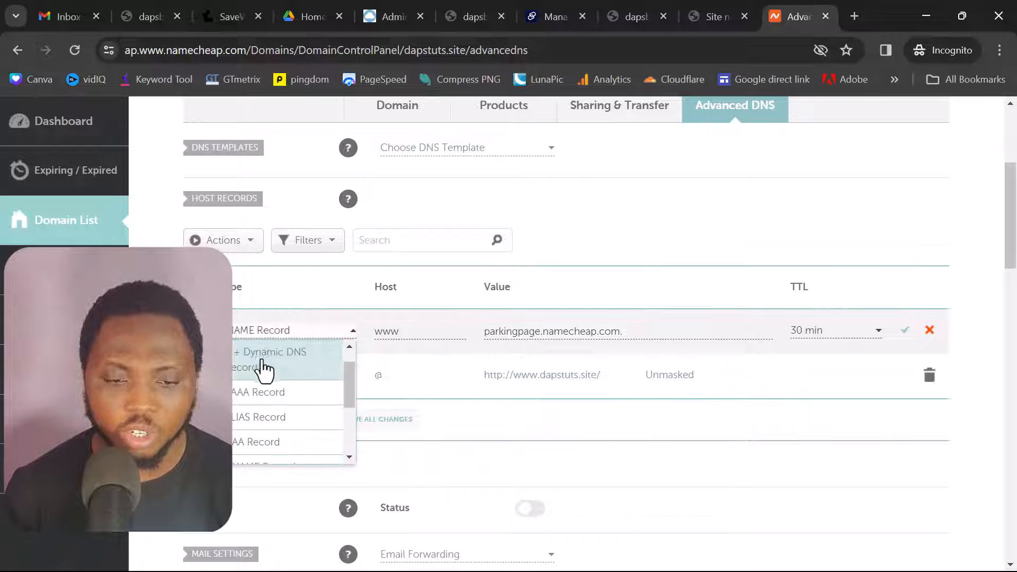
{"action": "left_click", "coordinate": [424, 335]}
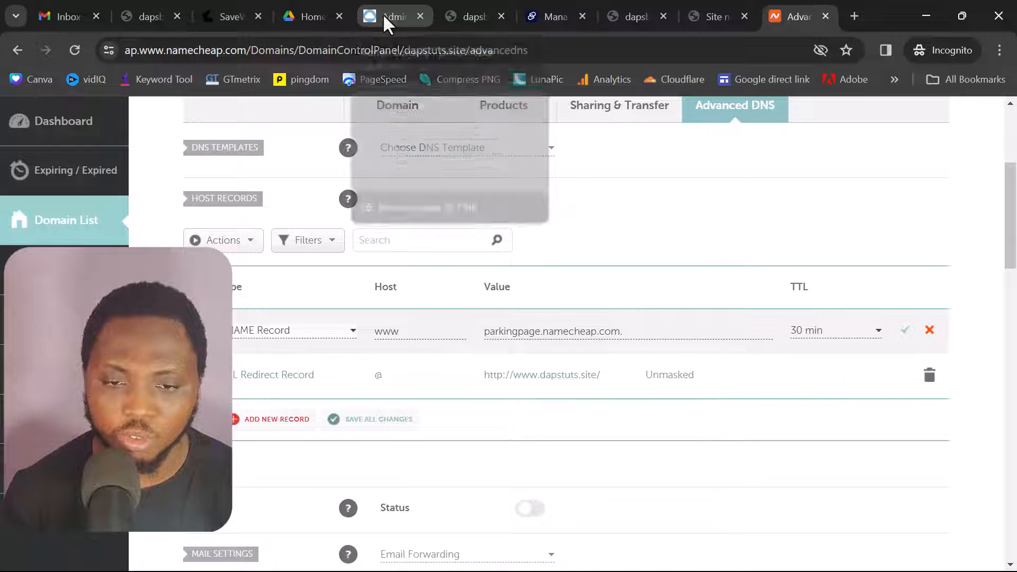
{"action": "left_click", "coordinate": [471, 19]}
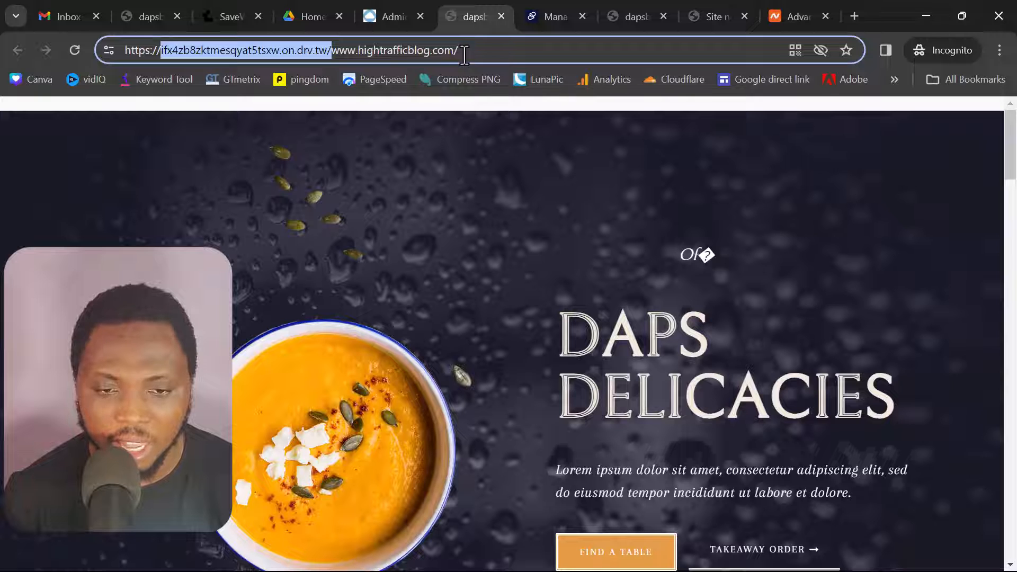
{"action": "right_click", "coordinate": [269, 47]}
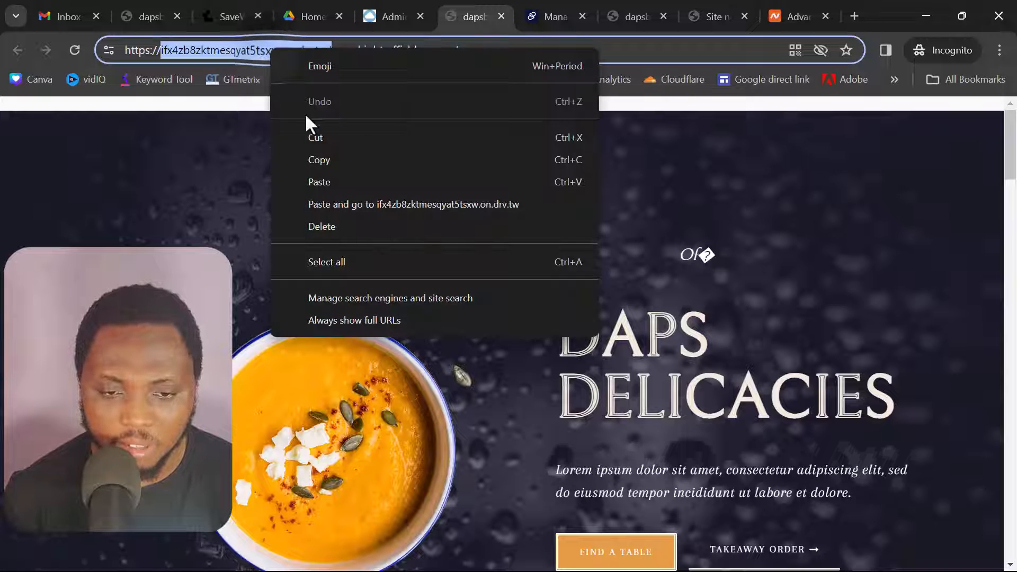
{"action": "left_click", "coordinate": [317, 160]}
In Namecheap, set the www CNAME record's value to ifx4zb8zktmesqyat5tsxw.on.drv.tw and its TTL to 1 min, and save the record
{"action": "left_click", "coordinate": [787, 14]}
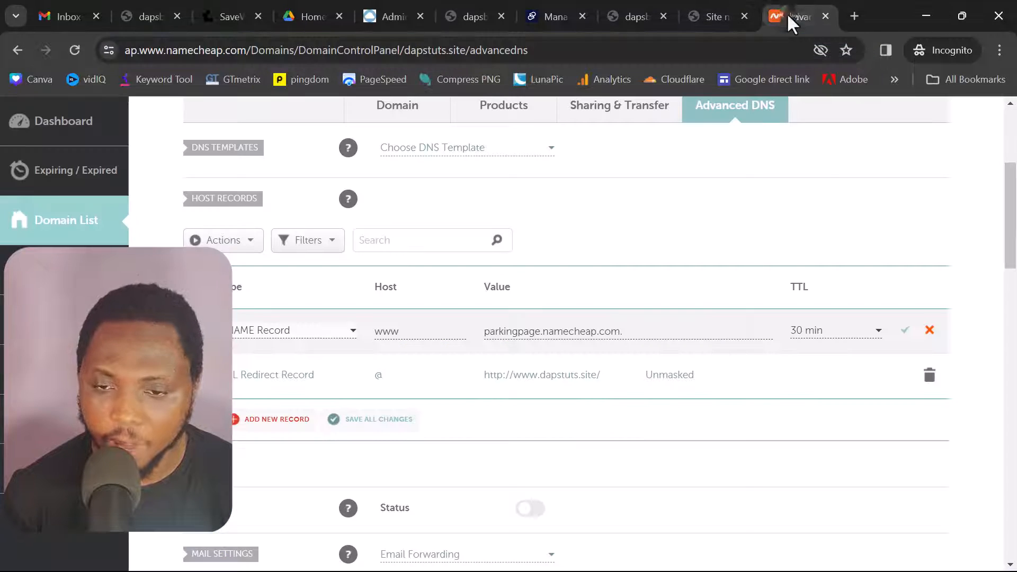
{"action": "left_click_drag", "start_coordinate": [642, 327], "coordinate": [447, 332]}
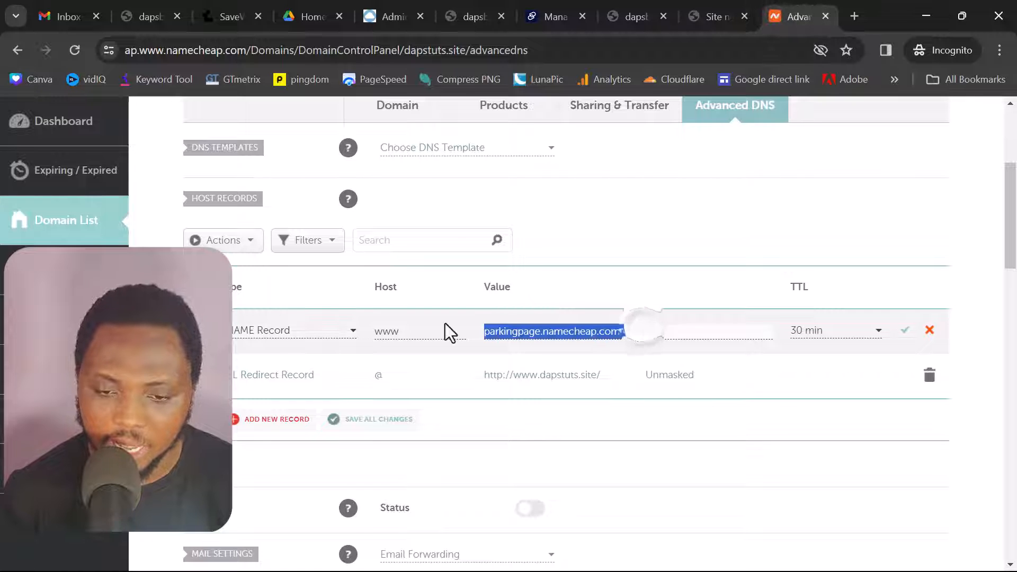
{"action": "key", "text": "ctrl+v"}
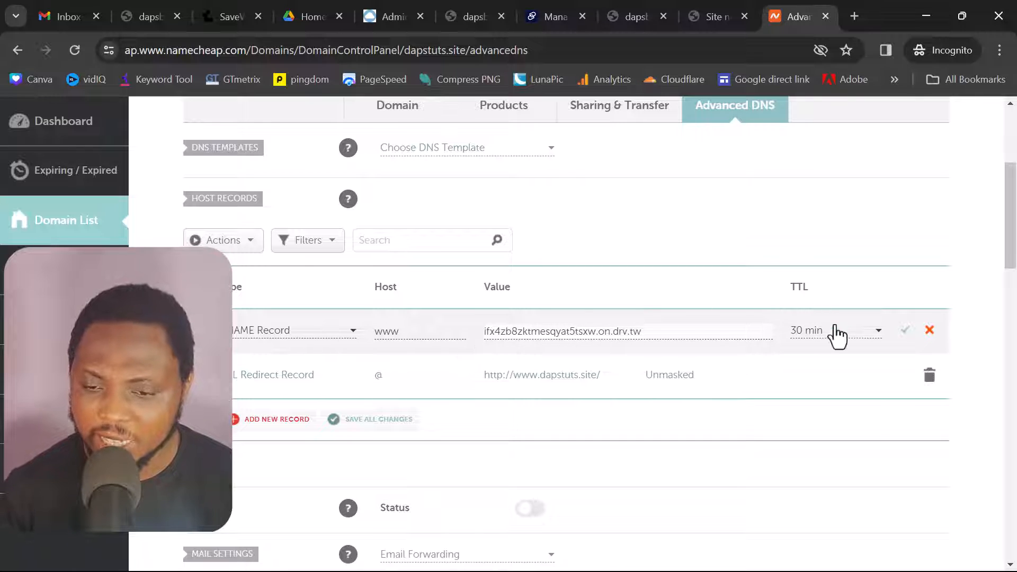
{"action": "left_click", "coordinate": [836, 334]}
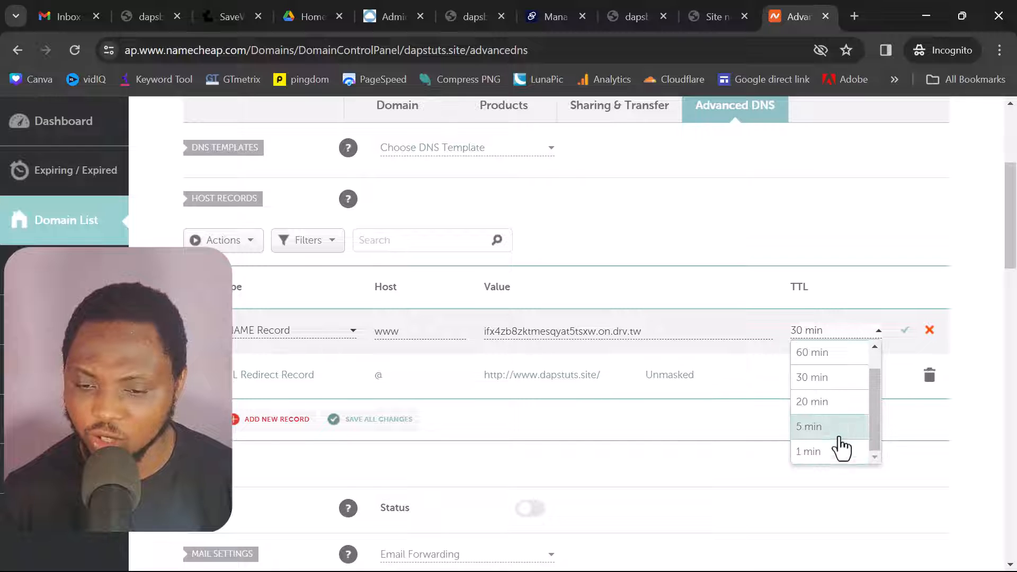
{"action": "left_click", "coordinate": [836, 453]}
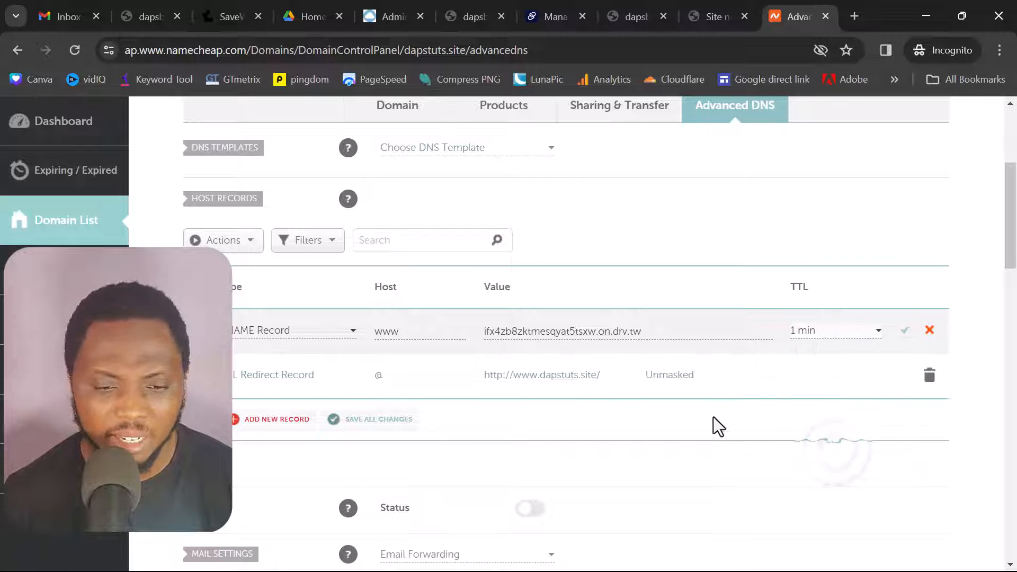
{"action": "left_click", "coordinate": [907, 334]}
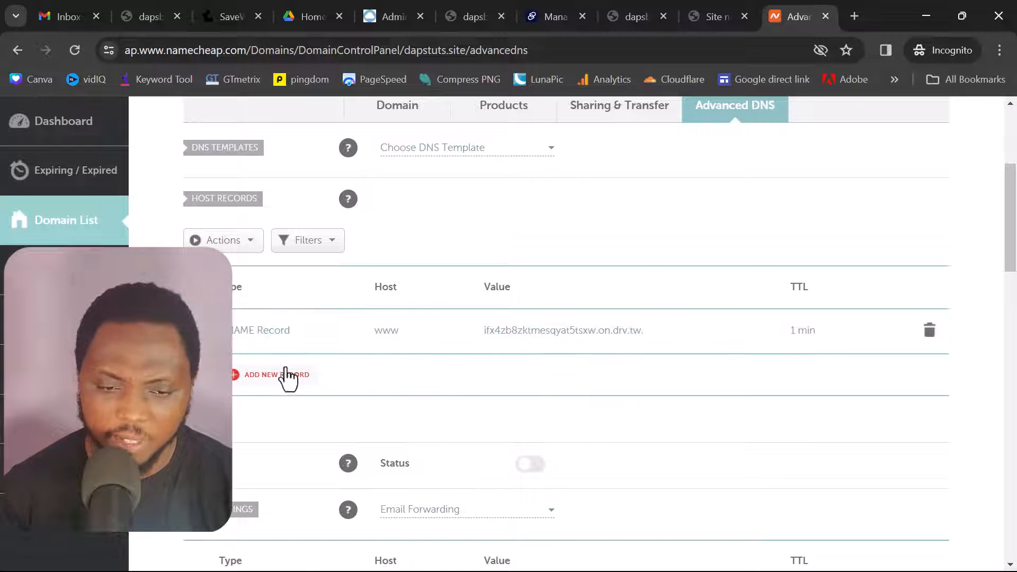
Add a new host record of type URL Redirect Record with host @
{"action": "left_click", "coordinate": [269, 377]}
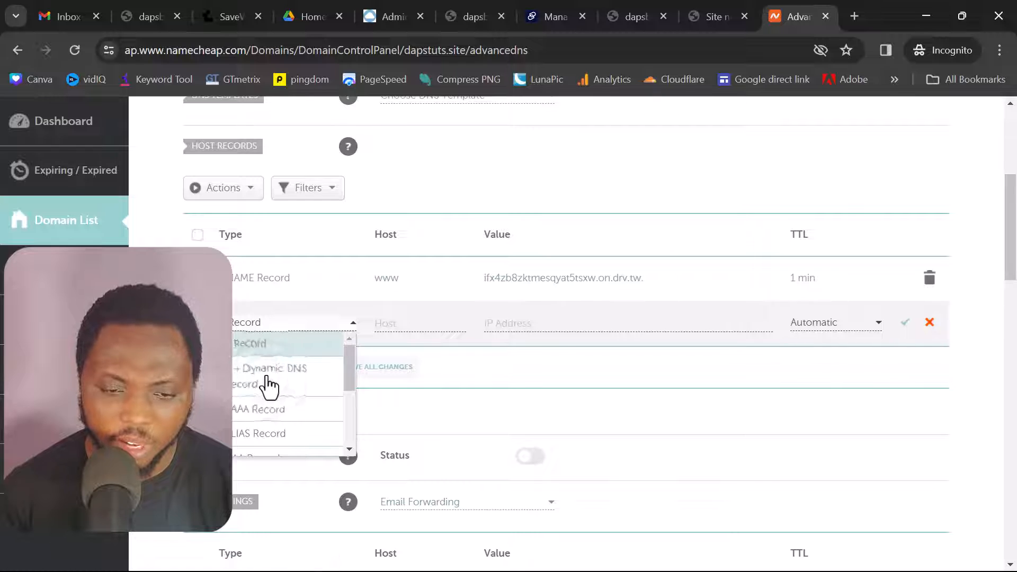
{"action": "scroll", "coordinate": [269, 318], "scroll_direction": "down", "scroll_amount": 3}
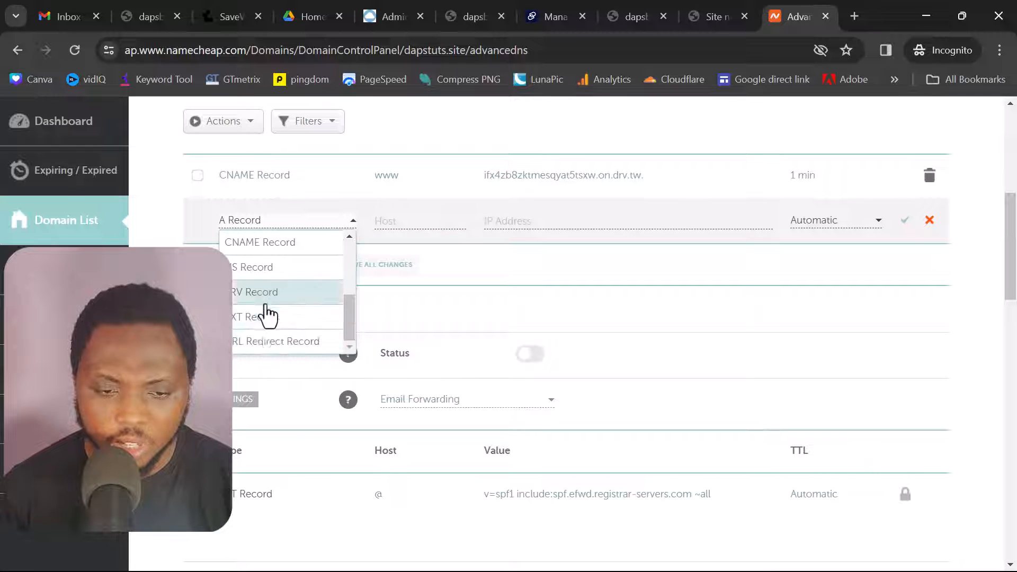
{"action": "left_click", "coordinate": [267, 343]}
{"action": "scroll", "coordinate": [389, 400], "scroll_direction": "up", "scroll_amount": 3}
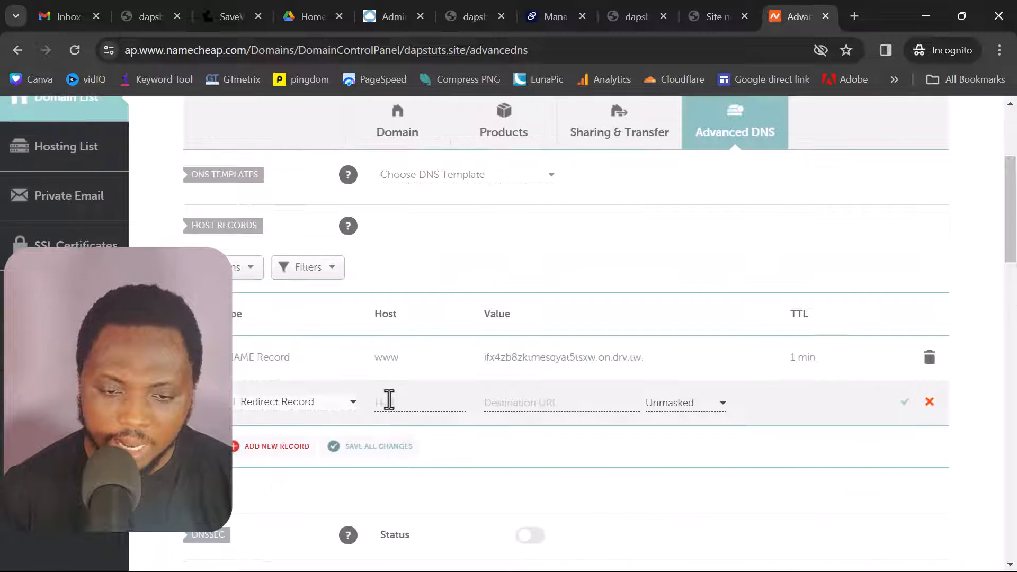
{"action": "left_click", "coordinate": [395, 404]}
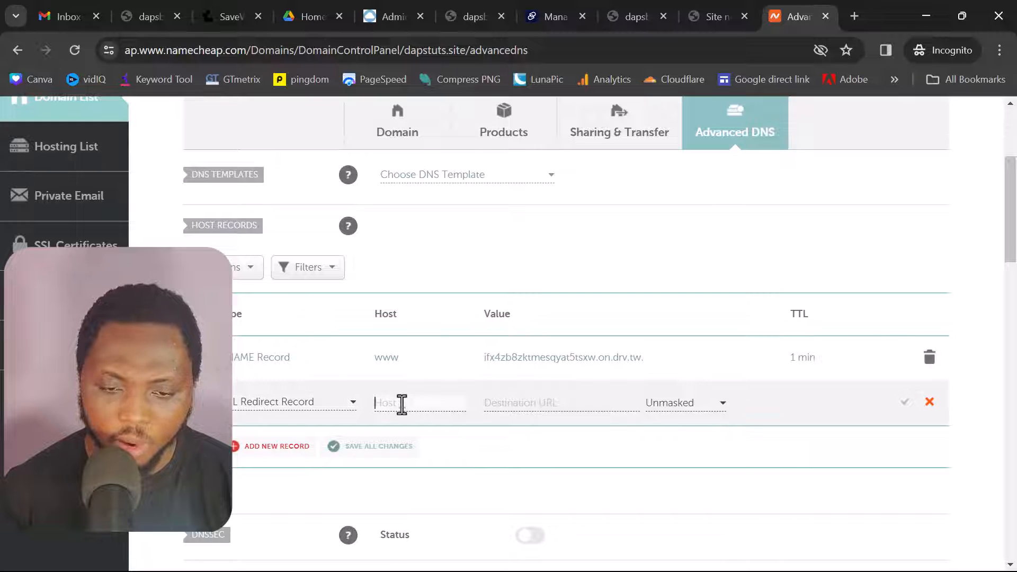
{"action": "type", "text": "@"}
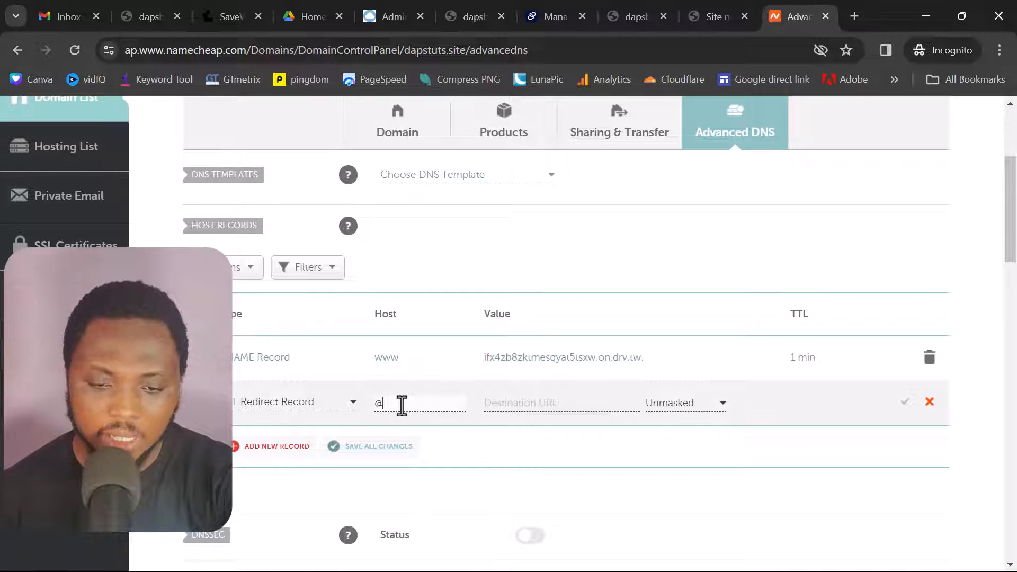
{"action": "left_click", "coordinate": [515, 403]}
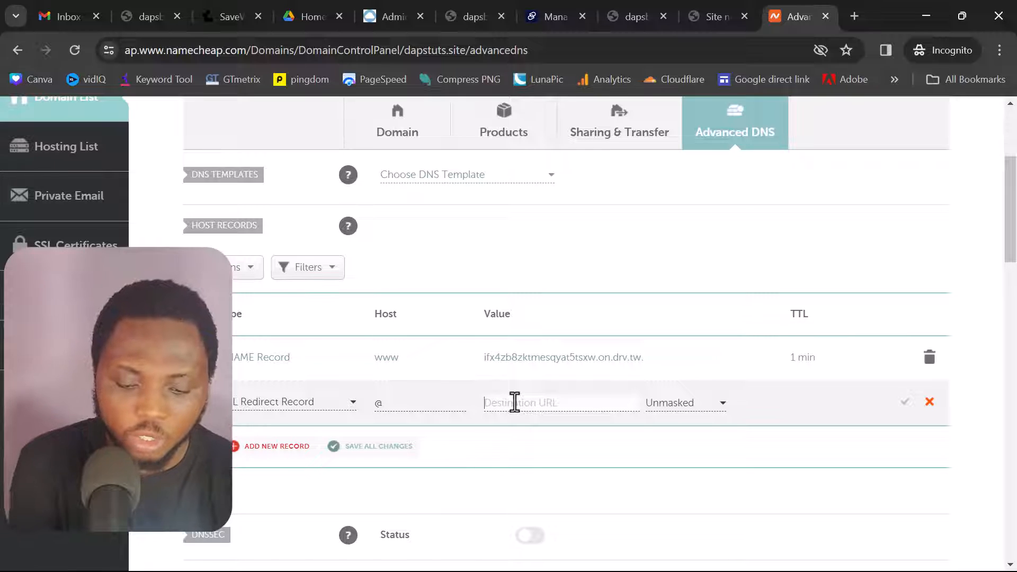
{"action": "type", "text": "http"}
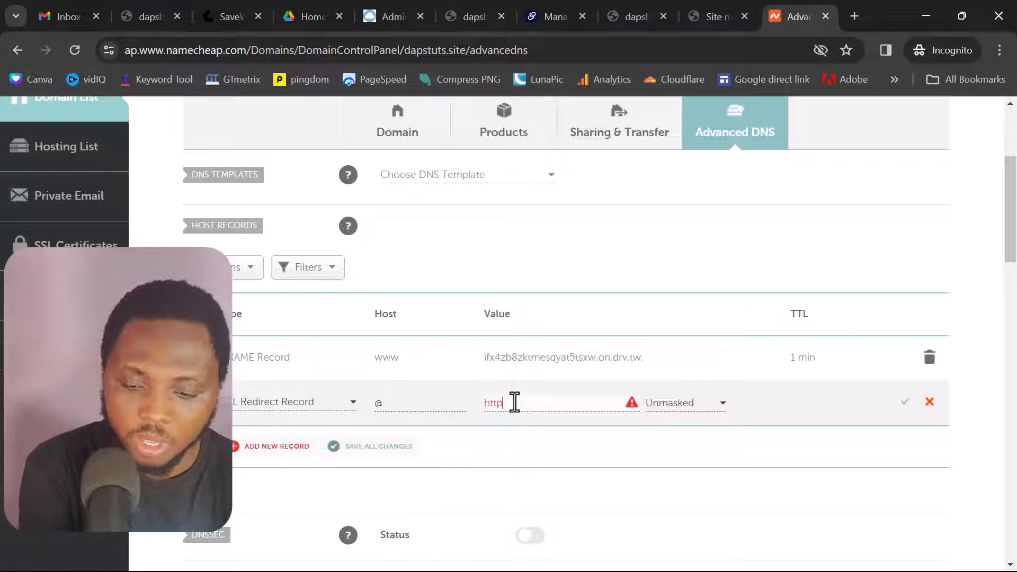
{"action": "type", "text": ":"}
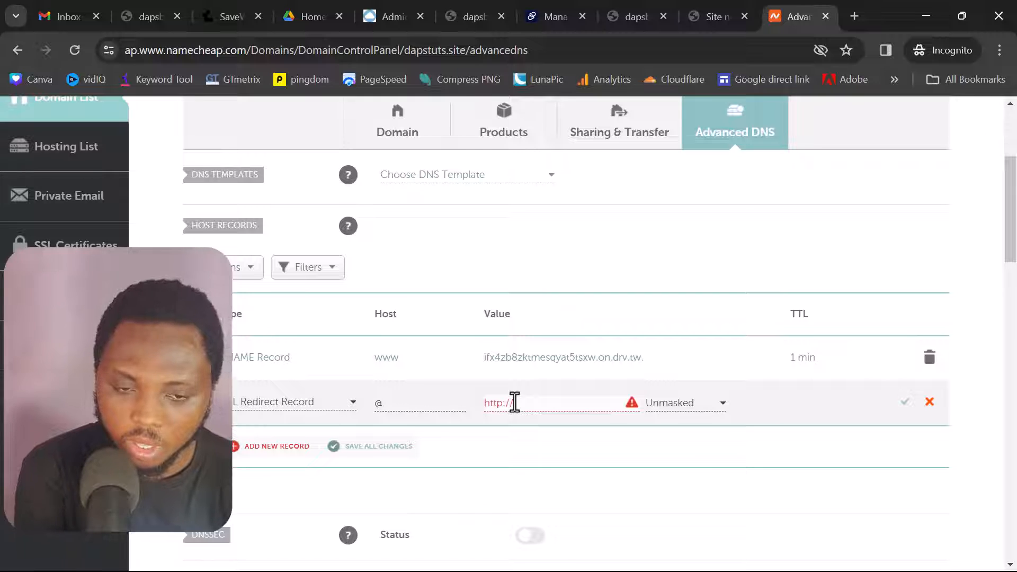
{"action": "type", "text": "//"}
{"action": "scroll", "coordinate": [515, 402], "scroll_direction": "up", "scroll_amount": 3}
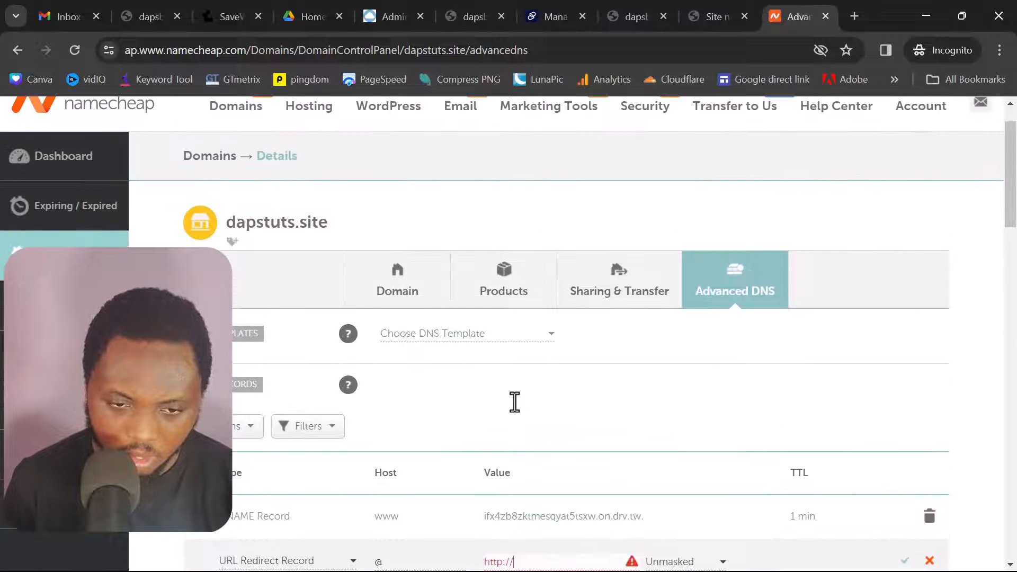
{"action": "left_click_drag", "start_coordinate": [341, 218], "coordinate": [224, 223]}
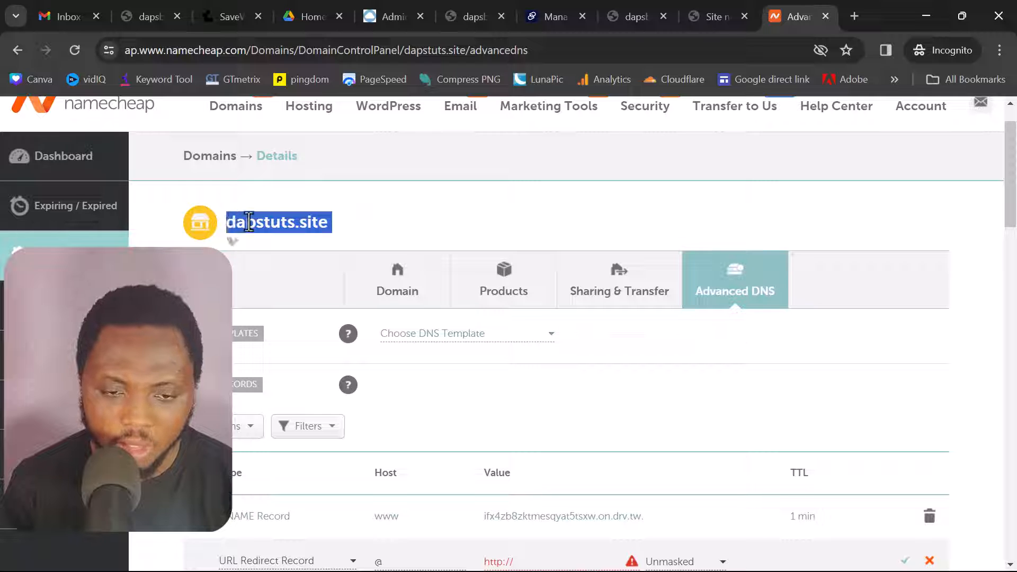
{"action": "right_click", "coordinate": [249, 220]}
{"action": "left_click", "coordinate": [285, 238]}
{"action": "scroll", "coordinate": [392, 328], "scroll_direction": "down", "scroll_amount": 3}
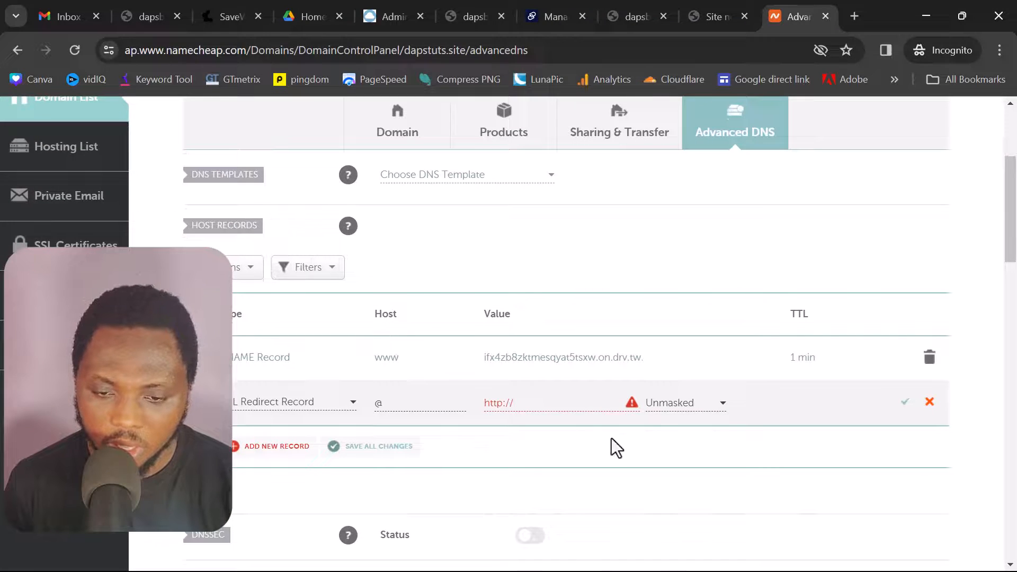
{"action": "left_click", "coordinate": [539, 408]}
{"action": "key", "text": "ctrl+v"}
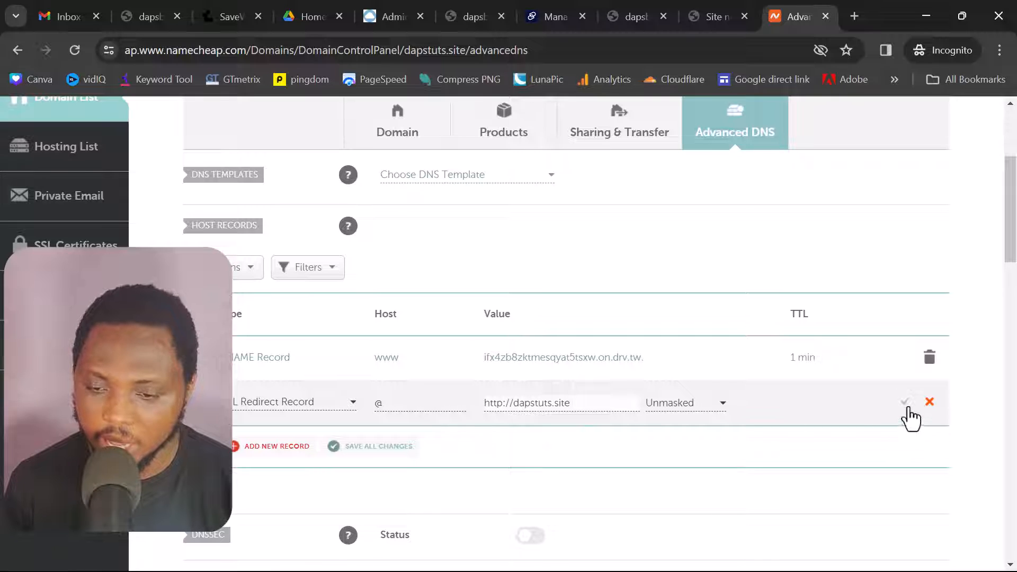
{"action": "left_click", "coordinate": [907, 406]}
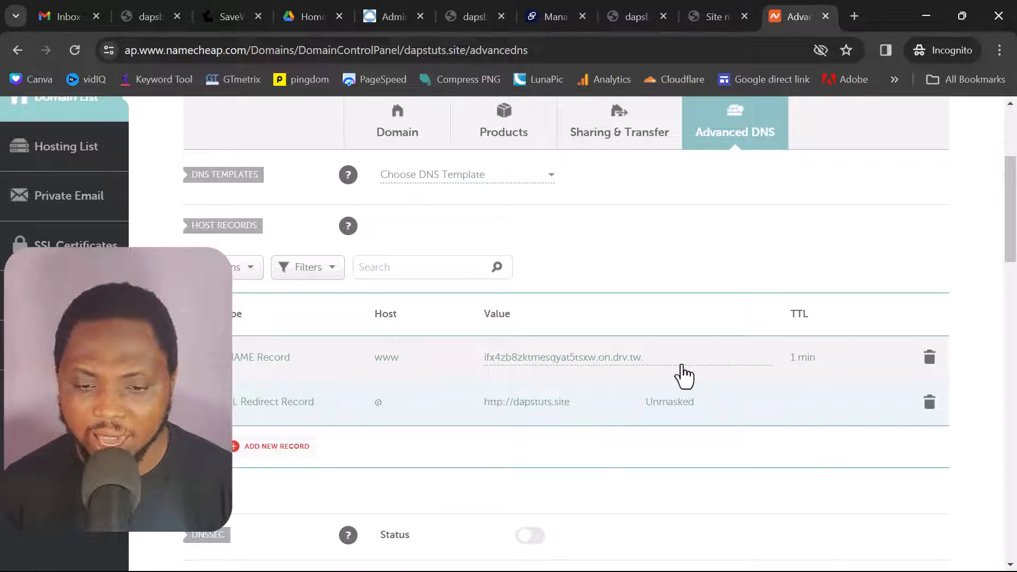
Search Google for dns checker in a new tab and open the DNS Checker propagation tool
{"action": "scroll", "coordinate": [684, 371], "scroll_direction": "down", "scroll_amount": 3}
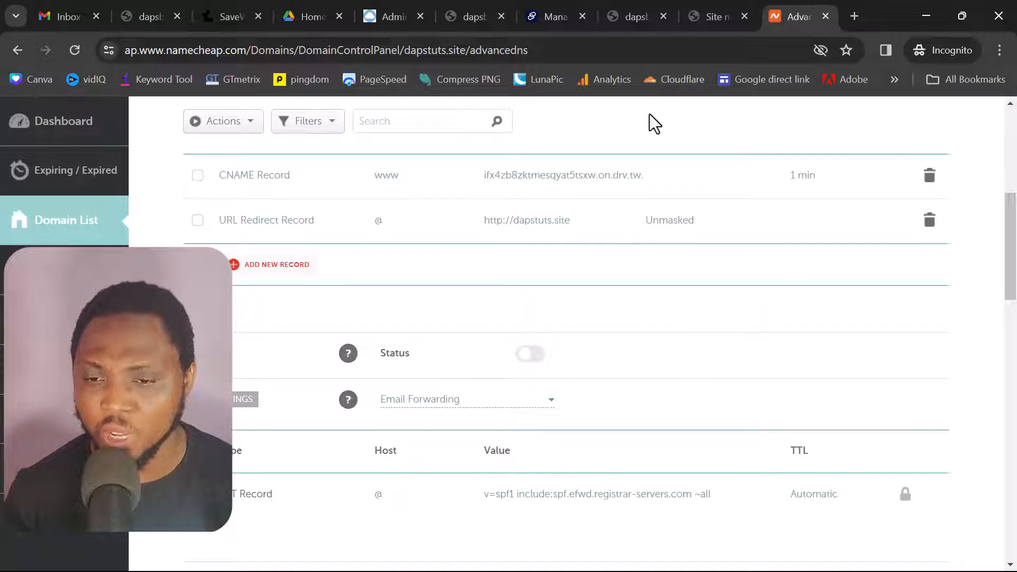
{"action": "left_click", "coordinate": [852, 17]}
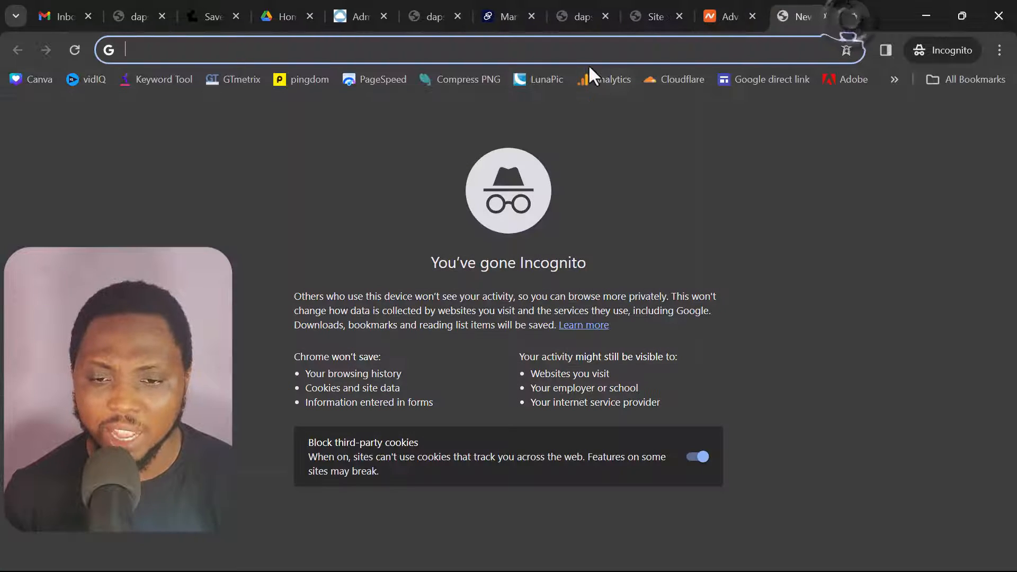
{"action": "type", "text": "ns"}
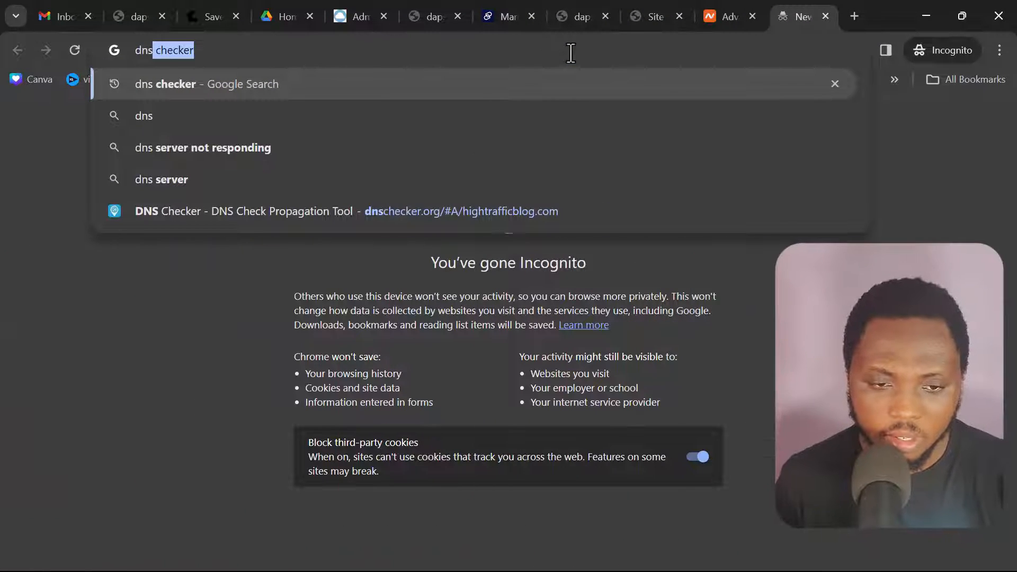
{"action": "key", "text": "Return"}
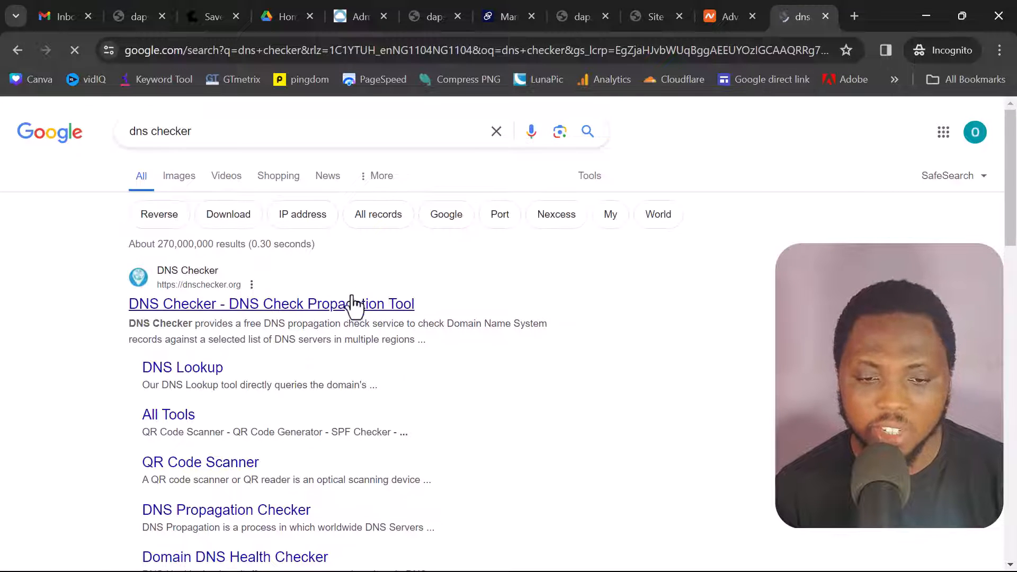
{"action": "left_click", "coordinate": [312, 308]}
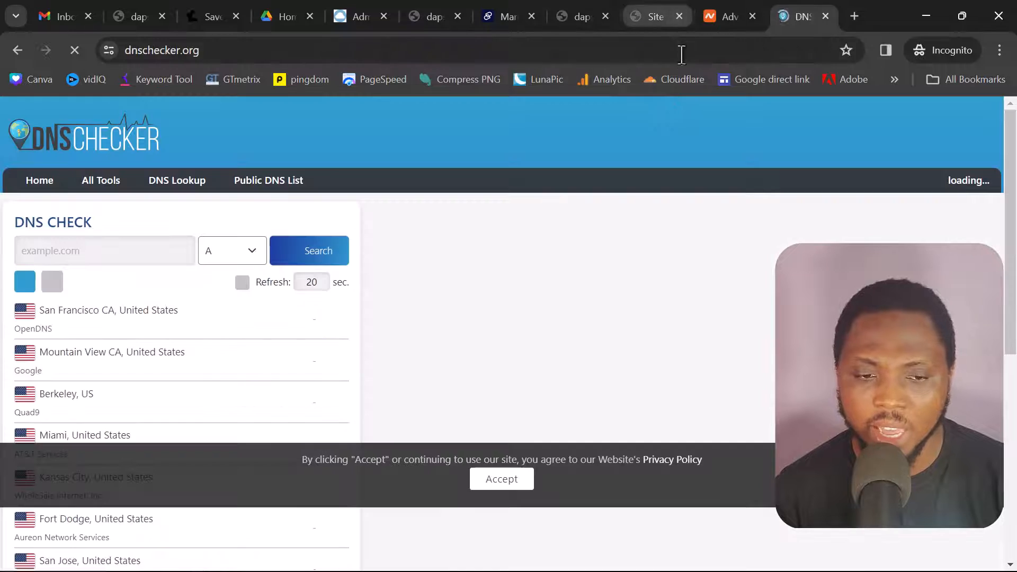
Run a CNAME propagation check for dapstuts.site and examine the results across the DNS server locations
{"action": "left_click", "coordinate": [114, 251]}
{"action": "key", "text": "ctrl+v"}
{"action": "left_click", "coordinate": [233, 253]}
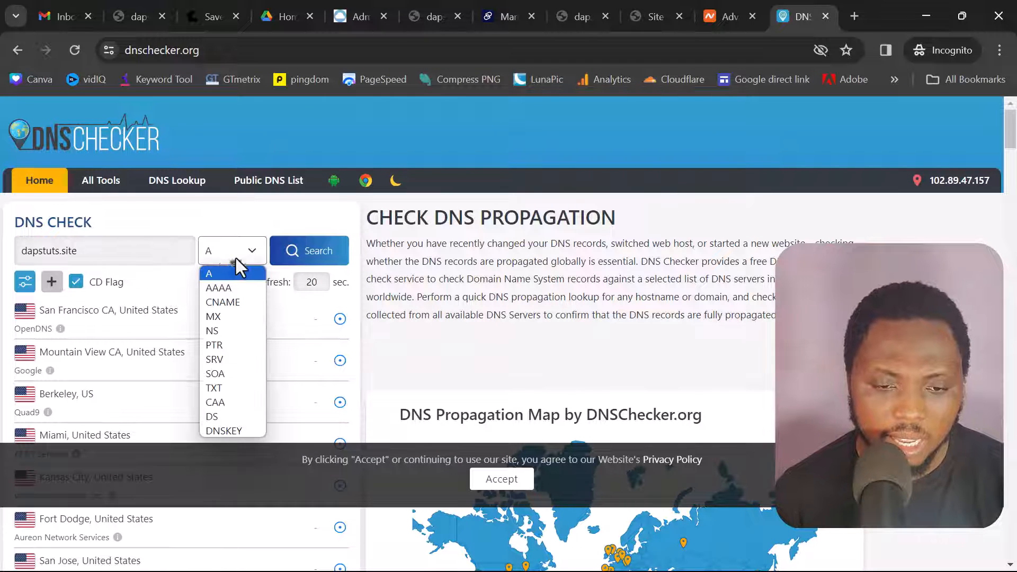
{"action": "left_click", "coordinate": [231, 307]}
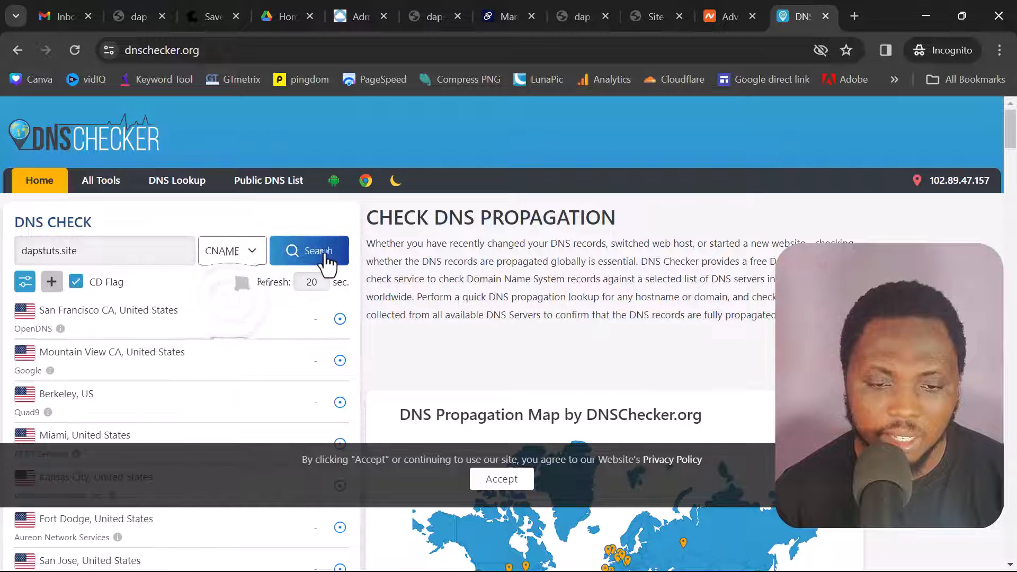
{"action": "left_click", "coordinate": [323, 260]}
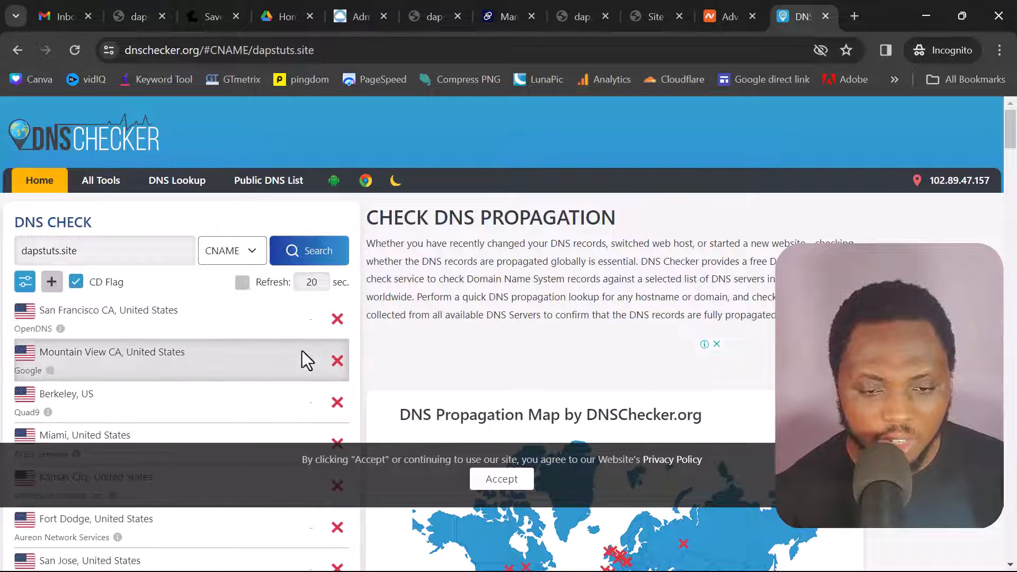
{"action": "scroll", "coordinate": [290, 370], "scroll_direction": "down", "scroll_amount": 5}
{"action": "scroll", "coordinate": [288, 359], "scroll_direction": "down", "scroll_amount": 9}
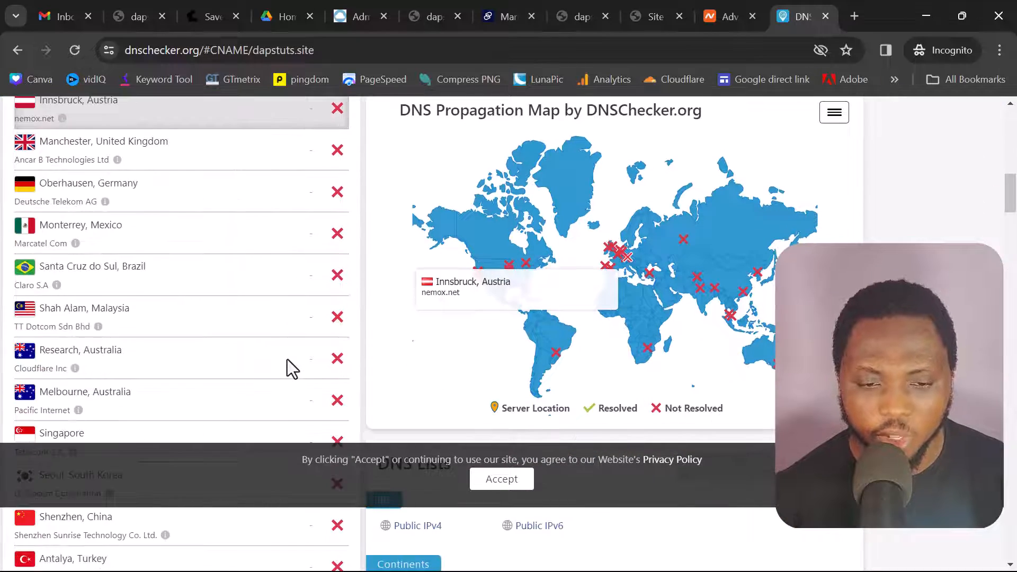
{"action": "scroll", "coordinate": [287, 352], "scroll_direction": "up", "scroll_amount": 15}
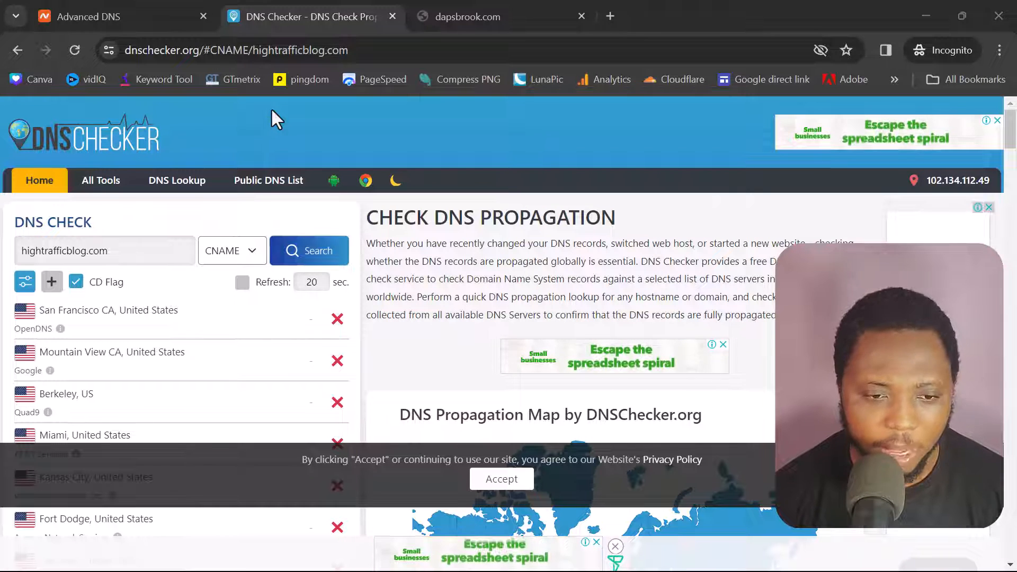
{"action": "scroll", "coordinate": [344, 122], "scroll_direction": "down", "scroll_amount": 1}
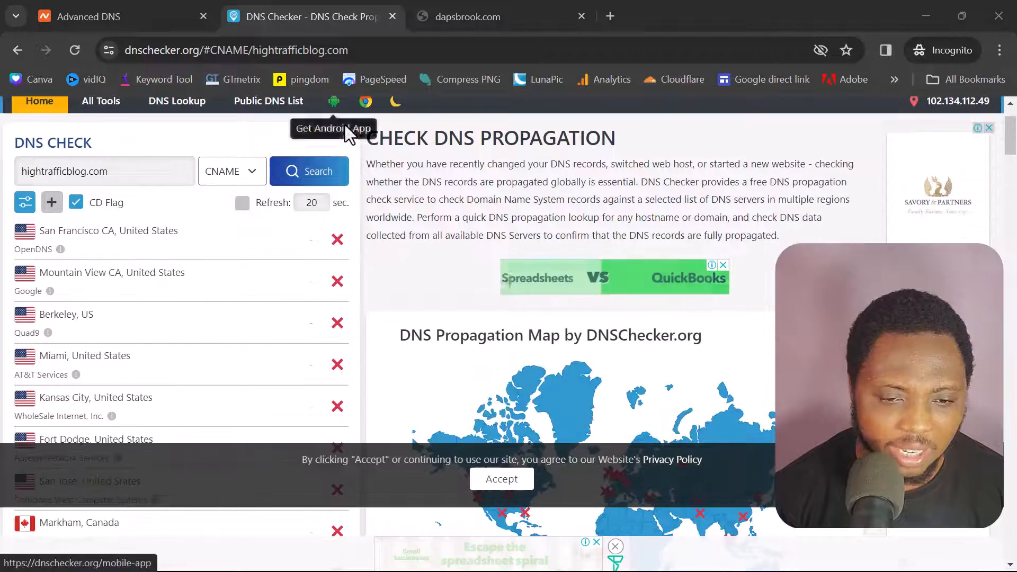
Examine the CNAME propagation results for hightrafficblog.com across the server list and the world map
{"action": "scroll", "coordinate": [357, 268], "scroll_direction": "down", "scroll_amount": 4}
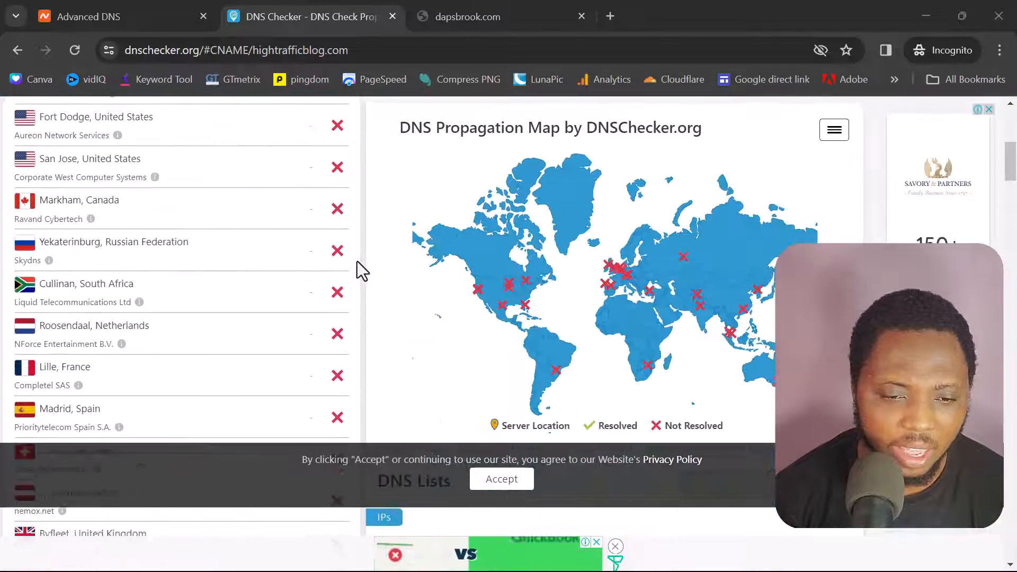
{"action": "scroll", "coordinate": [332, 308], "scroll_direction": "down", "scroll_amount": 2}
{"action": "scroll", "coordinate": [331, 307], "scroll_direction": "up", "scroll_amount": 6}
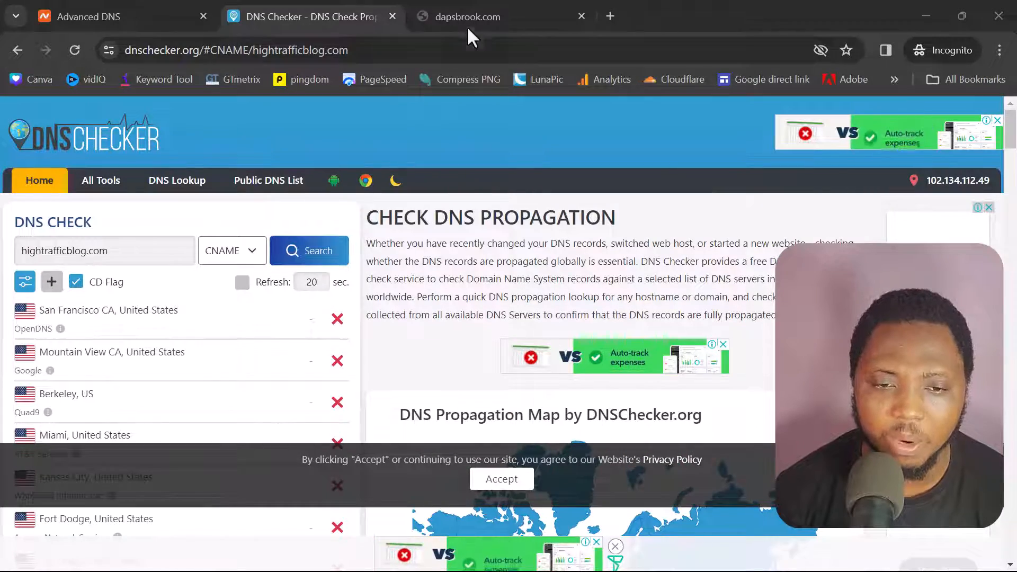
Review the live restaurant site served at dapstuts.site, checking its full address and looking through the page content
{"action": "left_click", "coordinate": [468, 20]}
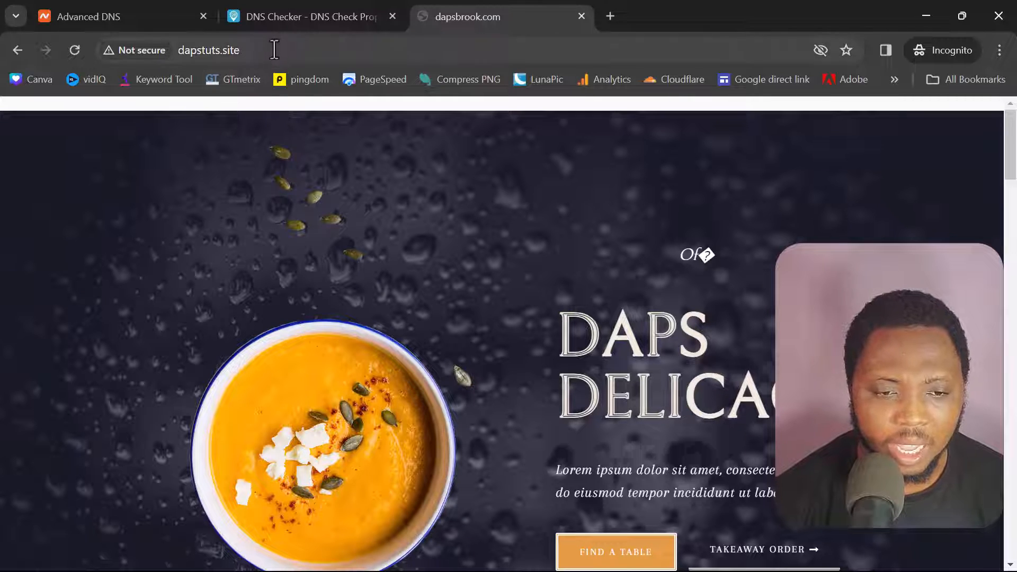
{"action": "left_click_drag", "start_coordinate": [247, 50], "coordinate": [180, 52]}
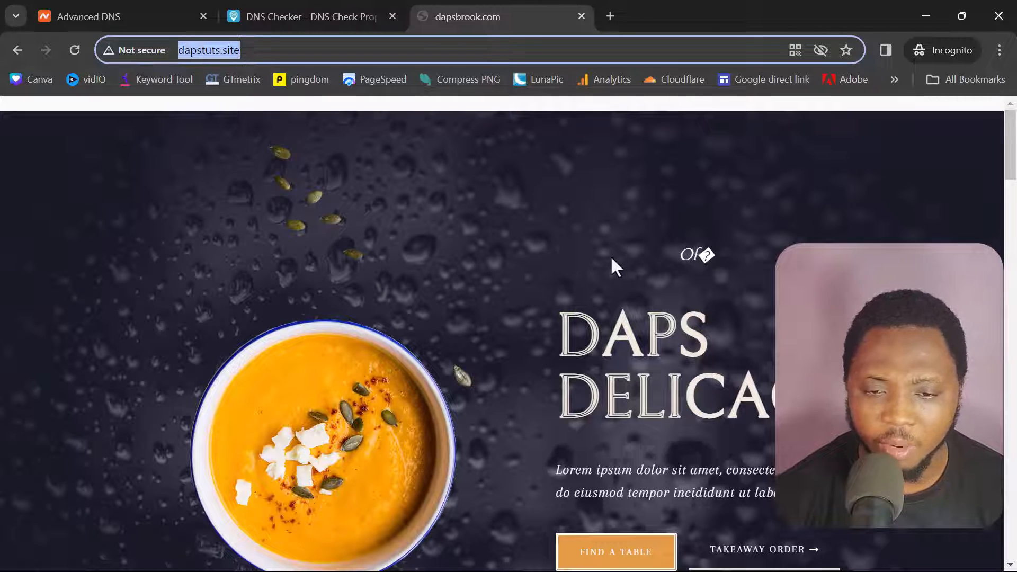
{"action": "scroll", "coordinate": [554, 230], "scroll_direction": "down", "scroll_amount": 15}
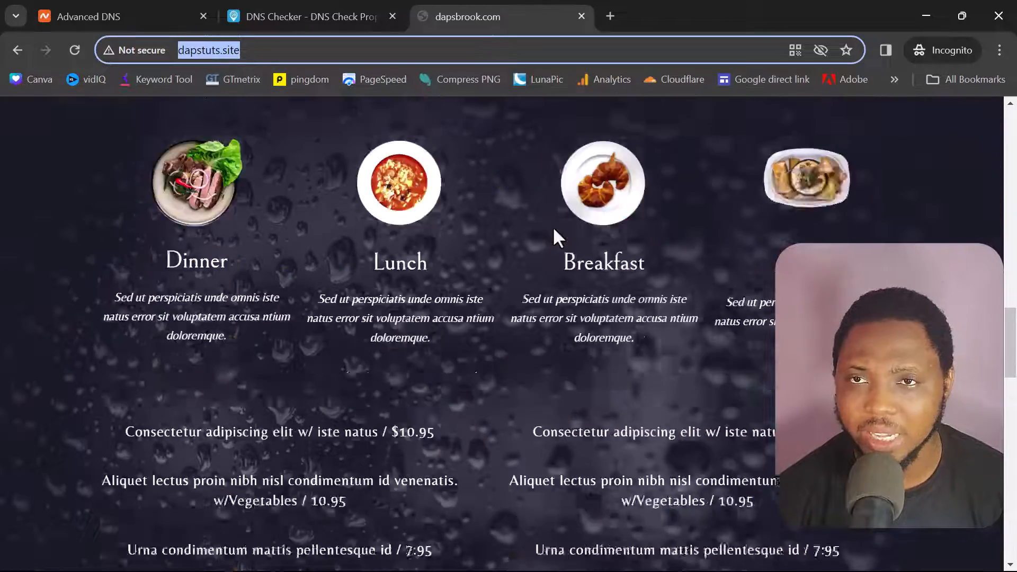
{"action": "scroll", "coordinate": [552, 227], "scroll_direction": "up", "scroll_amount": 15}
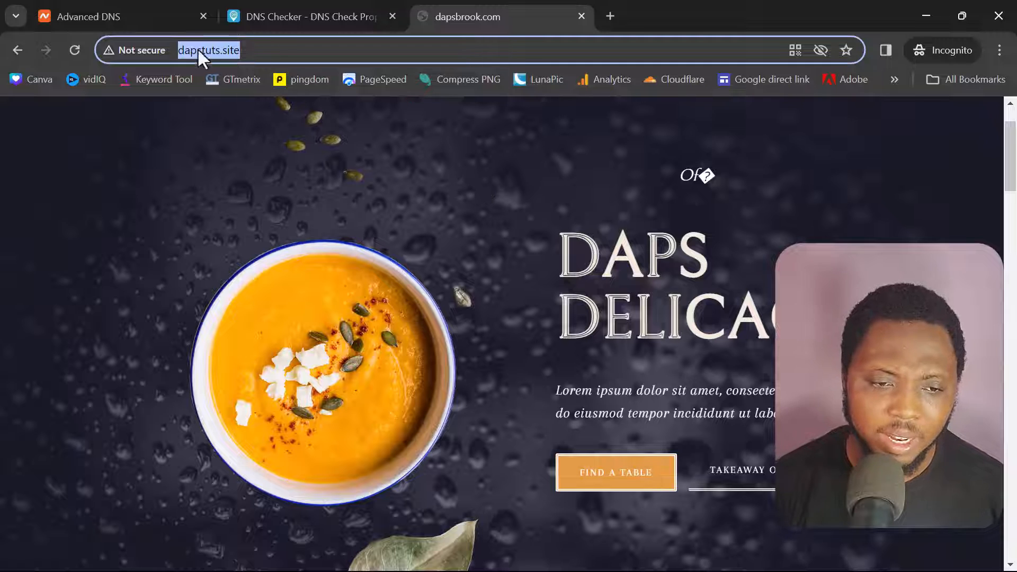
{"action": "left_click", "coordinate": [265, 49]}
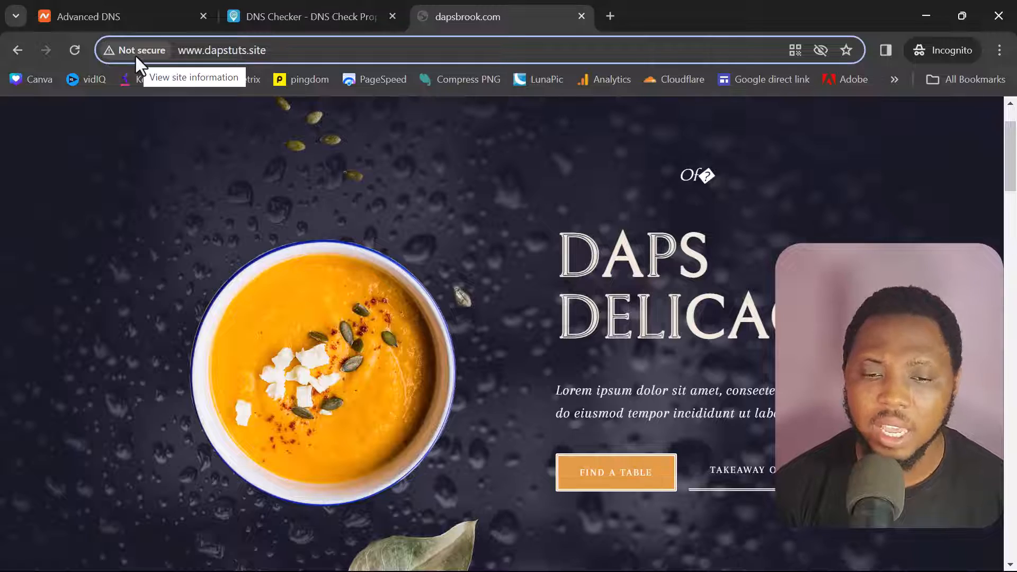
{"action": "scroll", "coordinate": [640, 199], "scroll_direction": "down", "scroll_amount": 10}
{"action": "scroll", "coordinate": [640, 199], "scroll_direction": "down", "scroll_amount": 20}
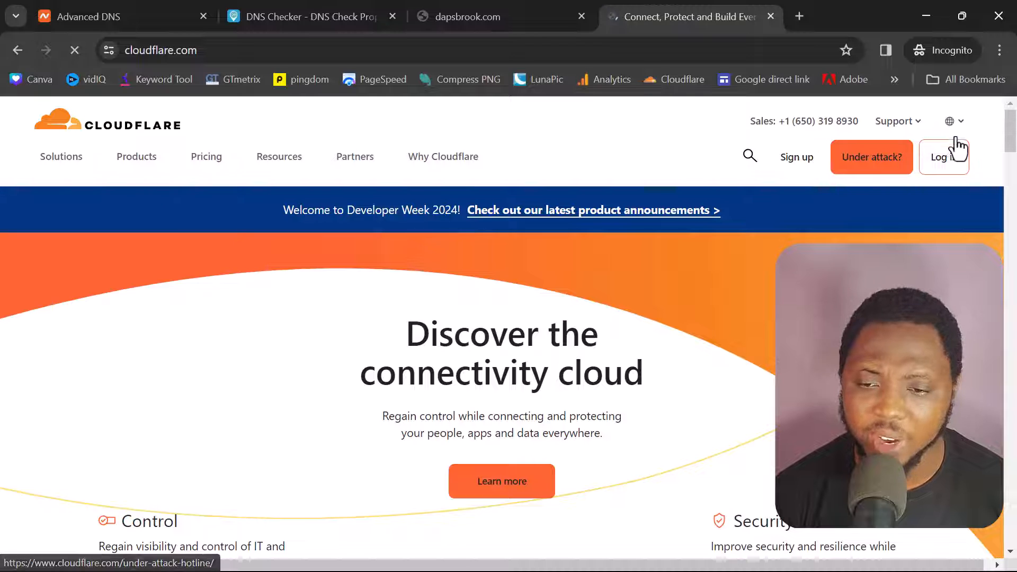
Log in to the Cloudflare dashboard and start adding a new site to the account
{"action": "left_click", "coordinate": [948, 169]}
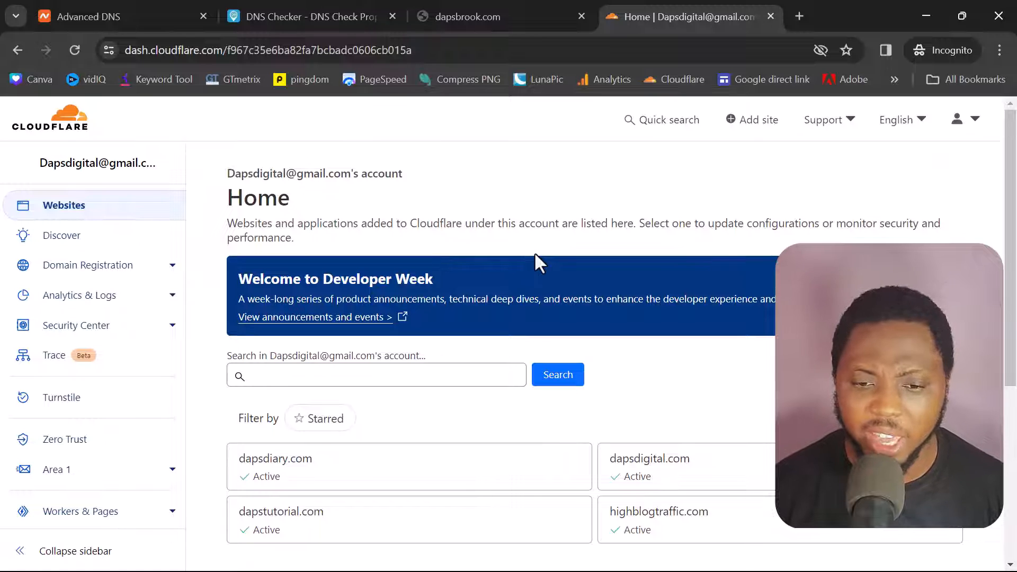
{"action": "scroll", "coordinate": [440, 258], "scroll_direction": "down", "scroll_amount": 3}
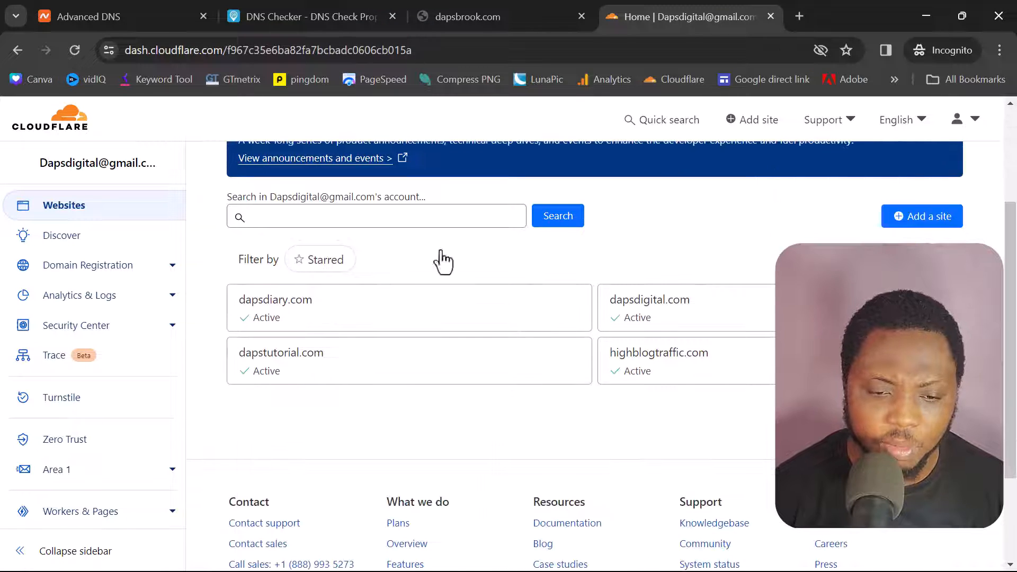
{"action": "scroll", "coordinate": [467, 362], "scroll_direction": "up", "scroll_amount": 3}
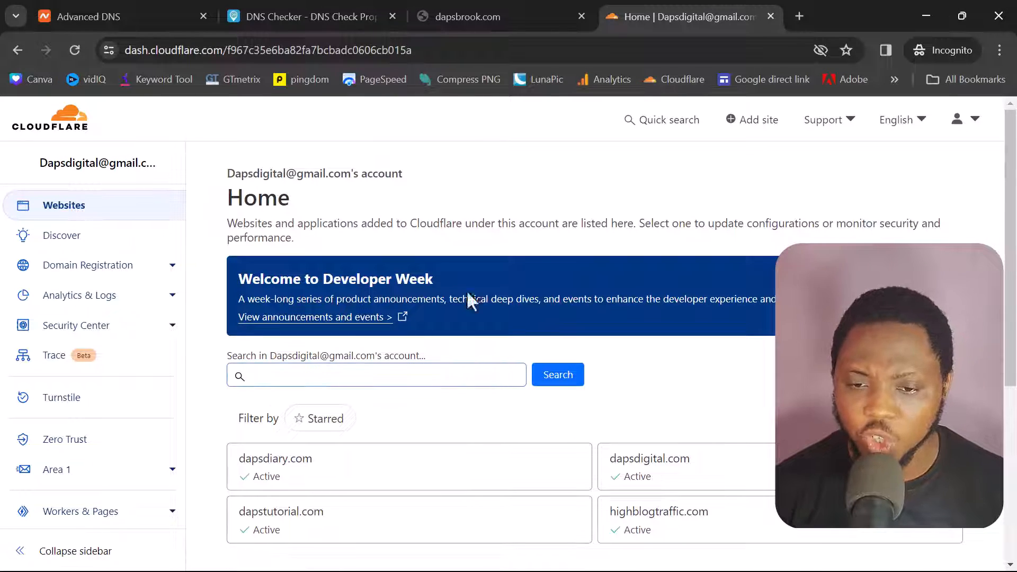
{"action": "left_click", "coordinate": [757, 125]}
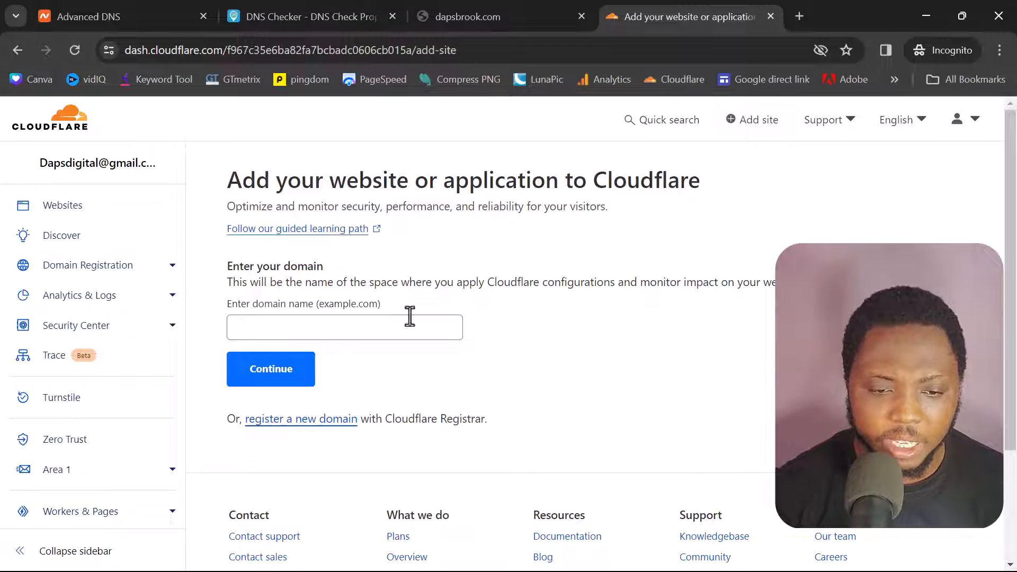
{"action": "left_click", "coordinate": [494, 11]}
{"action": "left_click", "coordinate": [173, 62]}
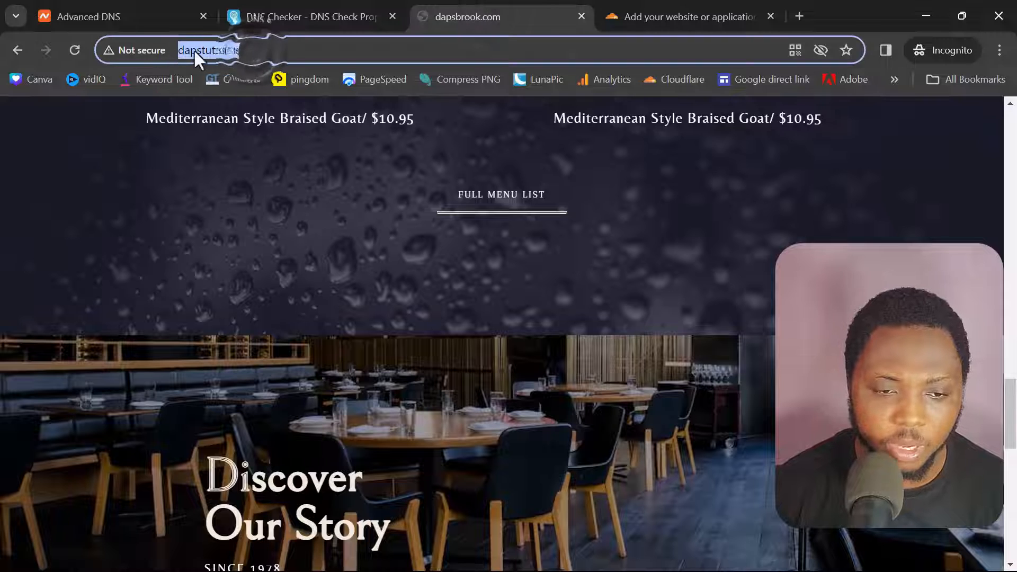
{"action": "right_click", "coordinate": [195, 51]}
{"action": "left_click", "coordinate": [248, 161]}
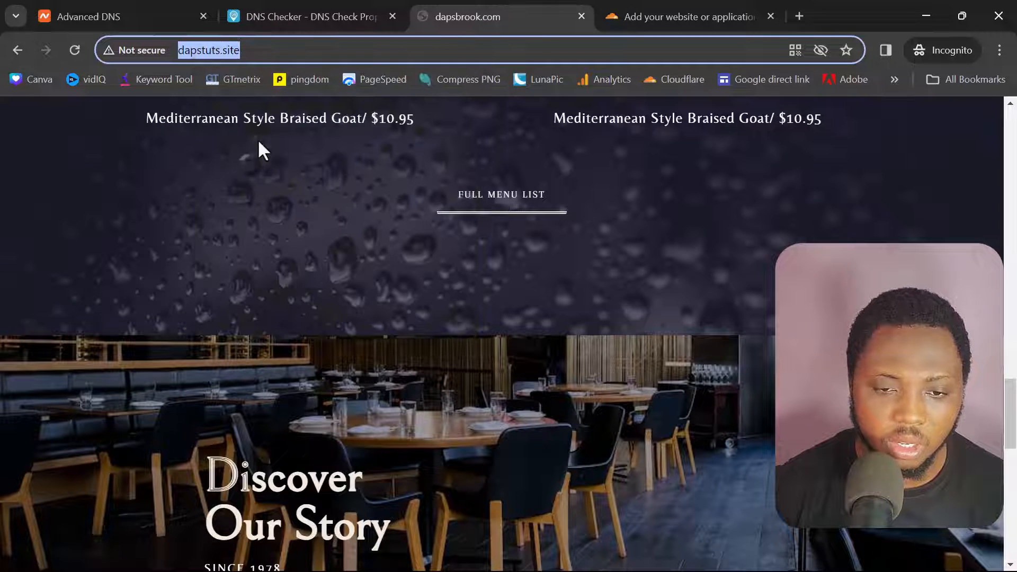
{"action": "left_click", "coordinate": [631, 13]}
{"action": "left_click", "coordinate": [248, 325]}
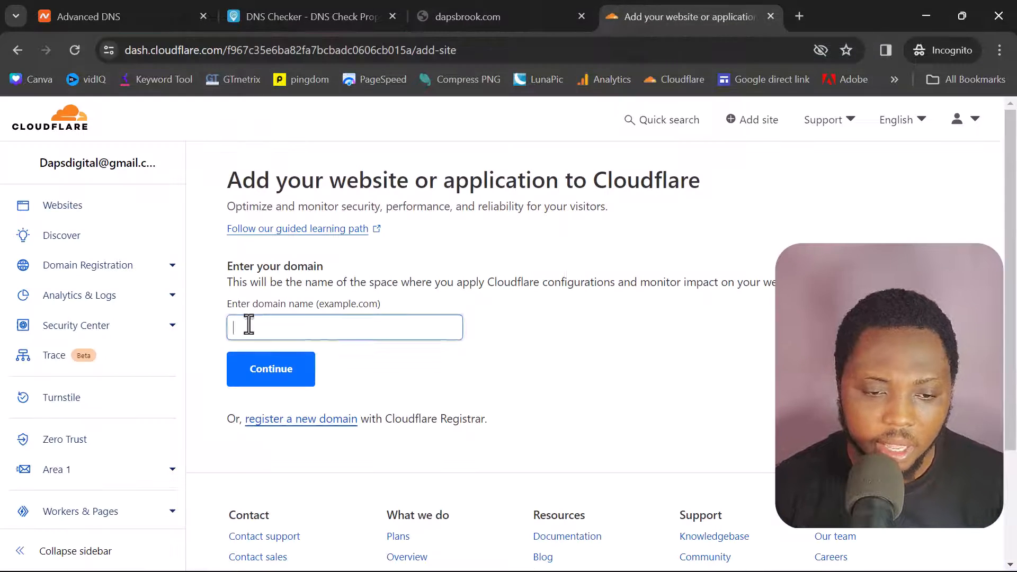
{"action": "key", "text": "ctrl+v"}
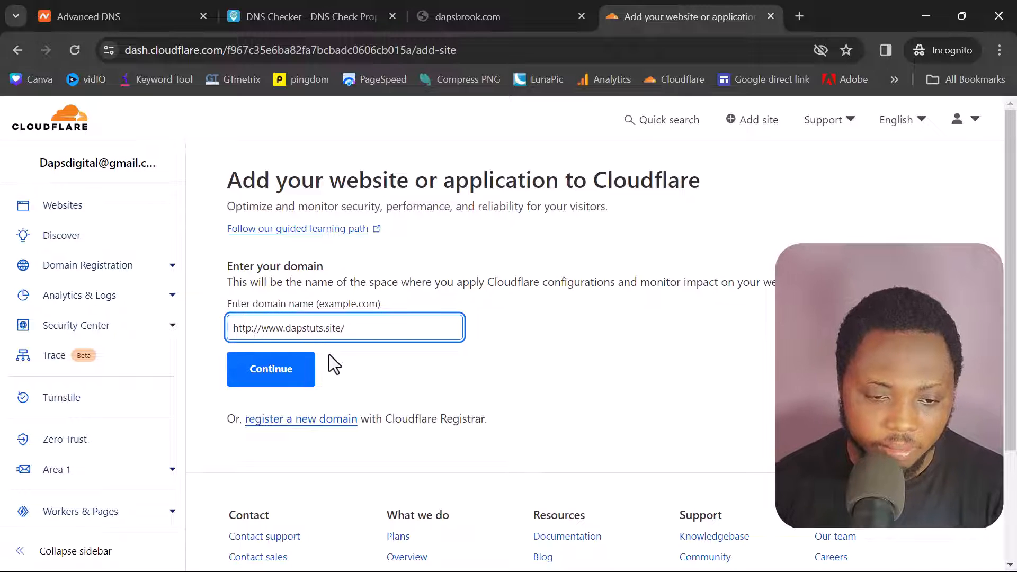
{"action": "left_click", "coordinate": [262, 374]}
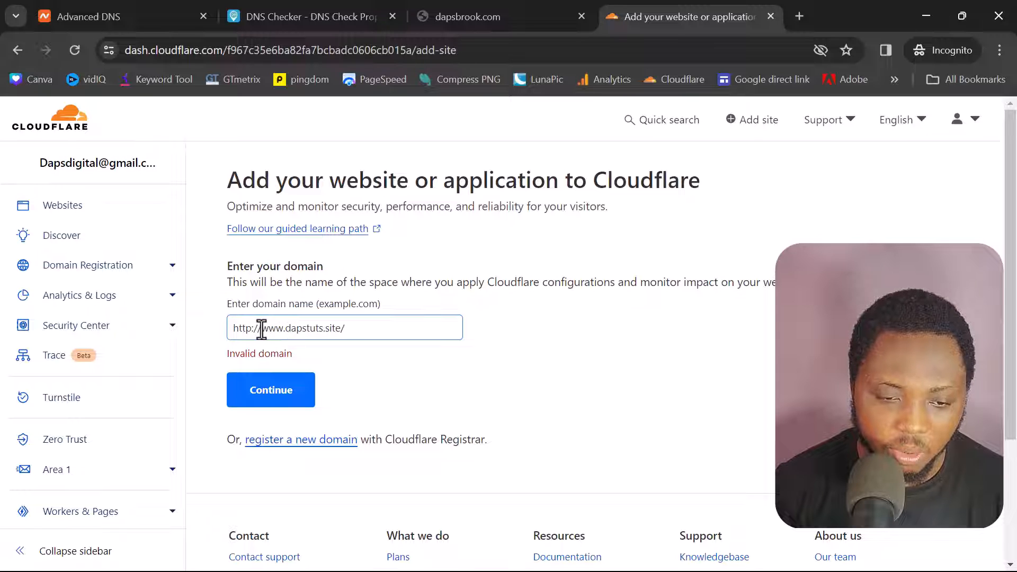
Replace the entered domain name with dapstuts.site and continue to the plan selection
{"action": "left_click", "coordinate": [261, 329]}
{"action": "key", "text": "ctrl+a"}
{"action": "key", "text": "ctrl+v"}
{"action": "left_click", "coordinate": [267, 391]}
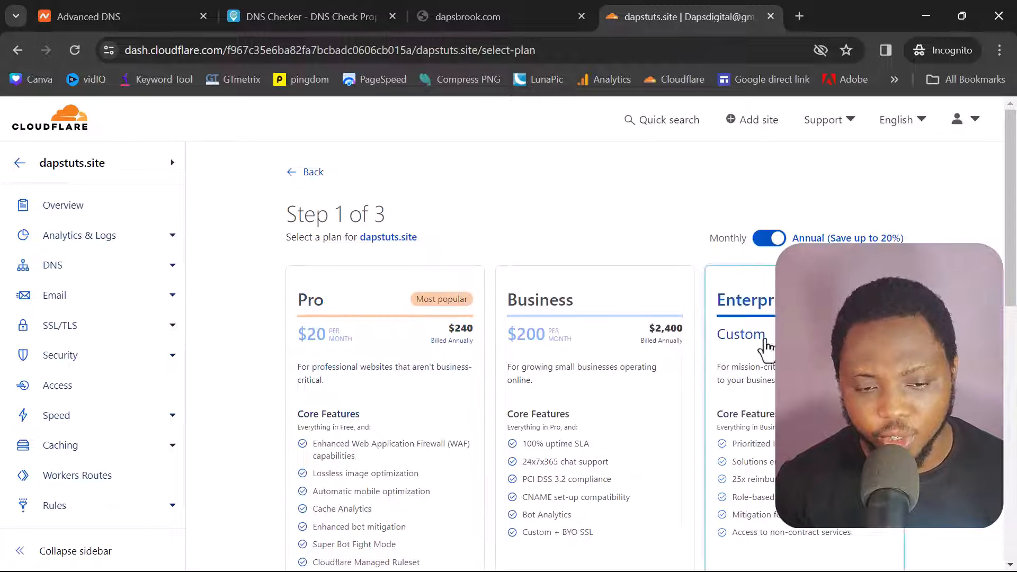
Choose the Free $0 plan for dapstuts.site and continue to the DNS record review
{"action": "scroll", "coordinate": [668, 365], "scroll_direction": "down", "scroll_amount": 10}
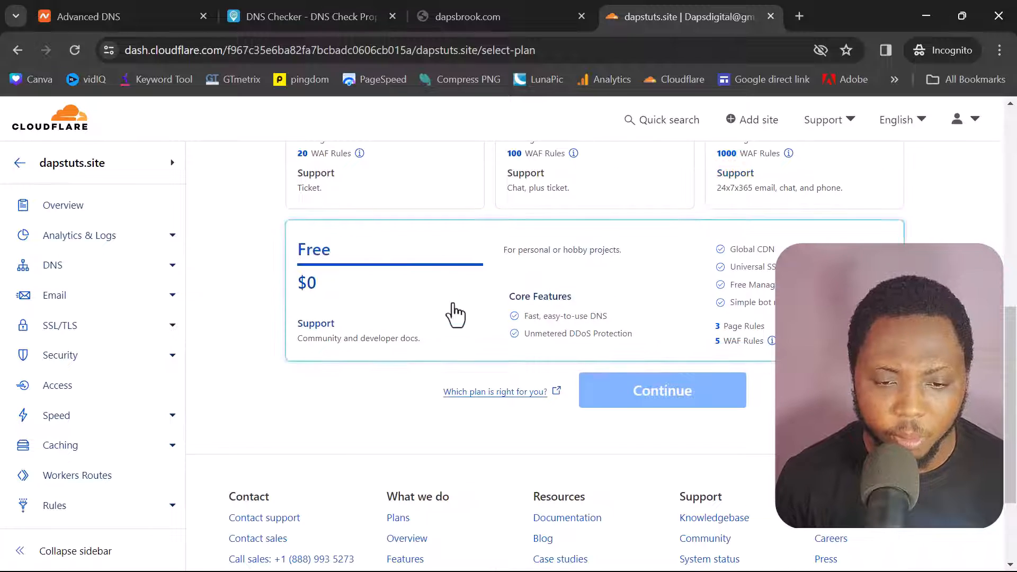
{"action": "left_click", "coordinate": [398, 307]}
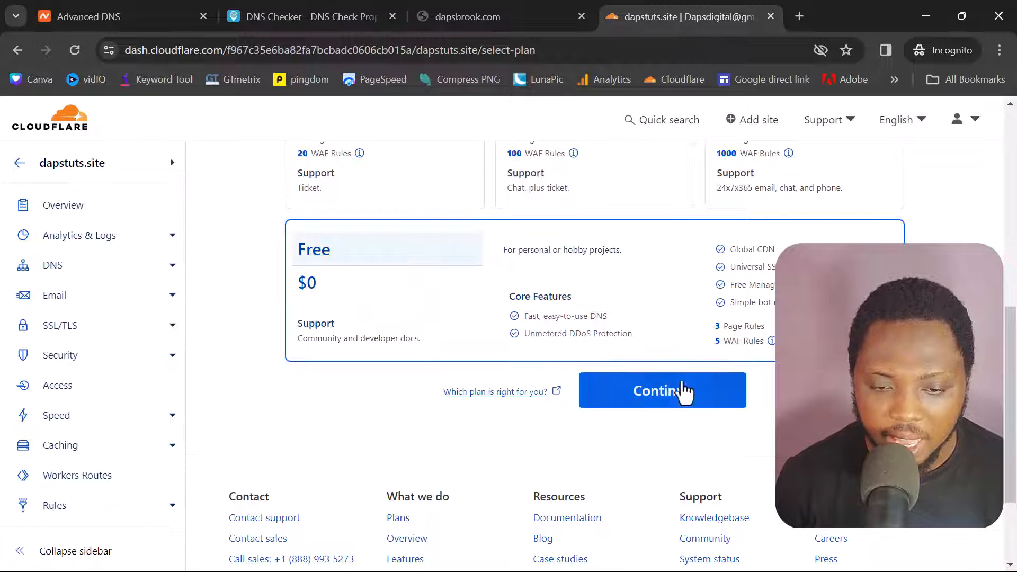
{"action": "left_click", "coordinate": [663, 400]}
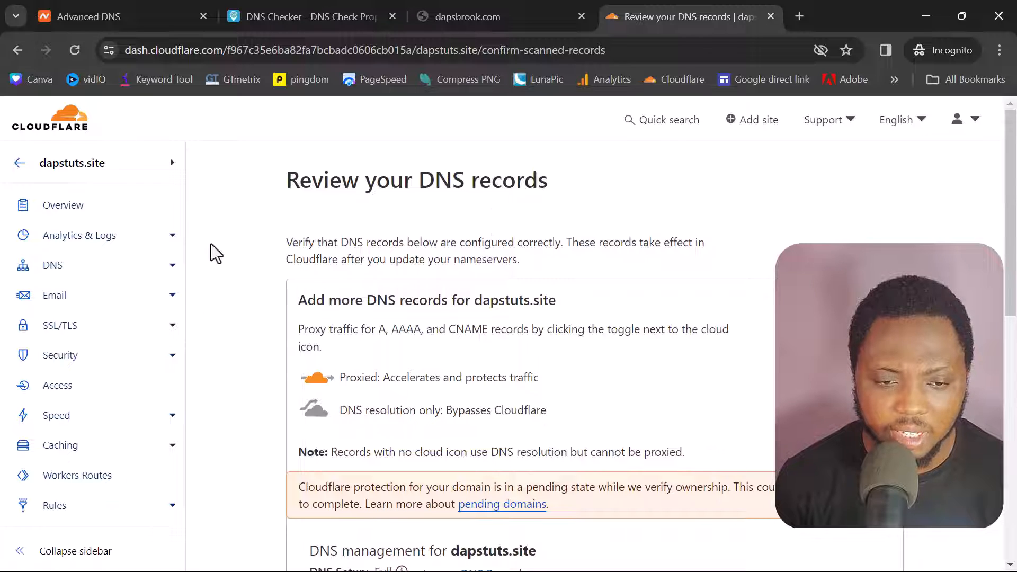
Review the scanned DNS records for dapstuts.site, including the www CNAME, and continue to the nameserver instructions
{"action": "scroll", "coordinate": [265, 260], "scroll_direction": "down", "scroll_amount": 4}
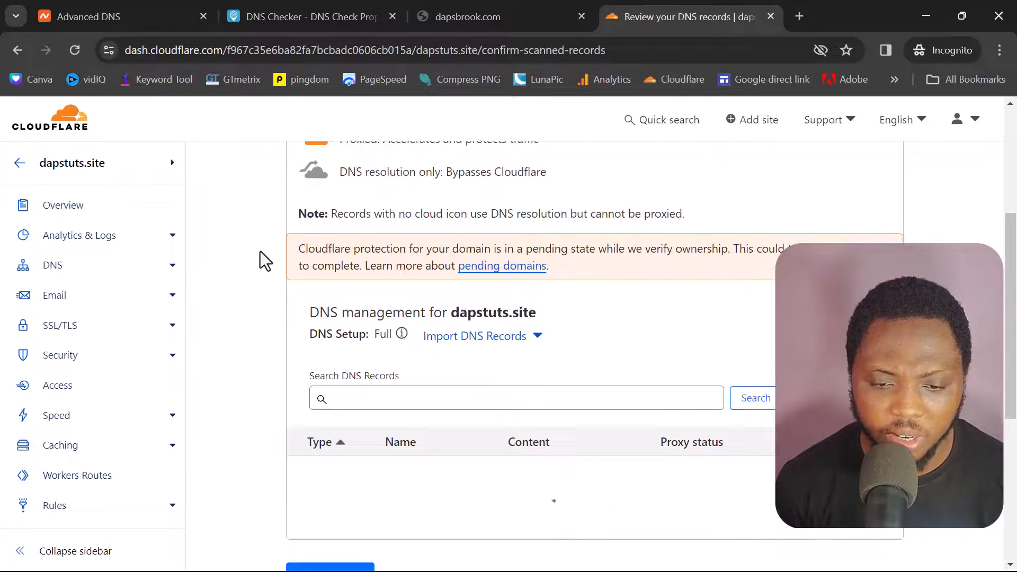
{"action": "scroll", "coordinate": [265, 261], "scroll_direction": "down", "scroll_amount": 4}
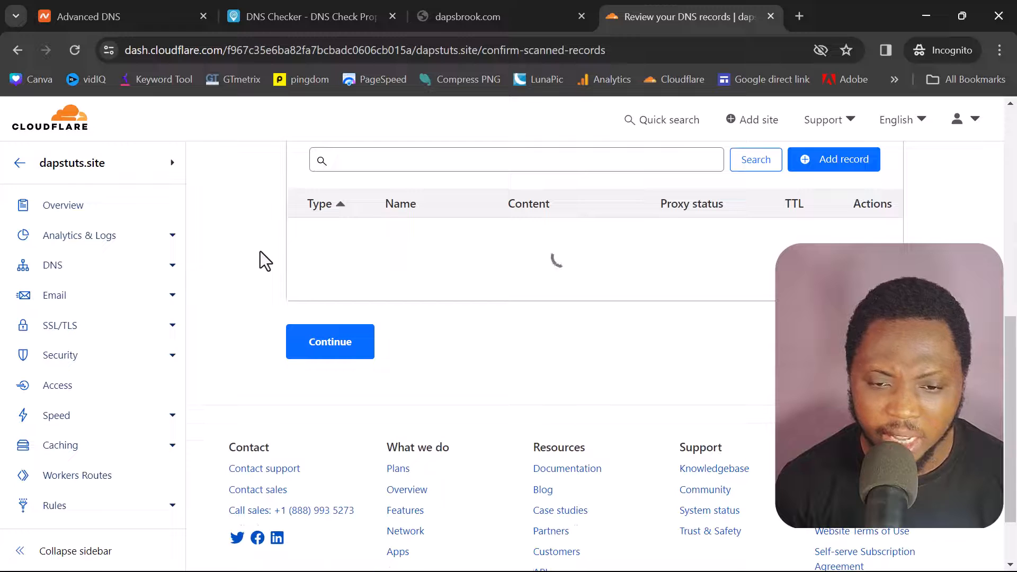
{"action": "scroll", "coordinate": [265, 260], "scroll_direction": "up", "scroll_amount": 3}
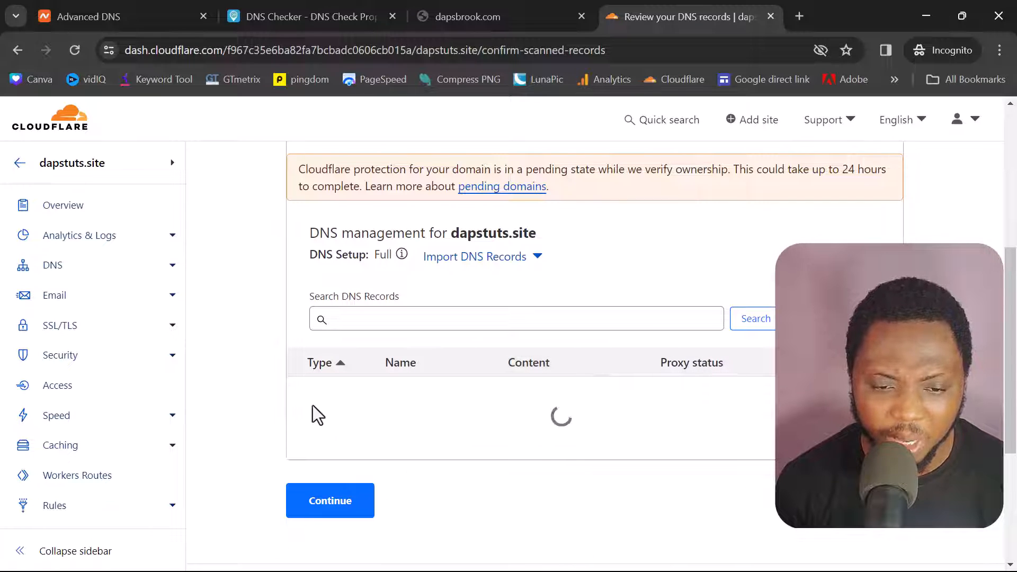
{"action": "scroll", "coordinate": [276, 483], "scroll_direction": "up", "scroll_amount": 3}
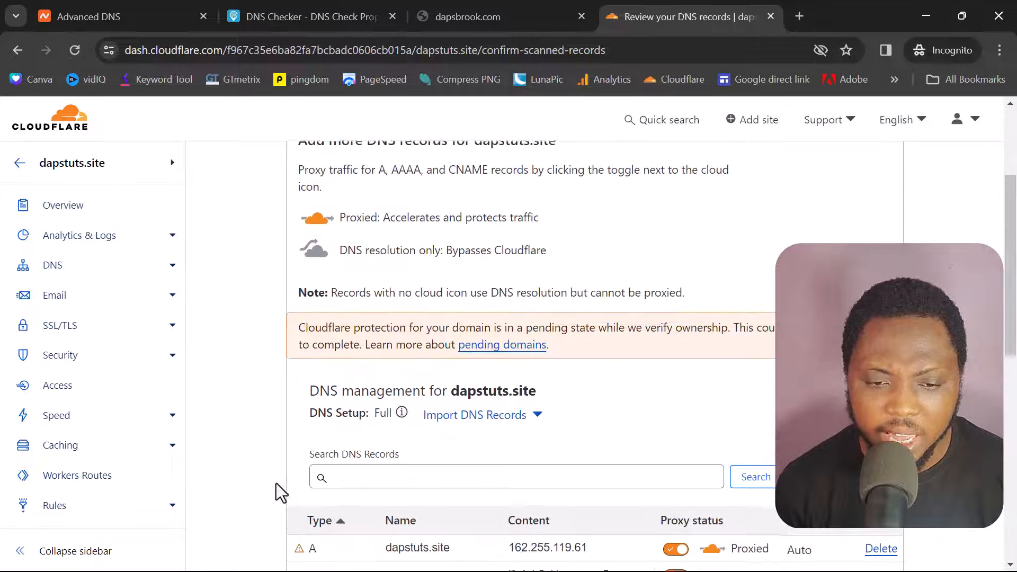
{"action": "scroll", "coordinate": [318, 419], "scroll_direction": "down", "scroll_amount": 4}
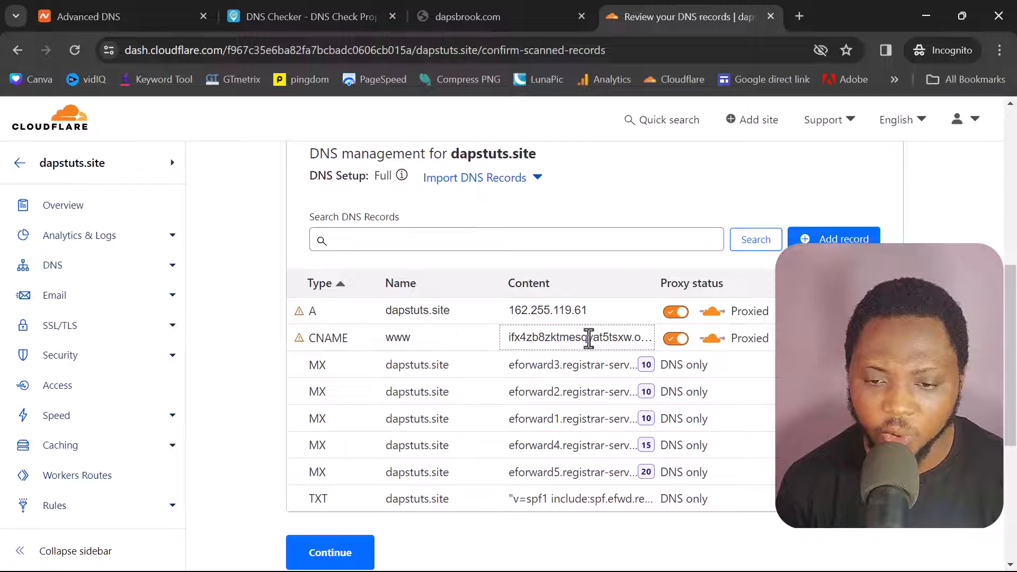
{"action": "scroll", "coordinate": [446, 336], "scroll_direction": "down", "scroll_amount": 1}
{"action": "left_click", "coordinate": [324, 479]}
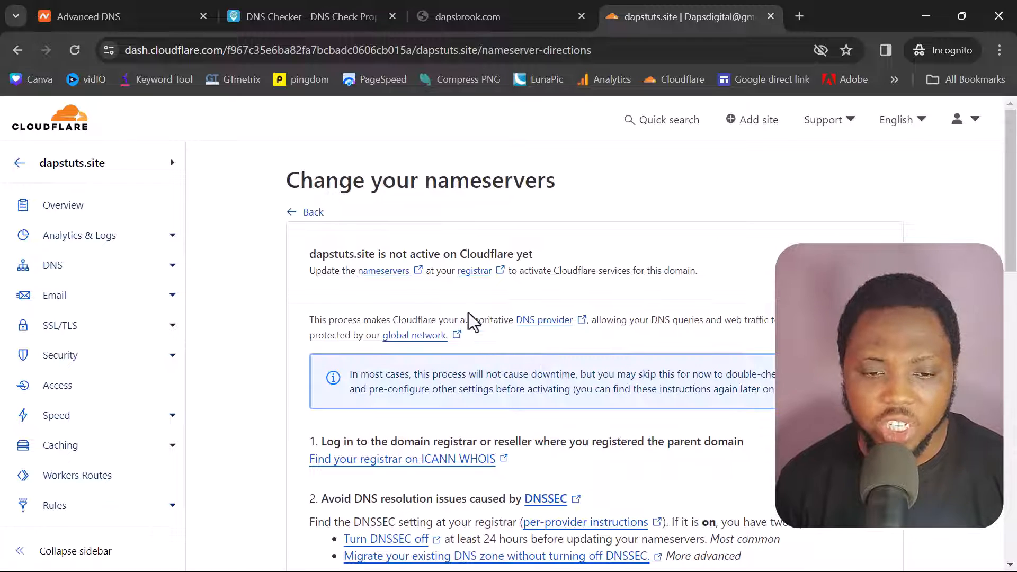
Copy the first assigned Cloudflare nameserver, jo.ns.cloudflare.com, and open the nameserver settings of dapstuts.site in Namecheap
{"action": "scroll", "coordinate": [371, 270], "scroll_direction": "down", "scroll_amount": 6}
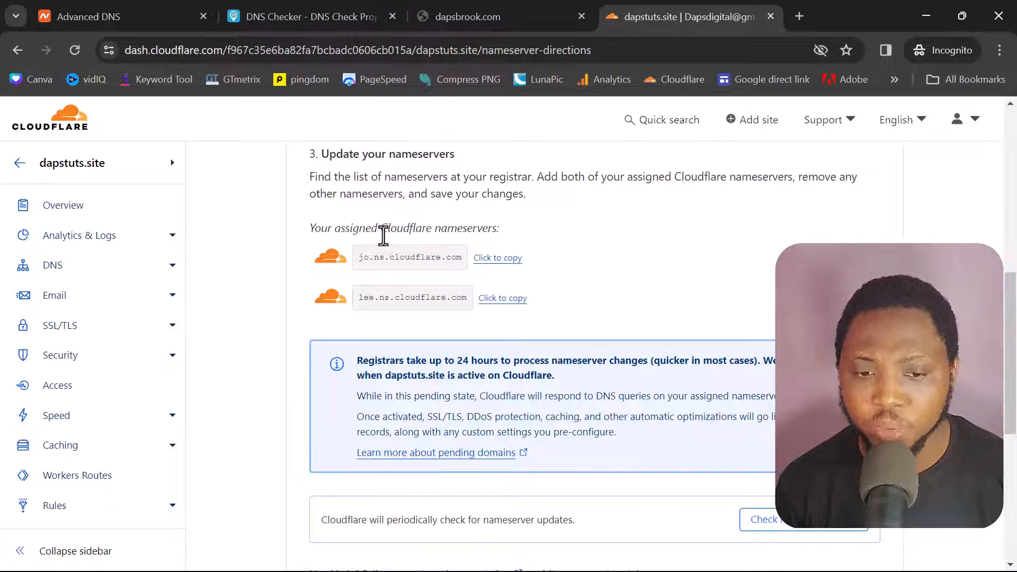
{"action": "left_click", "coordinate": [494, 259]}
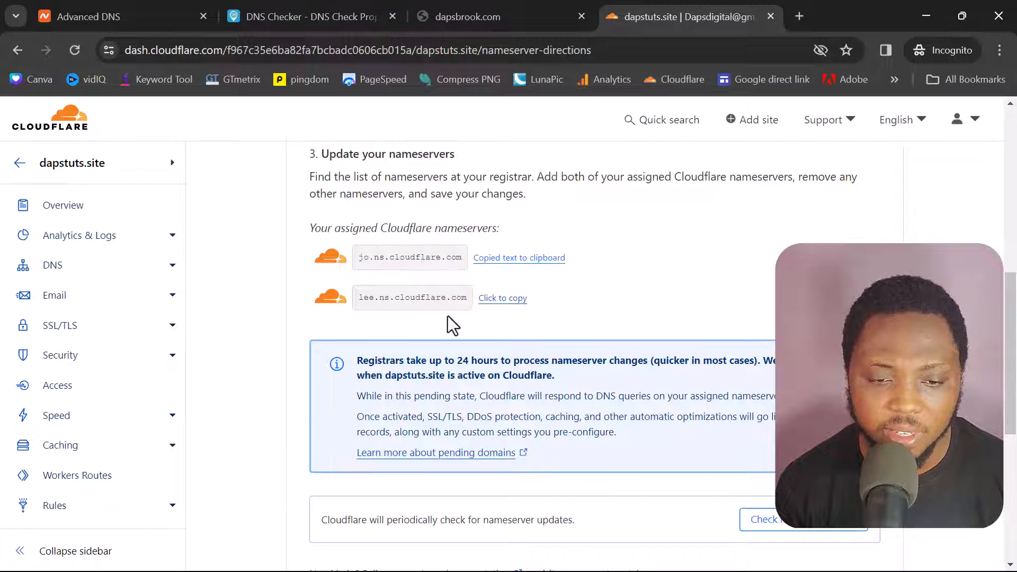
{"action": "left_click", "coordinate": [82, 12]}
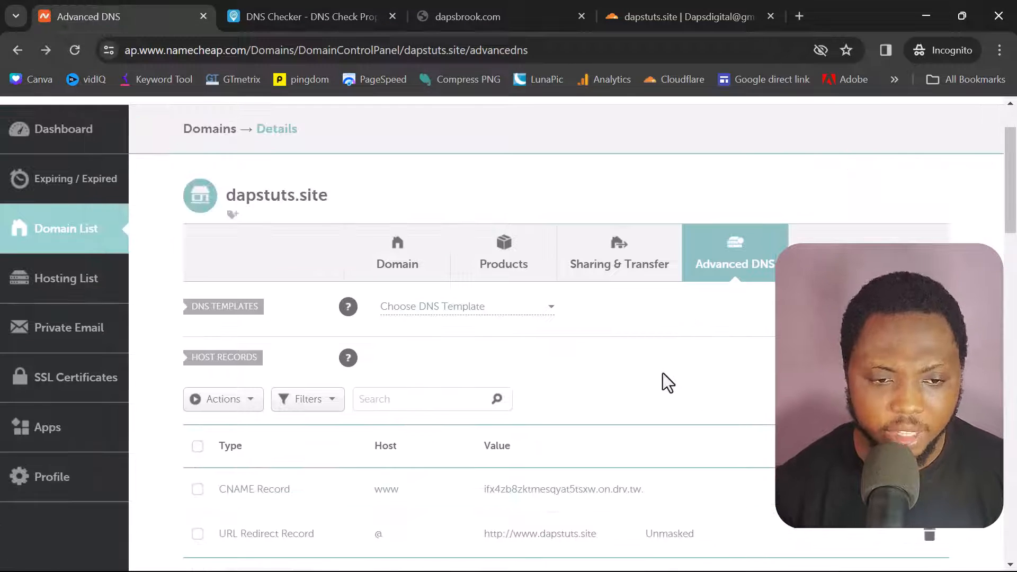
{"action": "left_click", "coordinate": [396, 258]}
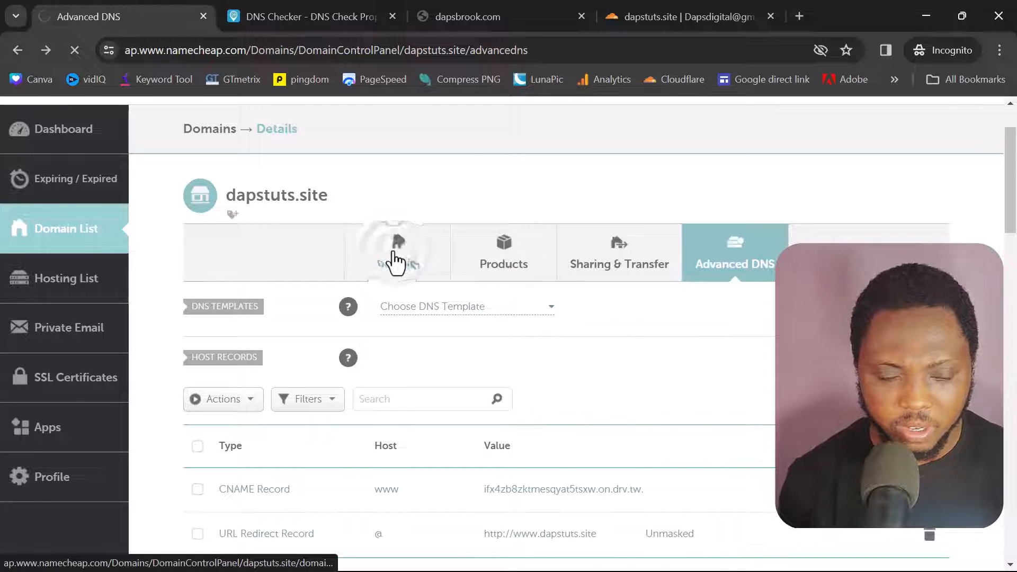
{"action": "scroll", "coordinate": [714, 348], "scroll_direction": "down", "scroll_amount": 6}
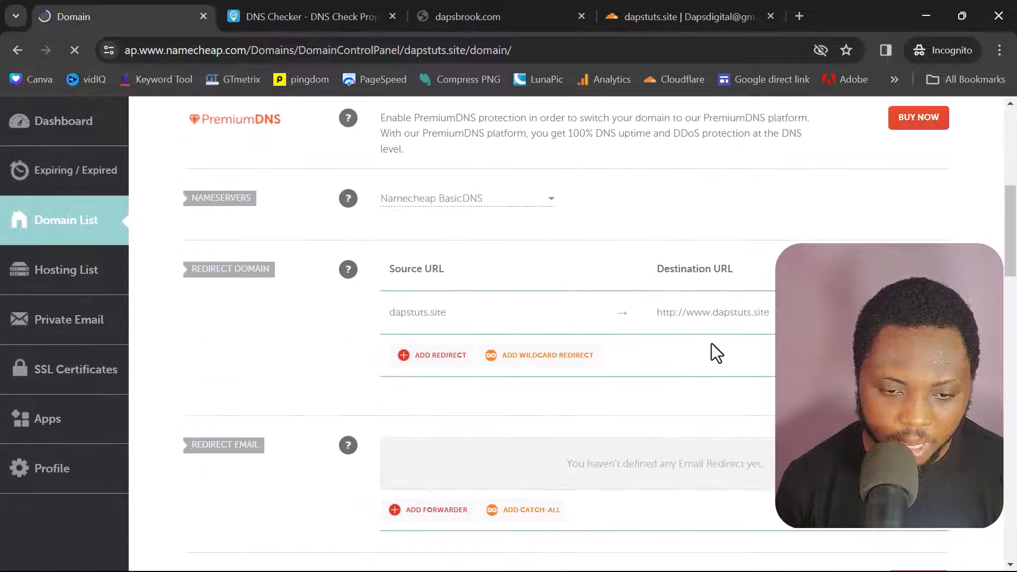
Switch the domain's nameservers to Custom DNS and enter jo.ns.cloudflare.com as Nameserver 1
{"action": "left_click", "coordinate": [453, 199]}
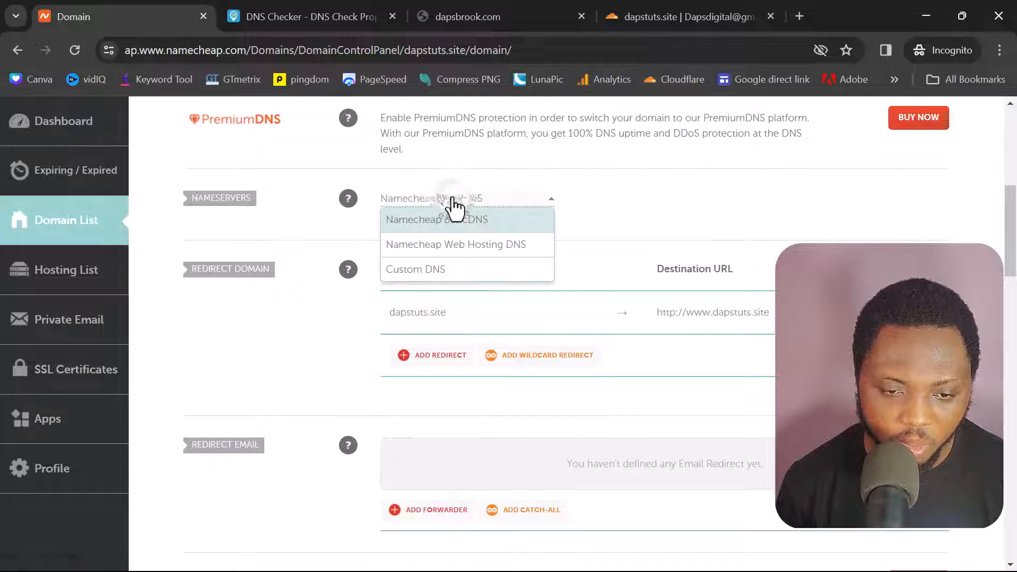
{"action": "left_click", "coordinate": [420, 276]}
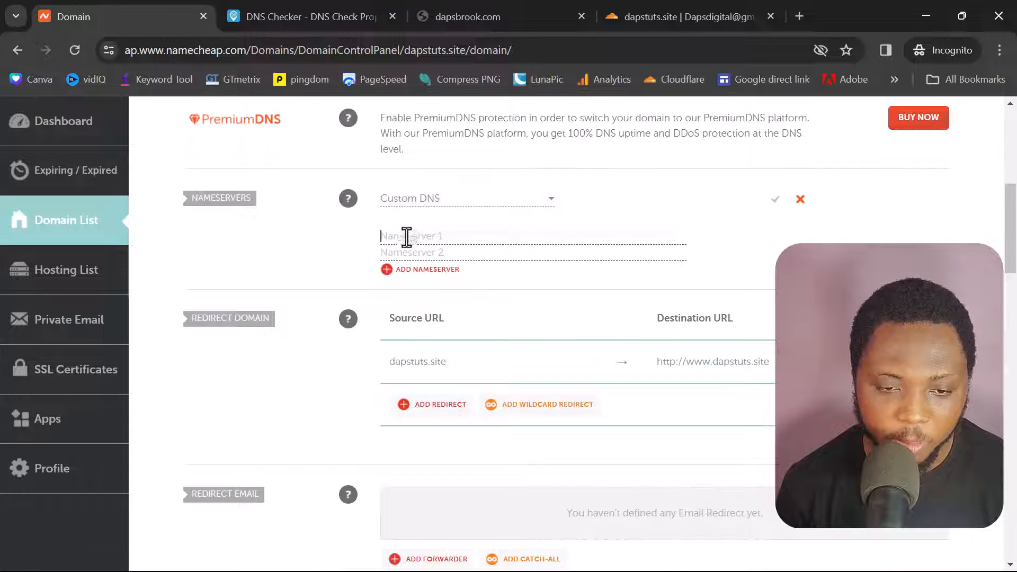
{"action": "left_click", "coordinate": [407, 236]}
{"action": "key", "text": "ctrl+v"}
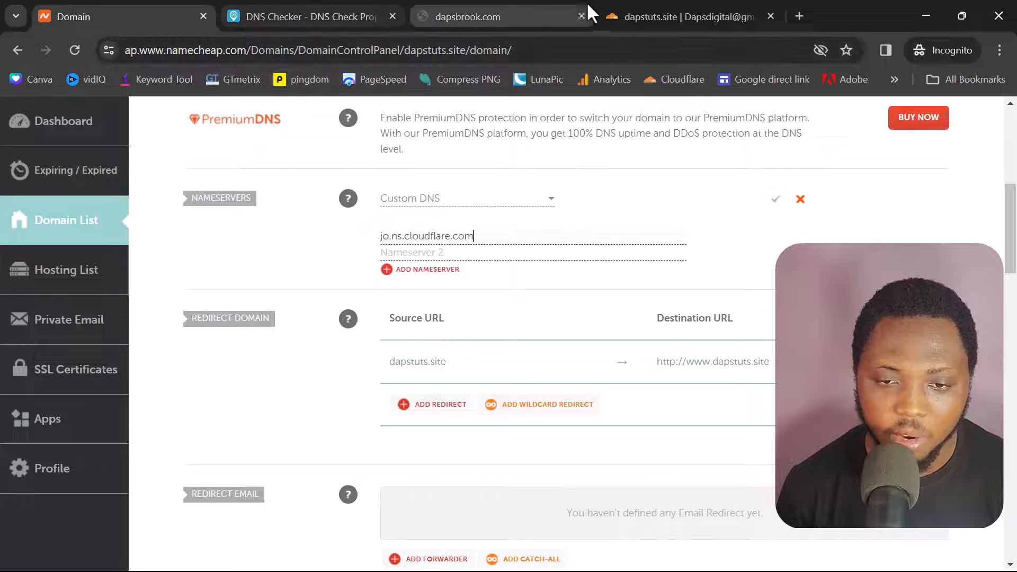
Copy the second assigned Cloudflare nameserver, lee.ns.cloudflare.com, enter it as Nameserver 2 in Namecheap, and save the nameserver change
{"action": "left_click", "coordinate": [678, 11]}
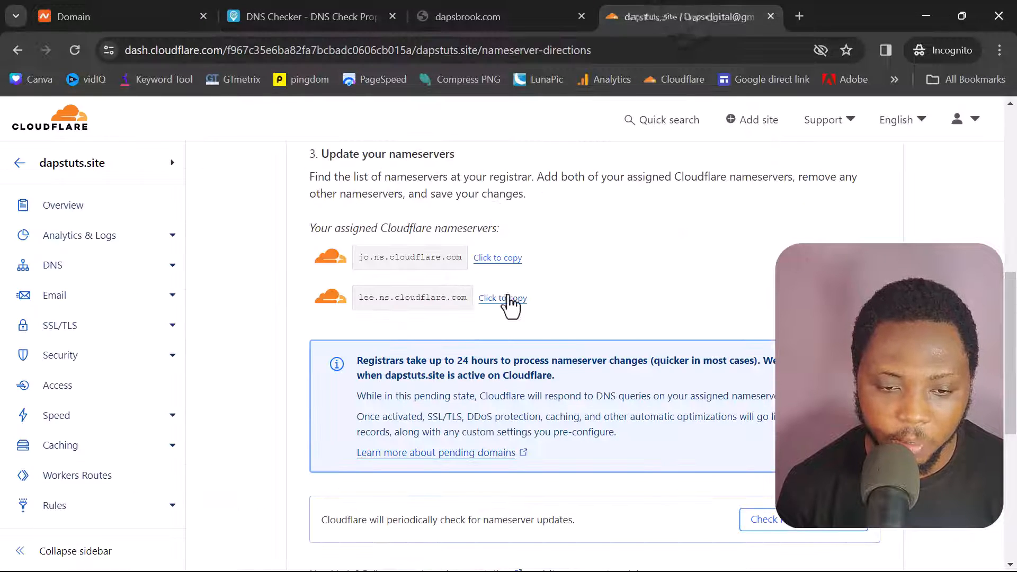
{"action": "left_click", "coordinate": [506, 298]}
{"action": "left_click", "coordinate": [122, 17]}
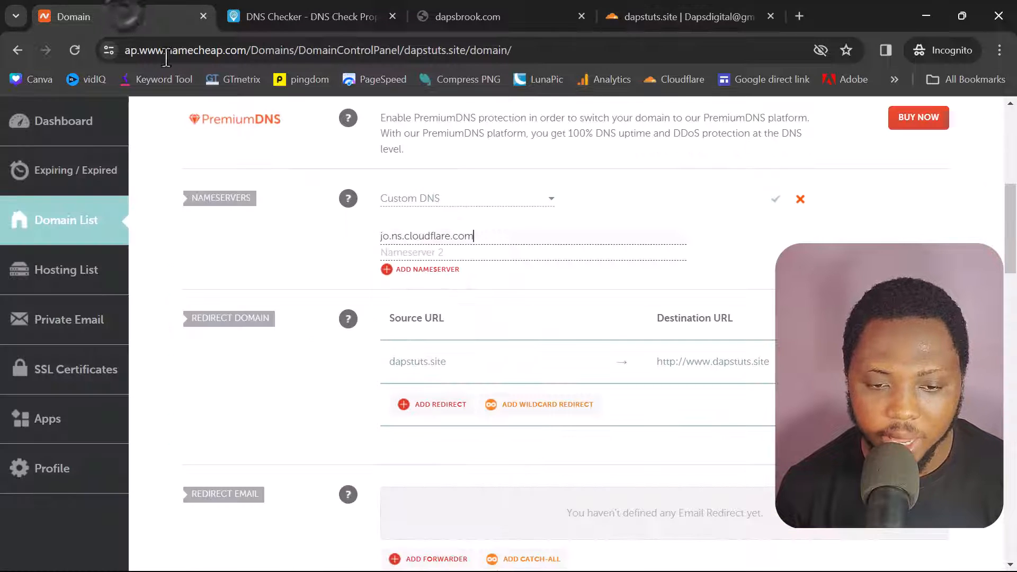
{"action": "left_click", "coordinate": [407, 255]}
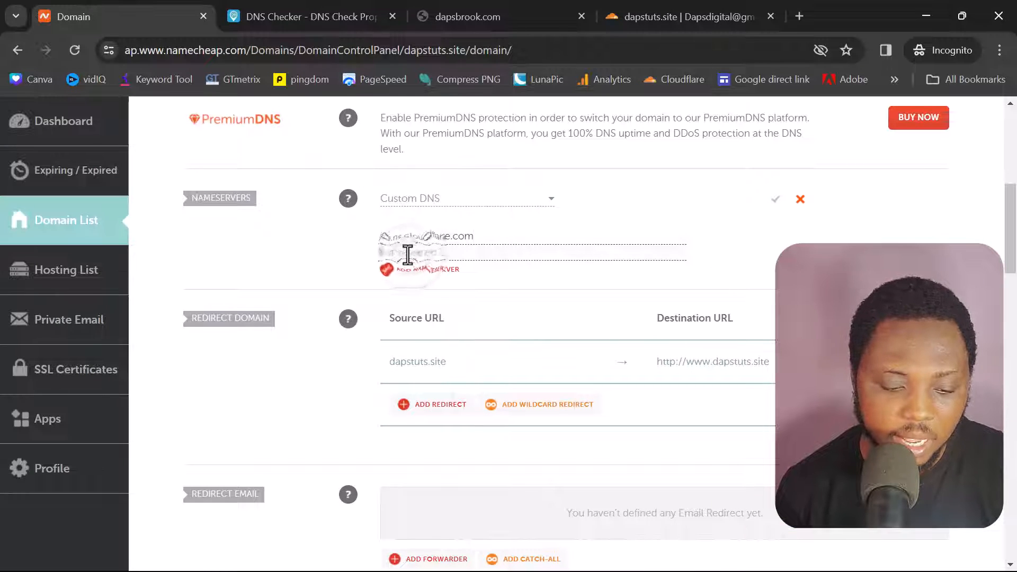
{"action": "key", "text": "ctrl+v"}
{"action": "scroll", "coordinate": [408, 255], "scroll_direction": "down", "scroll_amount": 6}
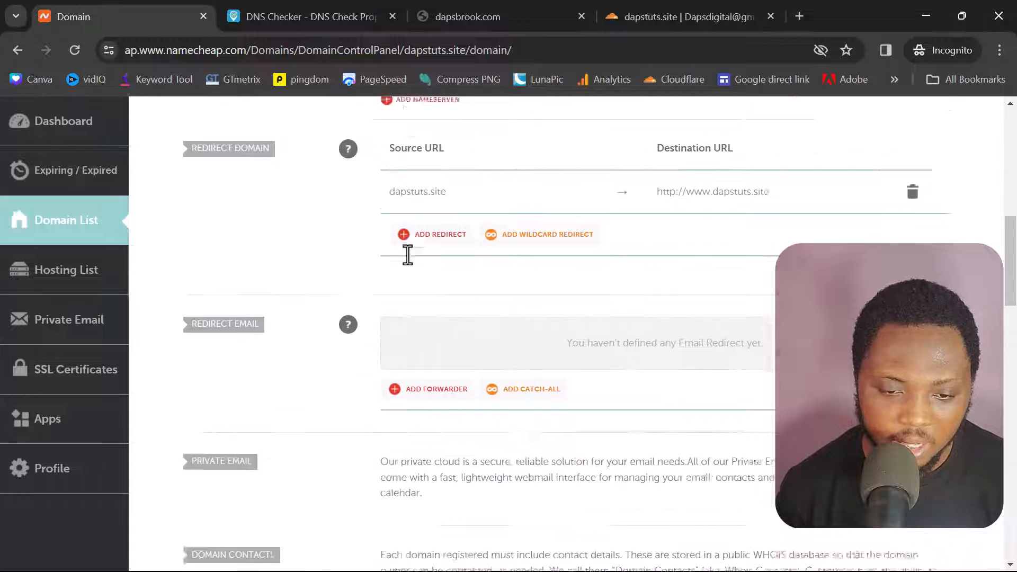
{"action": "scroll", "coordinate": [408, 254], "scroll_direction": "up", "scroll_amount": 6}
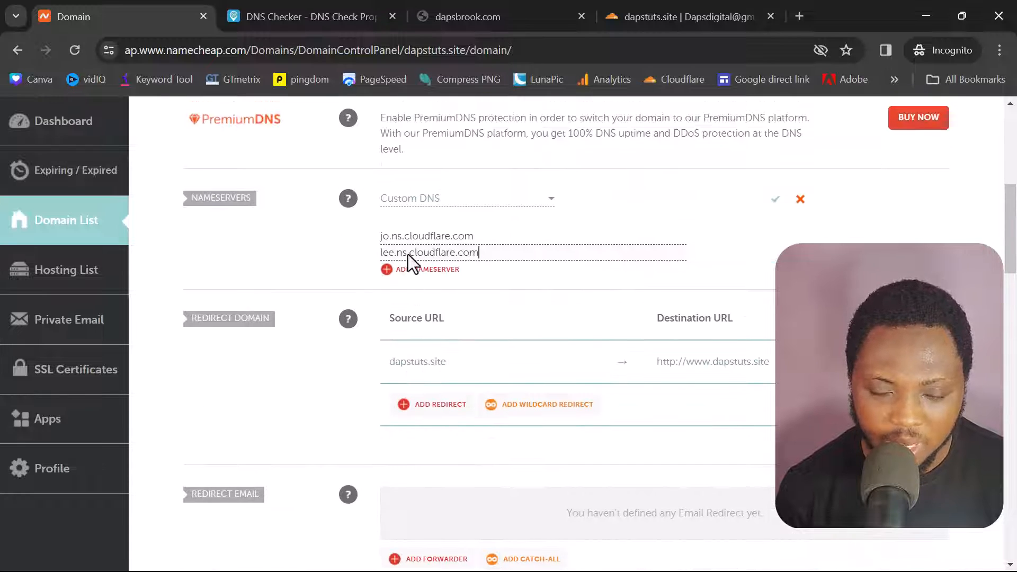
{"action": "left_click", "coordinate": [774, 201]}
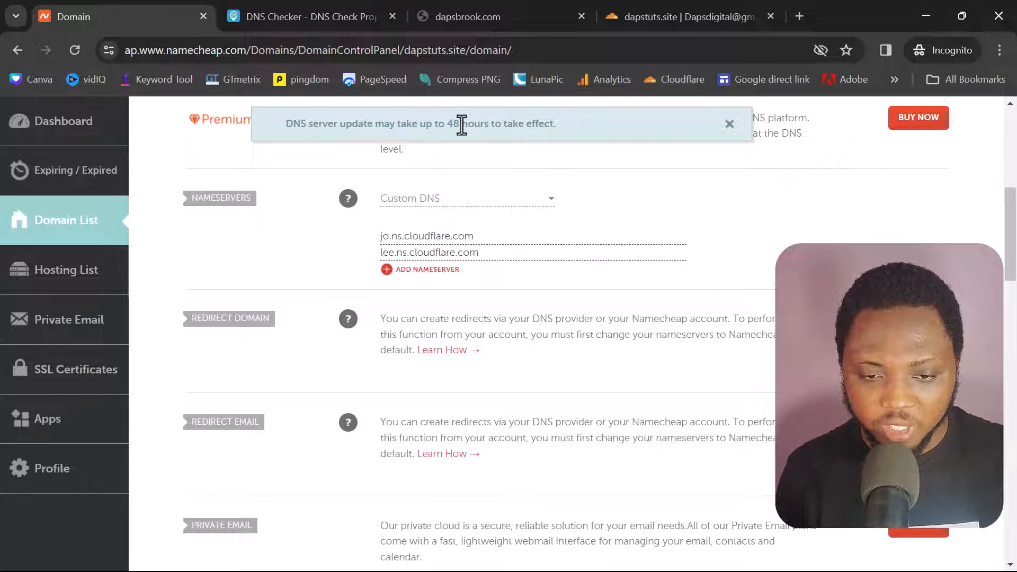
{"action": "left_click", "coordinate": [729, 125]}
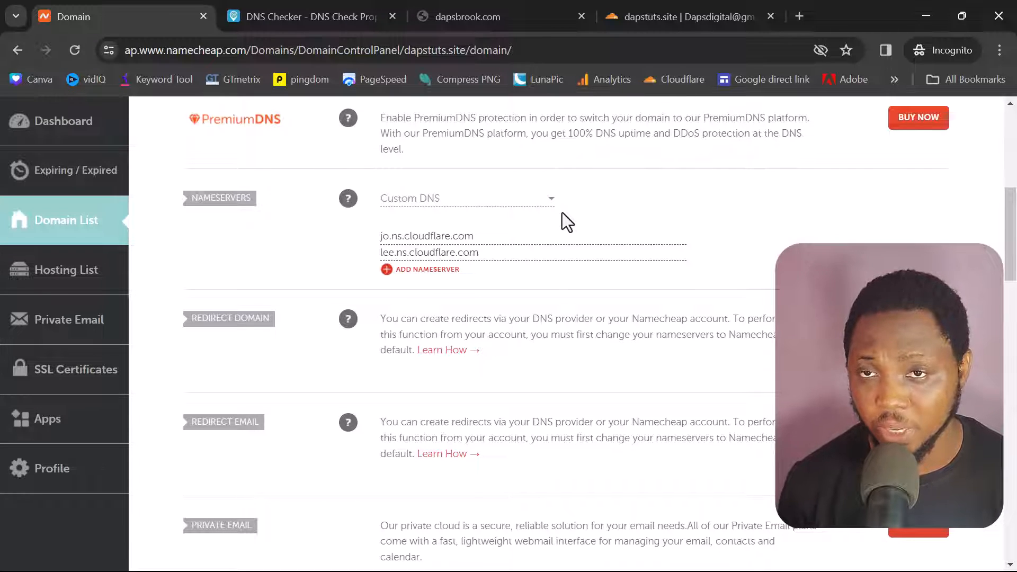
Return to Cloudflare's nameserver instructions and request a nameserver check for dapstuts.site
{"action": "left_click", "coordinate": [679, 17]}
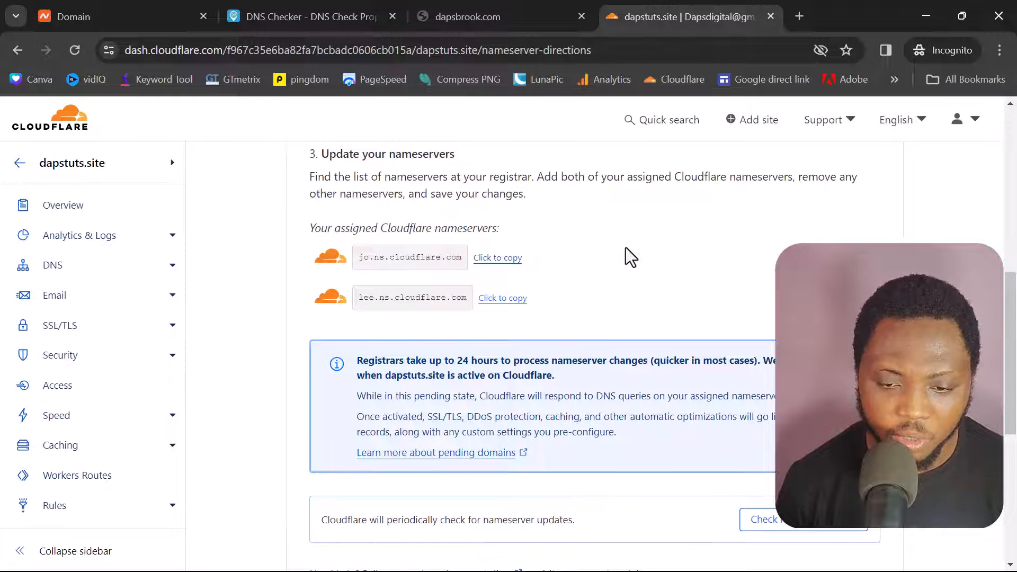
{"action": "scroll", "coordinate": [627, 256], "scroll_direction": "down", "scroll_amount": 3}
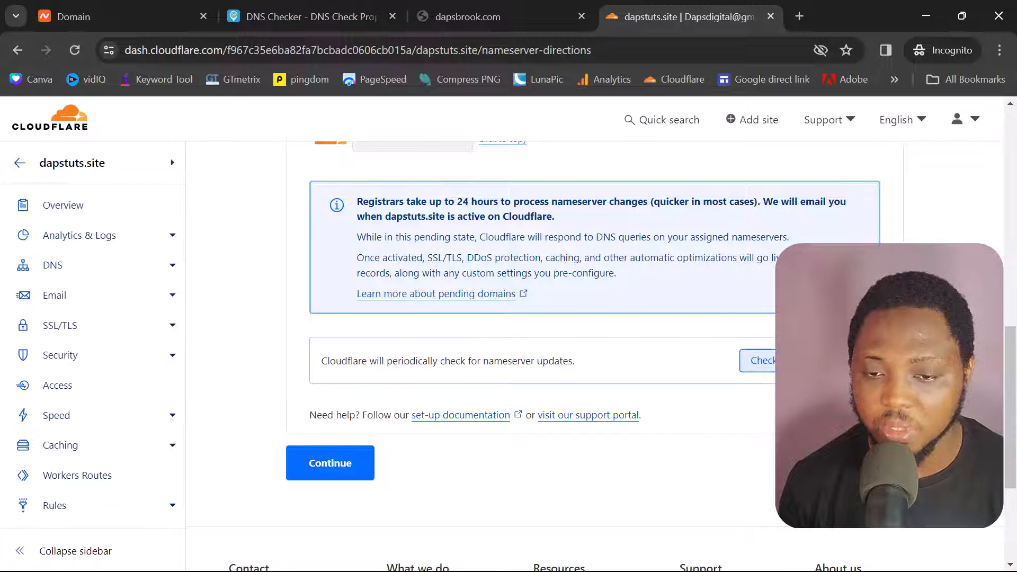
{"action": "left_click", "coordinate": [758, 361]}
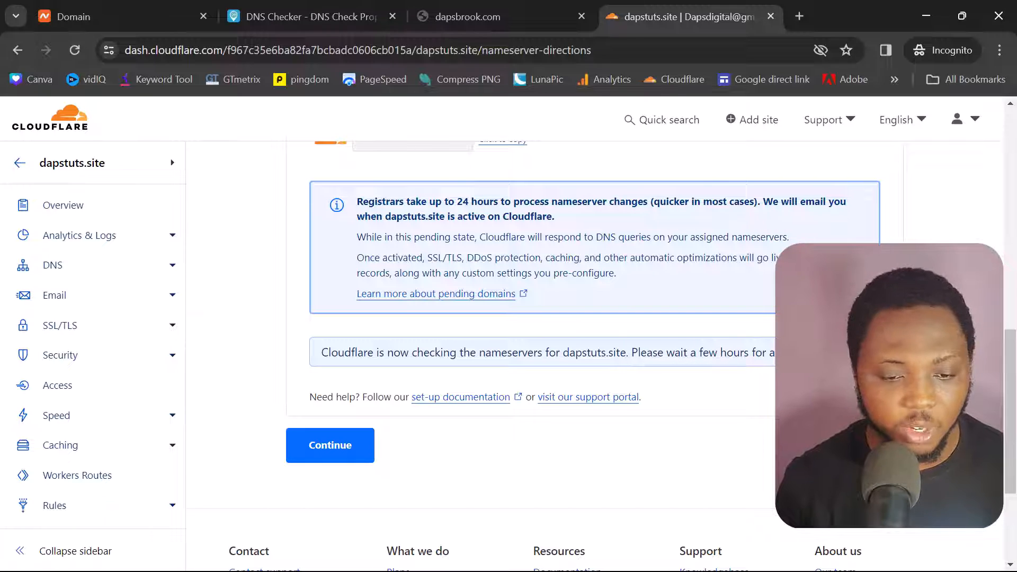
{"action": "scroll", "coordinate": [765, 375], "scroll_direction": "up", "scroll_amount": 4}
{"action": "scroll", "coordinate": [765, 375], "scroll_direction": "down", "scroll_amount": 4}
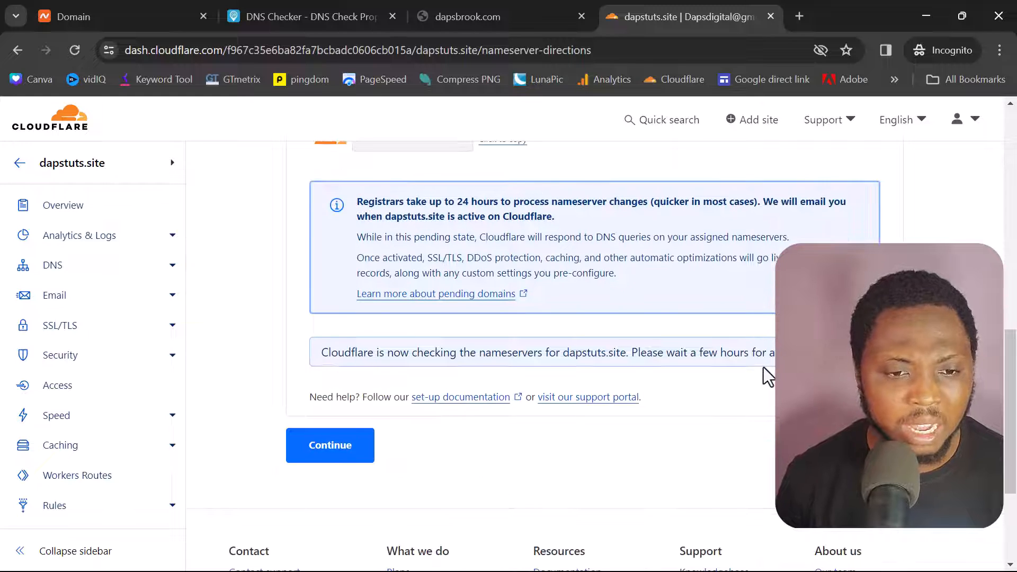
{"action": "left_click", "coordinate": [283, 17]}
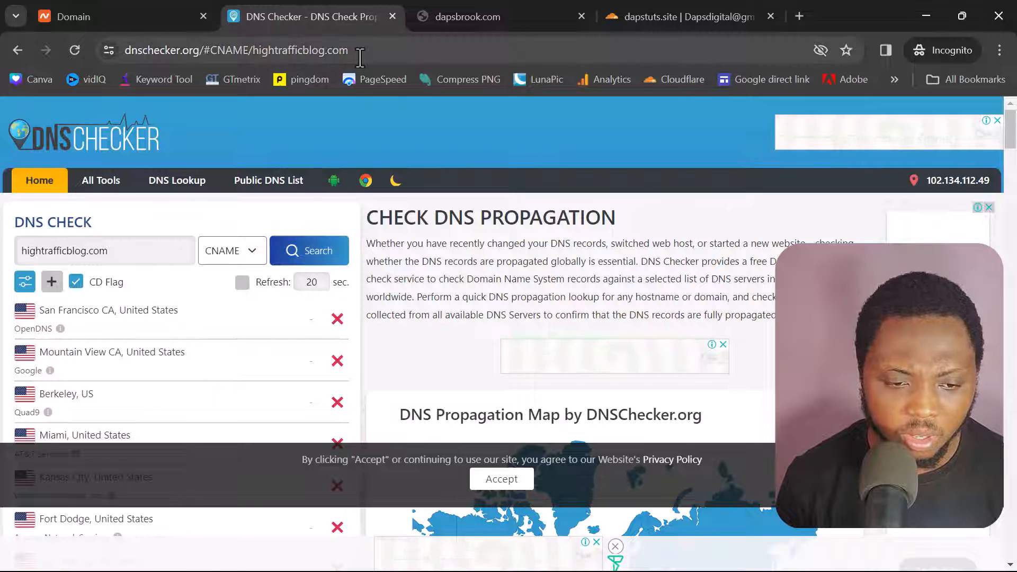
{"action": "left_click", "coordinate": [467, 19]}
{"action": "right_click", "coordinate": [221, 51]}
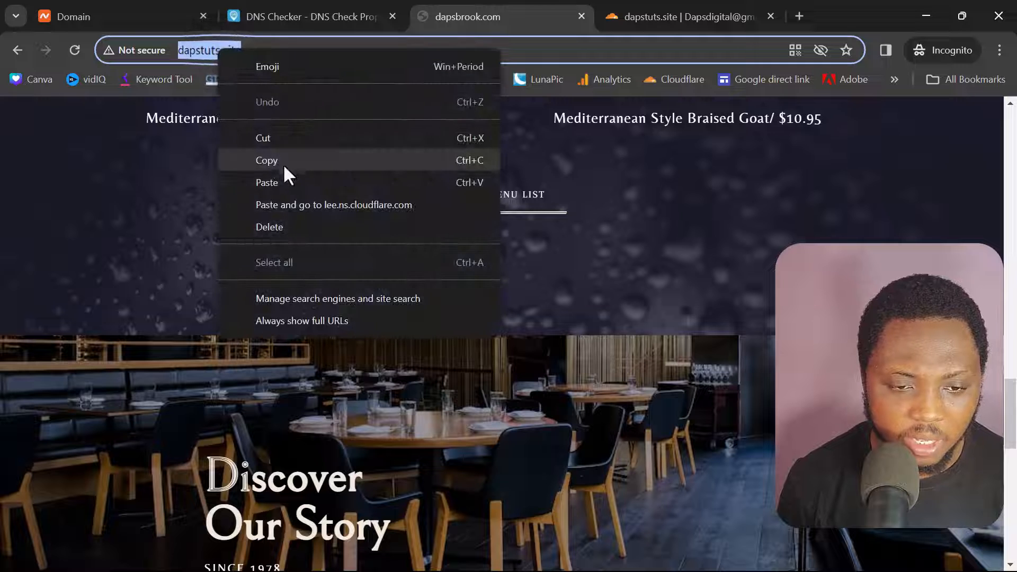
{"action": "left_click", "coordinate": [283, 164]}
{"action": "left_click", "coordinate": [310, 16]}
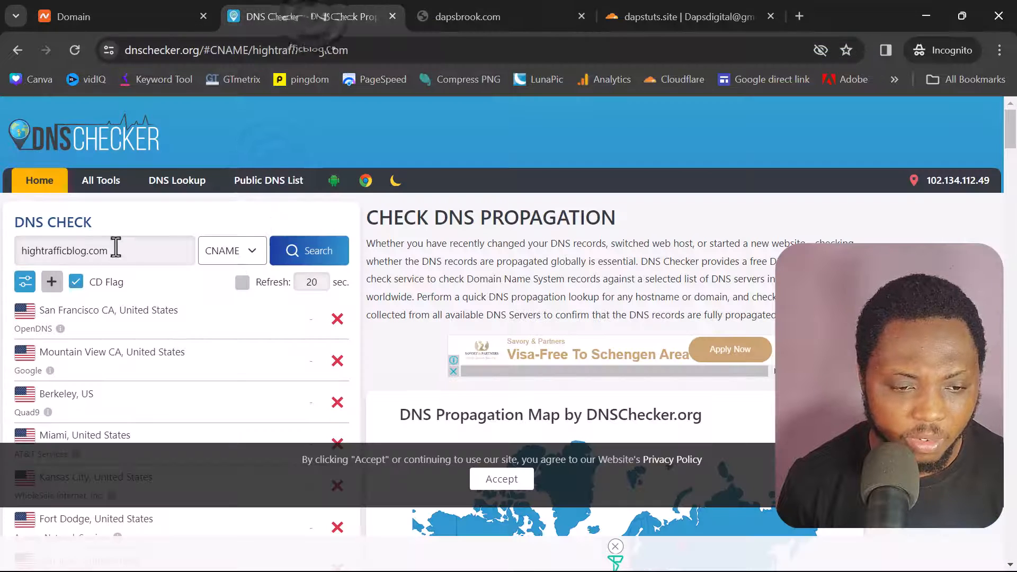
{"action": "triple_click", "coordinate": [116, 250]}
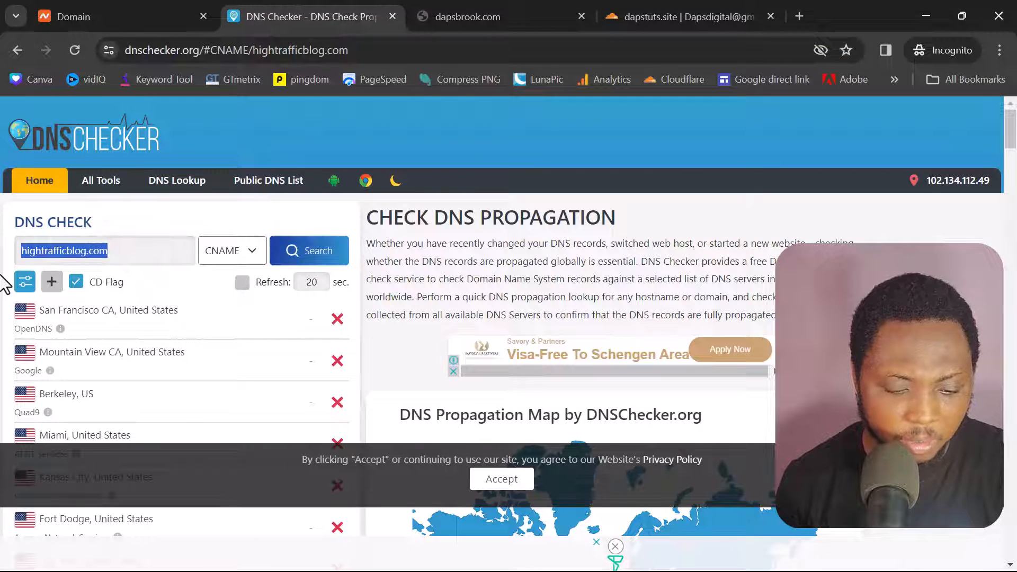
{"action": "key", "text": "ctrl+v"}
{"action": "left_click", "coordinate": [308, 254]}
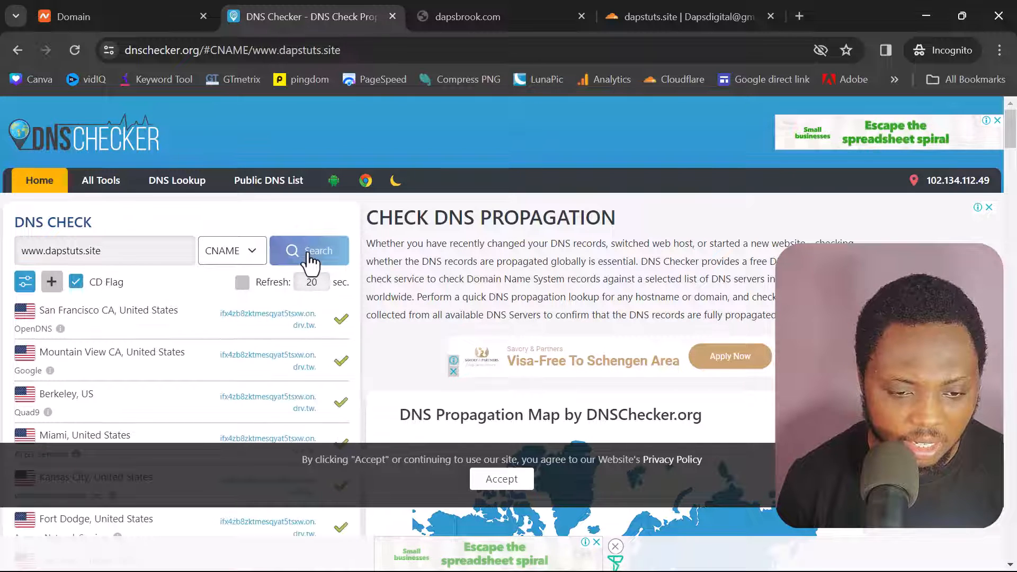
{"action": "scroll", "coordinate": [308, 265], "scroll_direction": "down", "scroll_amount": 3}
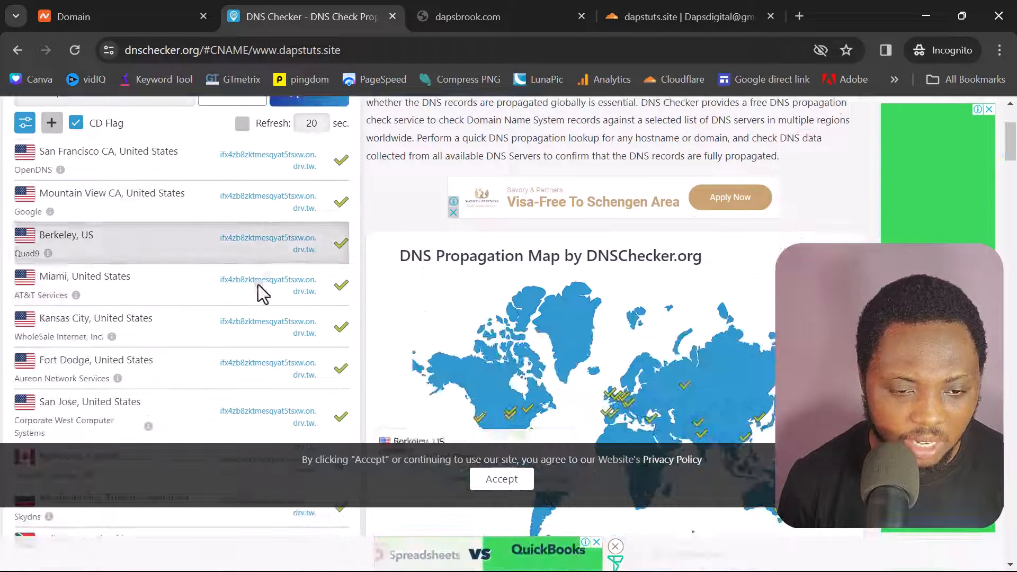
{"action": "scroll", "coordinate": [260, 313], "scroll_direction": "down", "scroll_amount": 6}
{"action": "scroll", "coordinate": [260, 314], "scroll_direction": "up", "scroll_amount": 8}
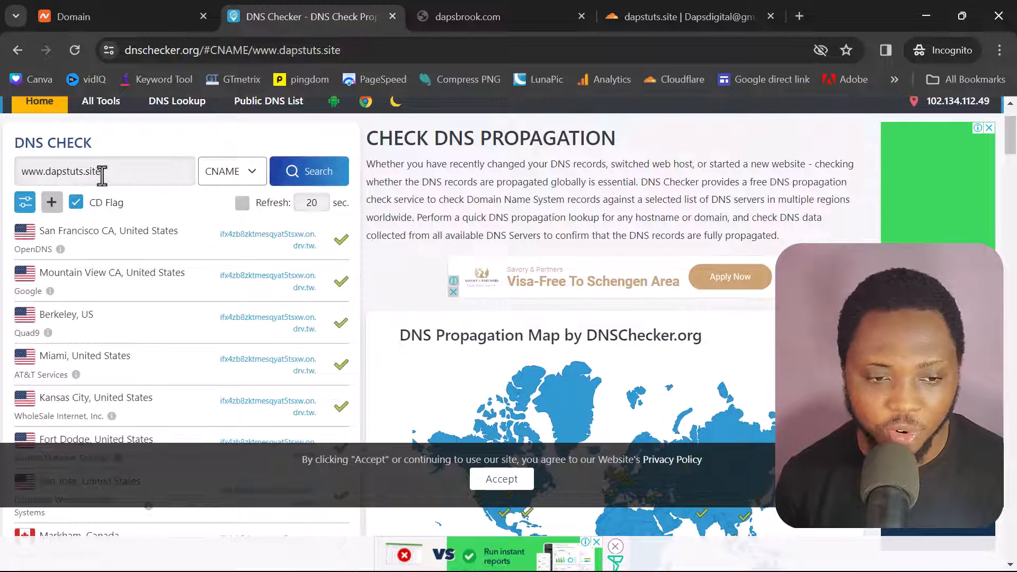
{"action": "left_click", "coordinate": [234, 176]}
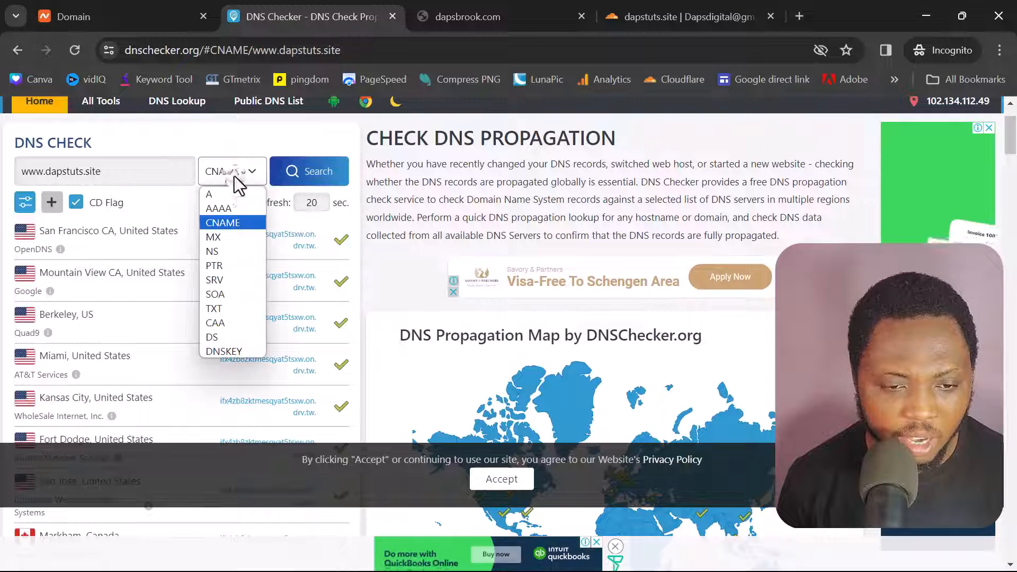
{"action": "left_click", "coordinate": [221, 251]}
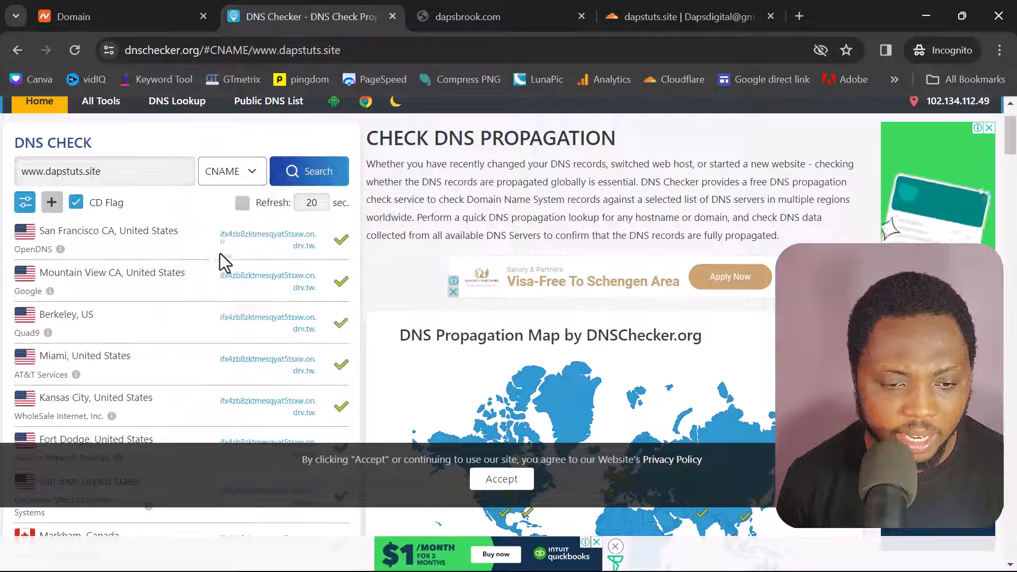
{"action": "left_click", "coordinate": [321, 179]}
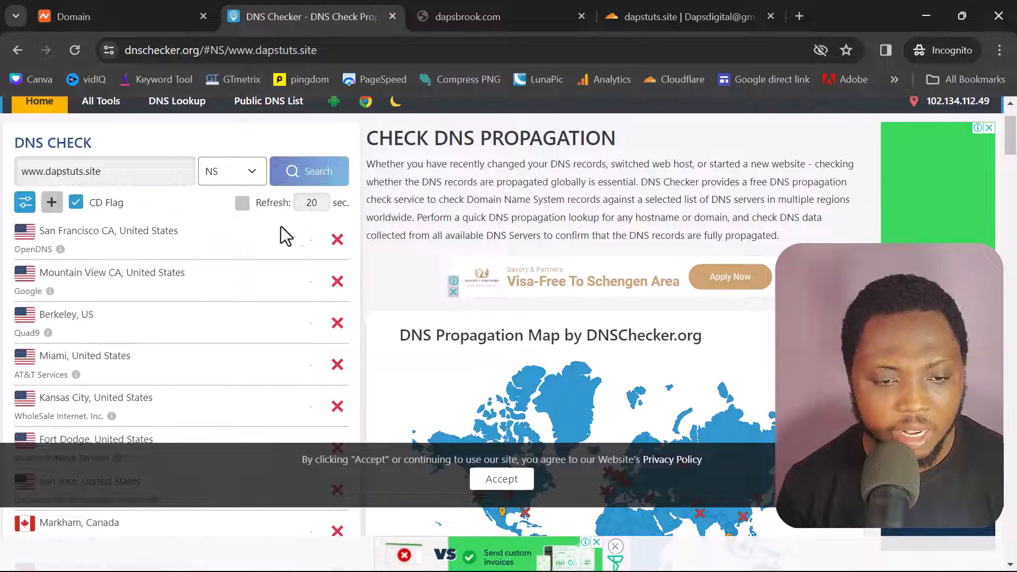
{"action": "scroll", "coordinate": [297, 286], "scroll_direction": "down", "scroll_amount": 3}
{"action": "scroll", "coordinate": [295, 287], "scroll_direction": "down", "scroll_amount": 3}
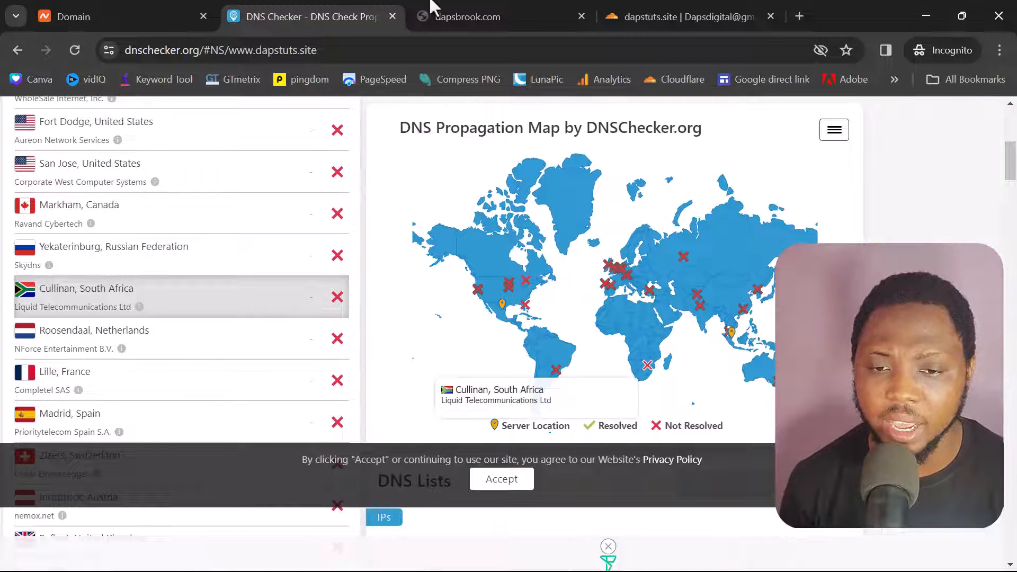
{"action": "left_click", "coordinate": [673, 8]}
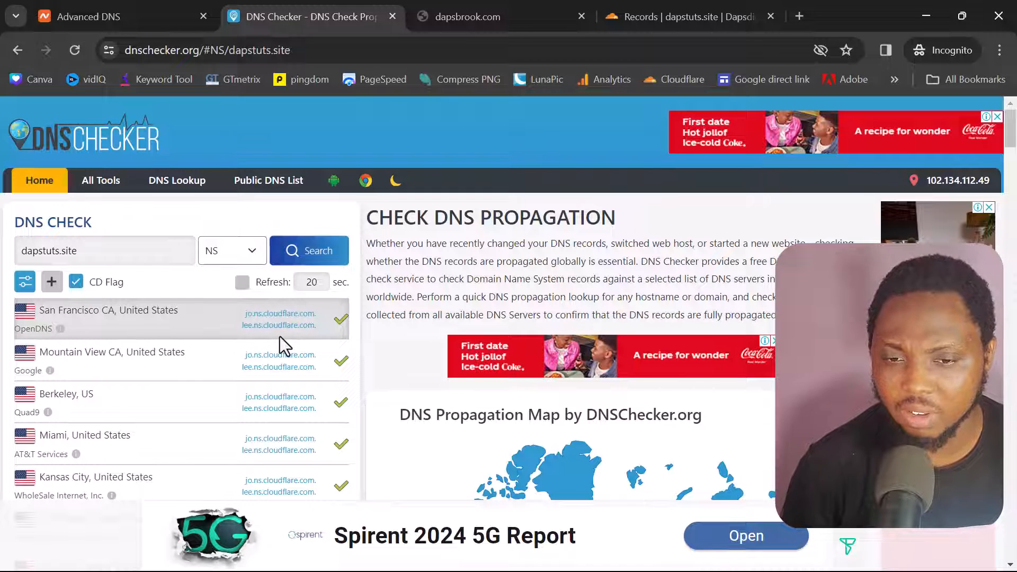
{"action": "left_click", "coordinate": [799, 16]}
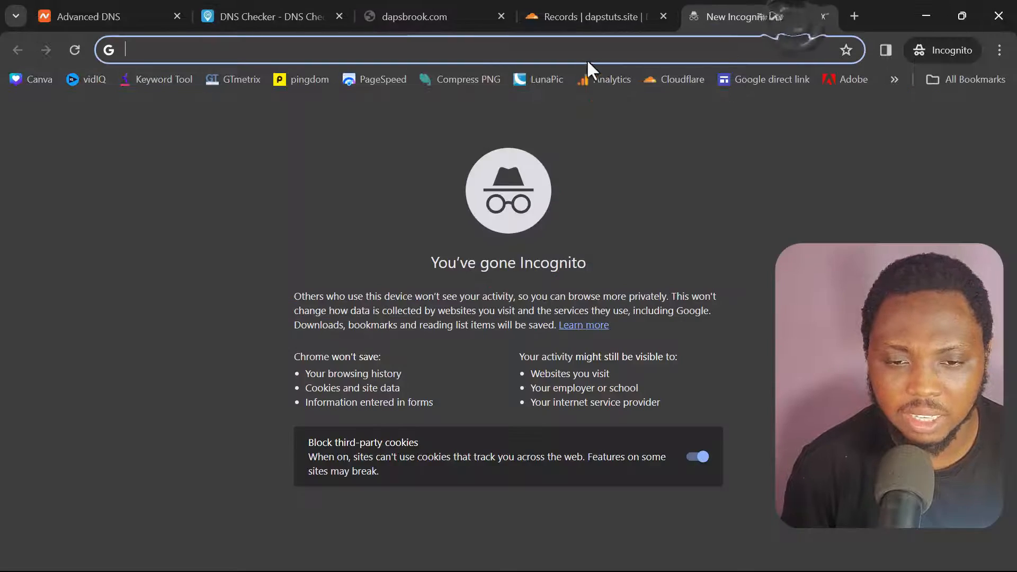
{"action": "key", "text": "ctrl+v"}
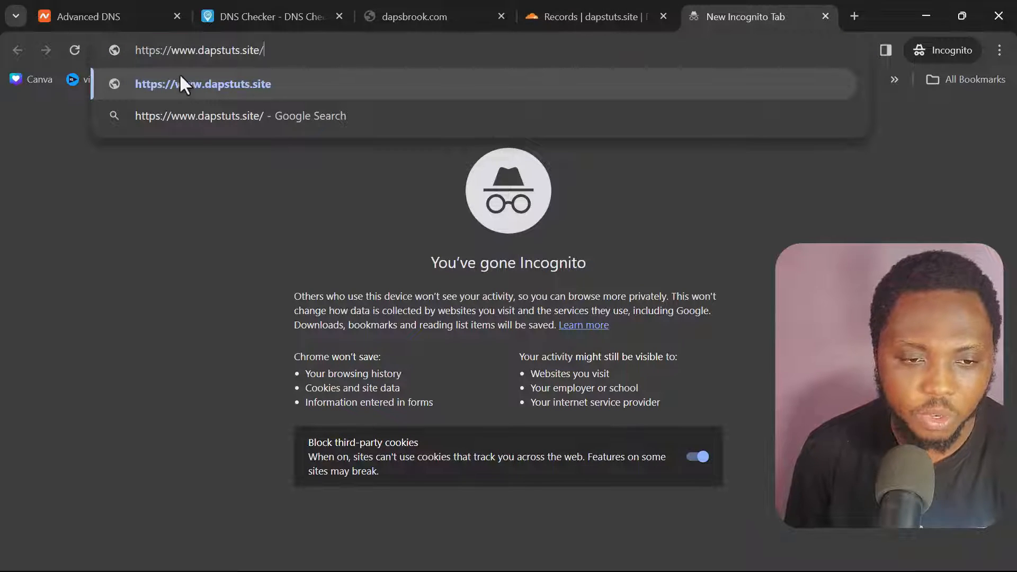
{"action": "key", "text": "Return"}
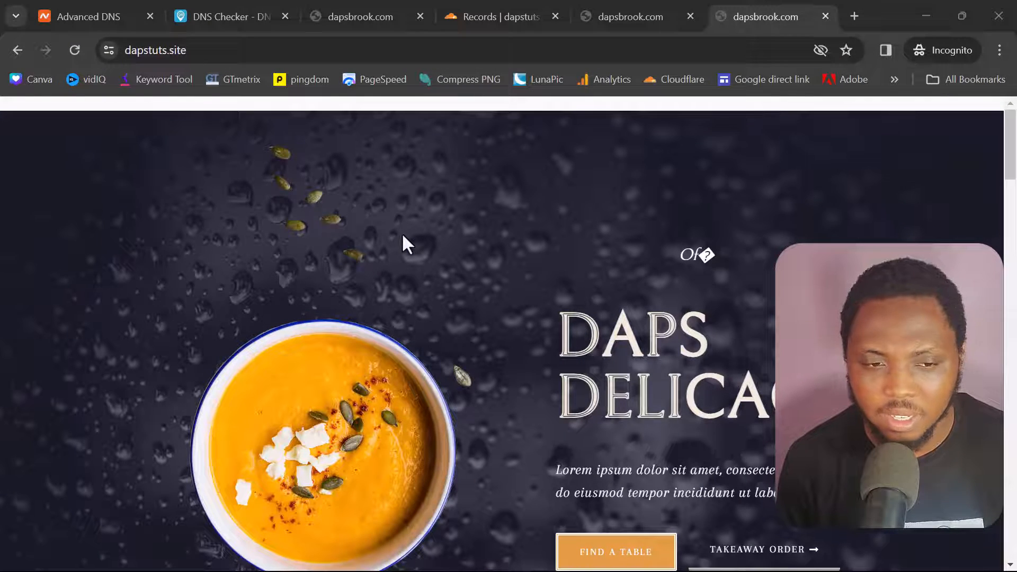
Look through the live dapstuts.site homepage and open the browser's site information to examine its connection security
{"action": "scroll", "coordinate": [404, 237], "scroll_direction": "down", "scroll_amount": 15}
{"action": "scroll", "coordinate": [402, 233], "scroll_direction": "down", "scroll_amount": 15}
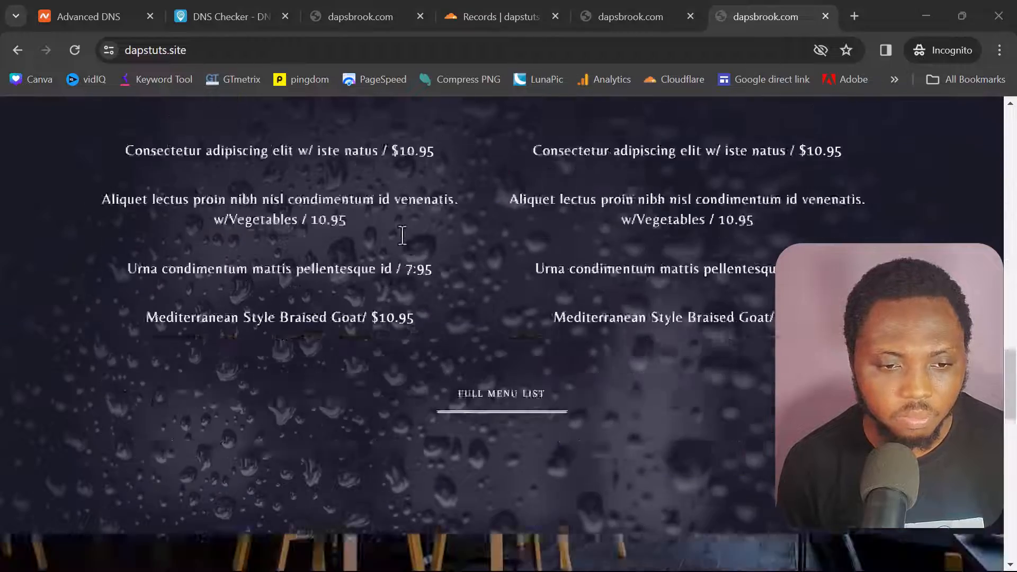
{"action": "scroll", "coordinate": [403, 236], "scroll_direction": "up", "scroll_amount": 20}
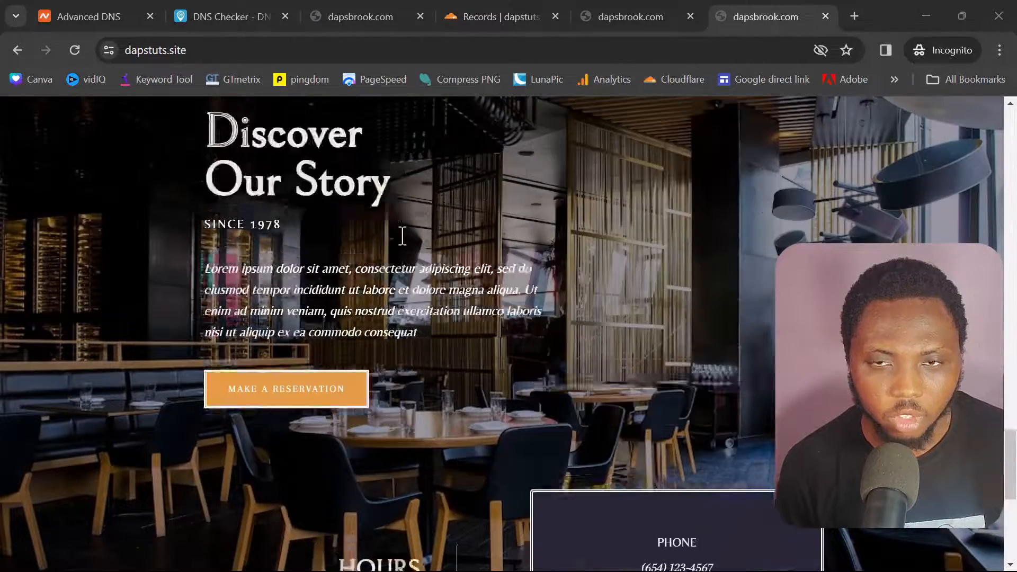
{"action": "scroll", "coordinate": [402, 230], "scroll_direction": "up", "scroll_amount": 5}
{"action": "left_click", "coordinate": [109, 50]}
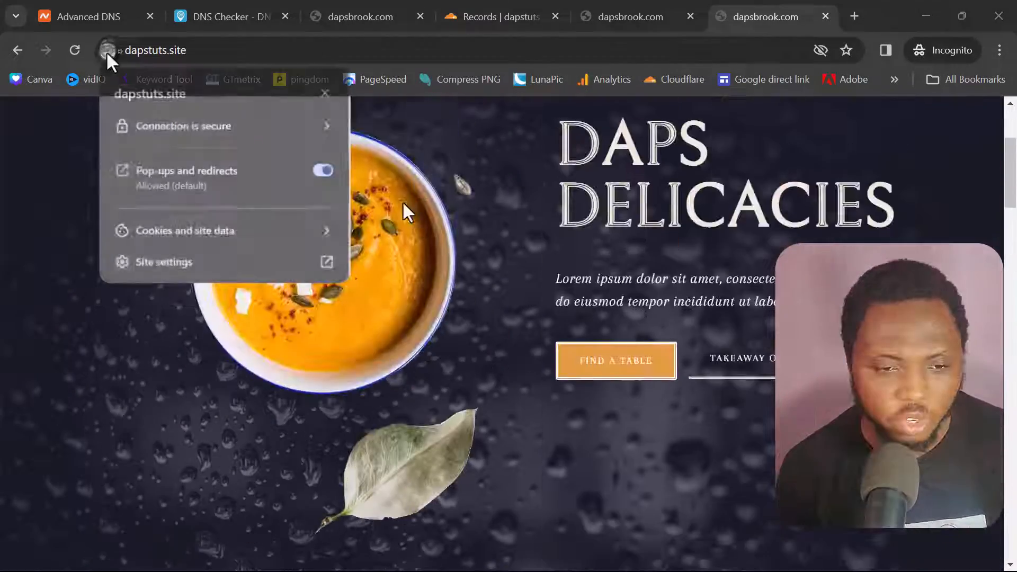